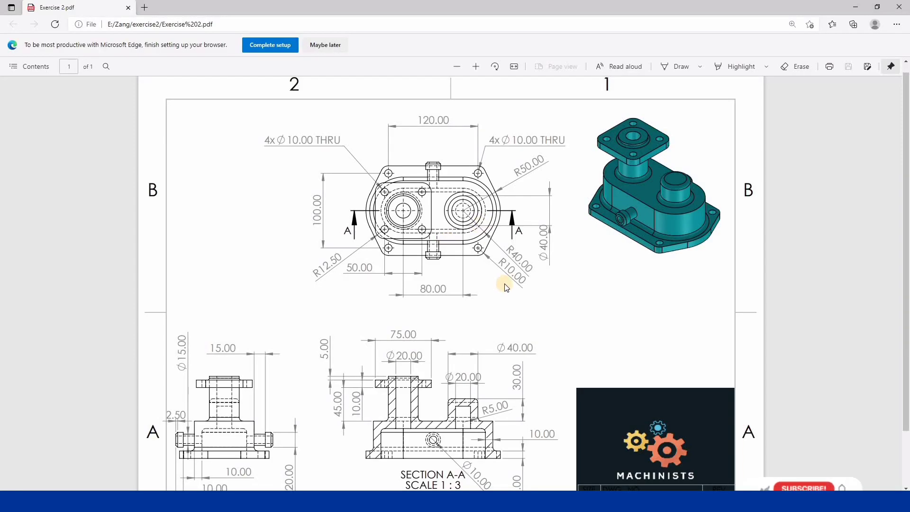
# - Zoom out the Exercise 2 drawing in Edge to show the whole sheet, then move to the empty SOLIDWORKS part
pyautogui.scroll(-2, 504, 284)
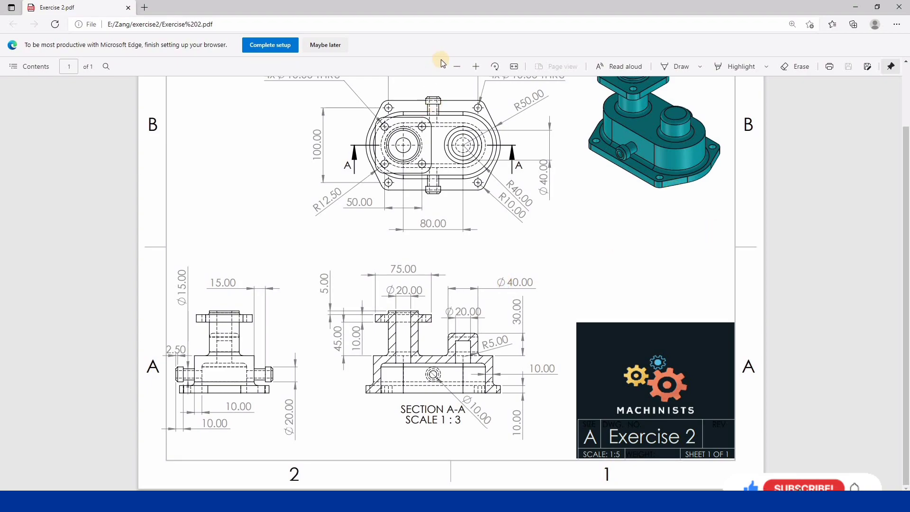
pyautogui.click(457, 67)
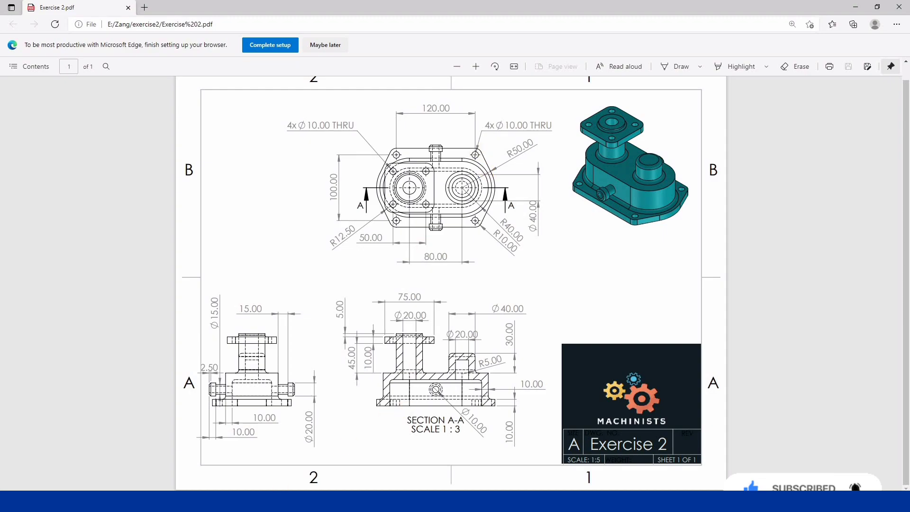
pyautogui.click(338, 455)
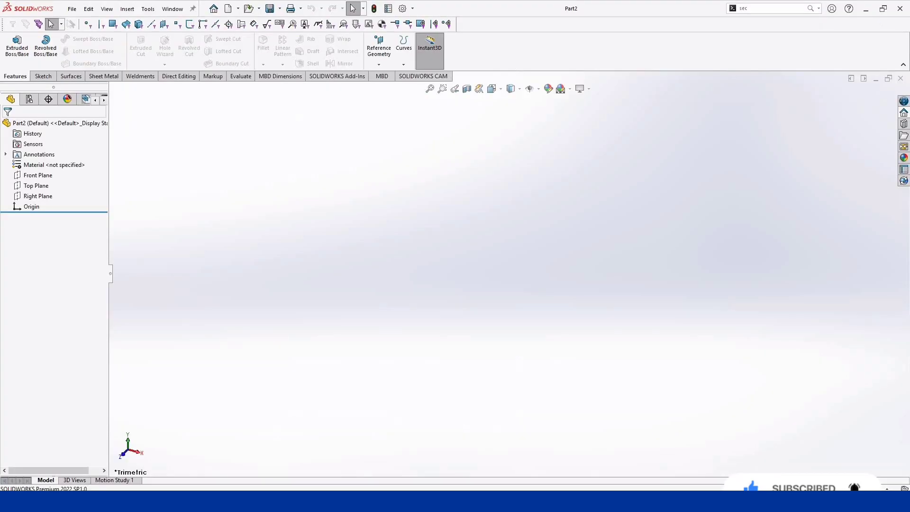
# - Start a sketch on the Top Plane with a vertical centerline through the origin
pyautogui.click(36, 186)
pyautogui.click(50, 175)
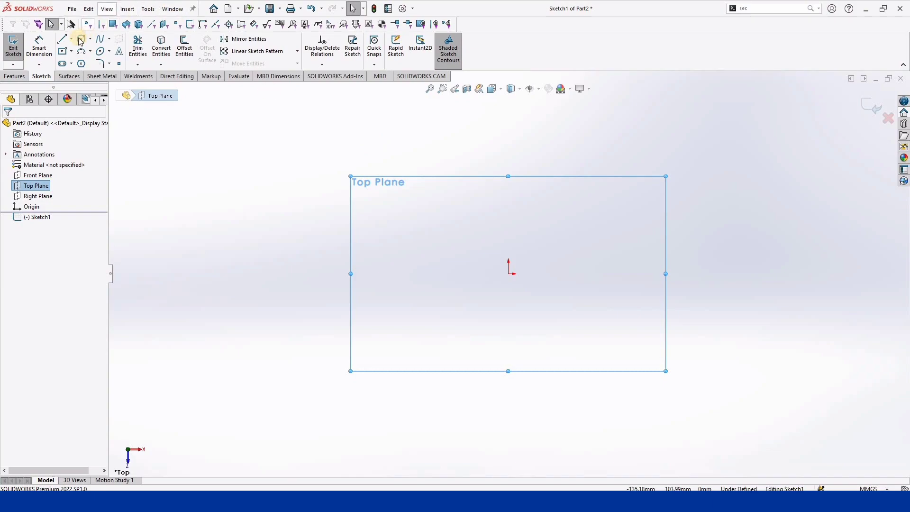
pyautogui.press('l')
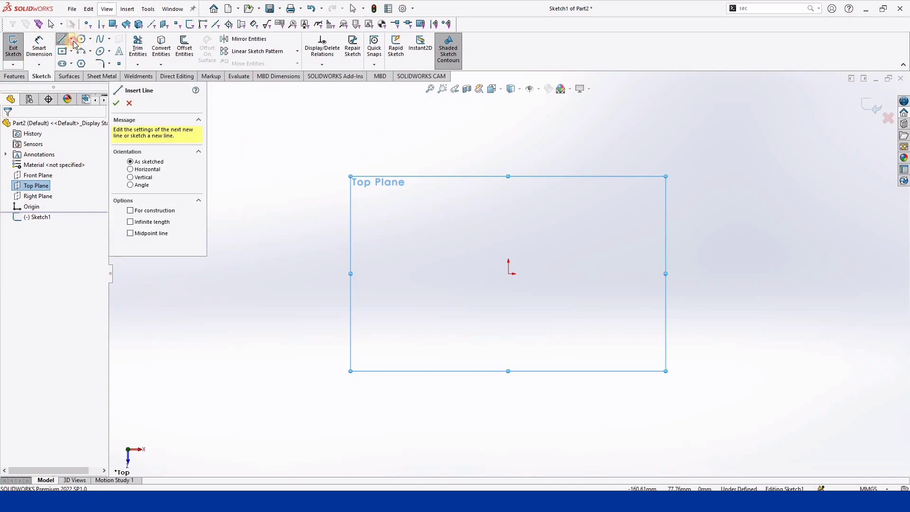
pyautogui.click(71, 40)
pyautogui.click(93, 61)
pyautogui.click(508, 161)
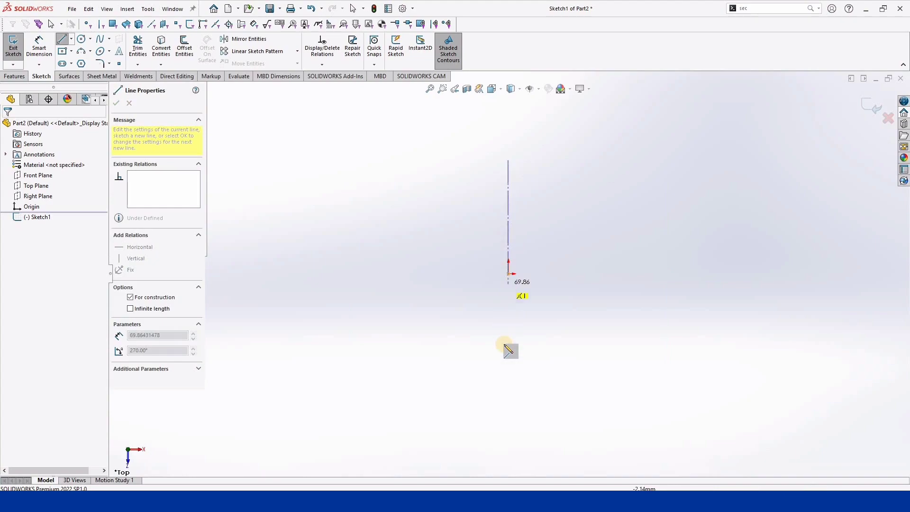
pyautogui.click(508, 372)
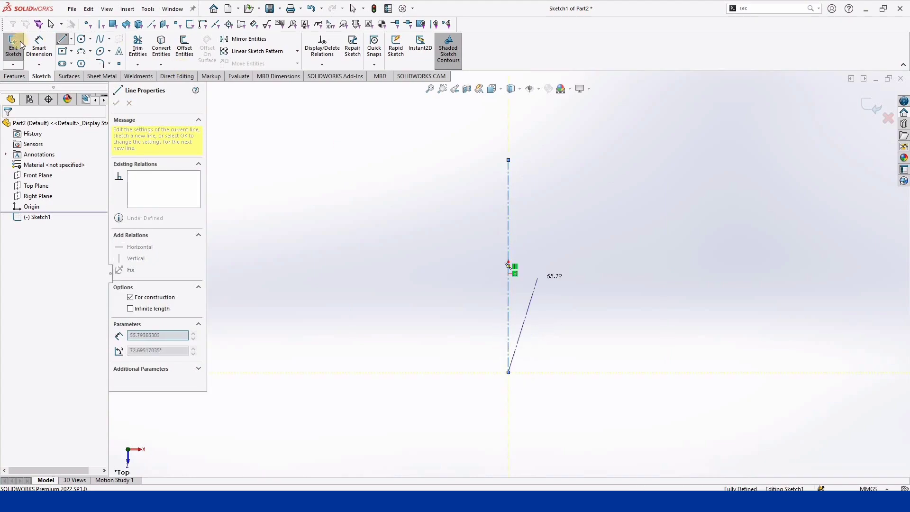
pyautogui.press('Escape')
# - Draw a horizontal centerline across the origin
pyautogui.click(508, 160)
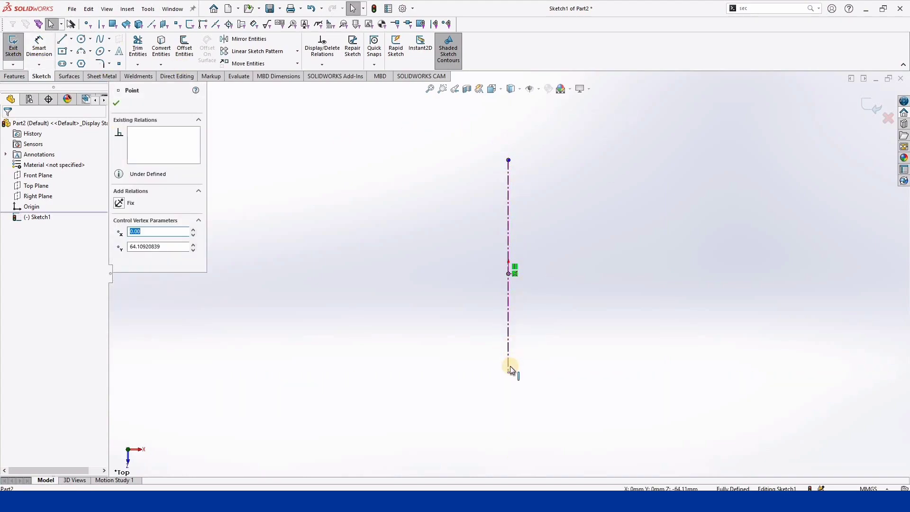
pyautogui.click(71, 39)
pyautogui.click(93, 61)
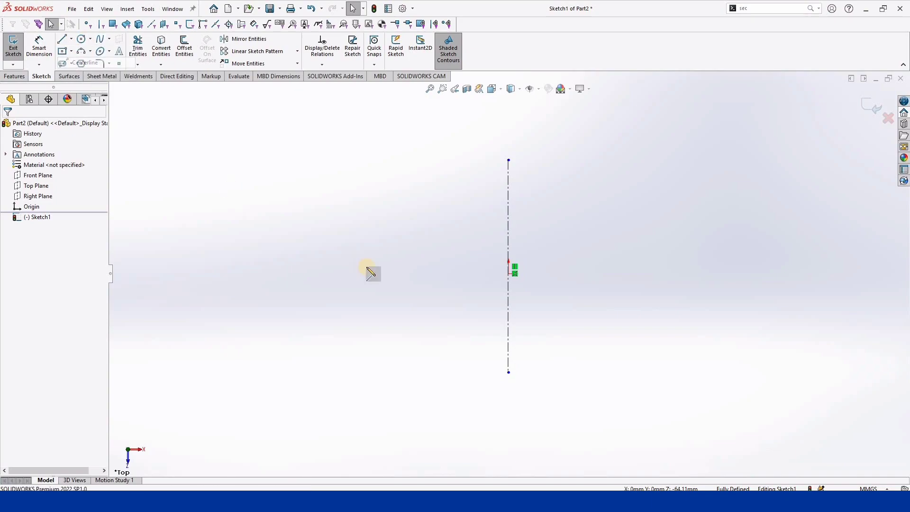
pyautogui.click(409, 274)
pyautogui.click(622, 273)
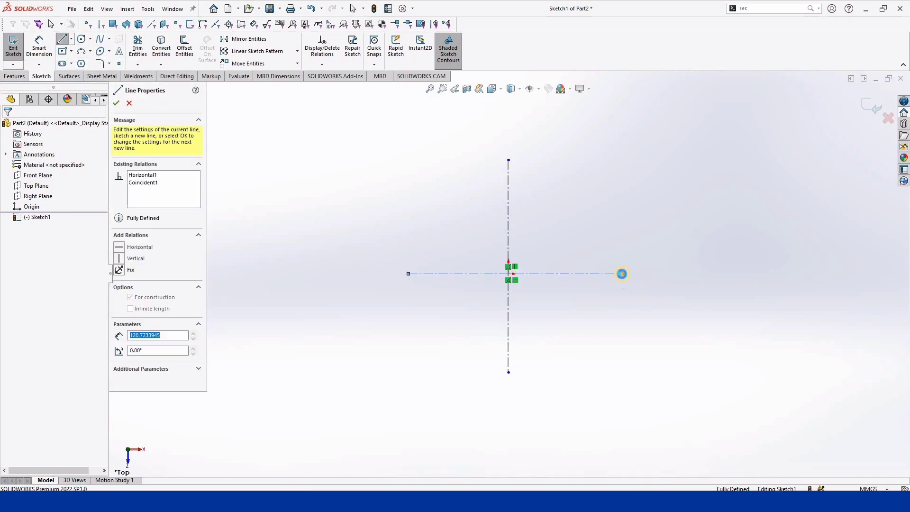
pyautogui.press('Escape')
# - Make the horizontal centerline's ends symmetric about the vertical centerline
pyautogui.click(618, 274)
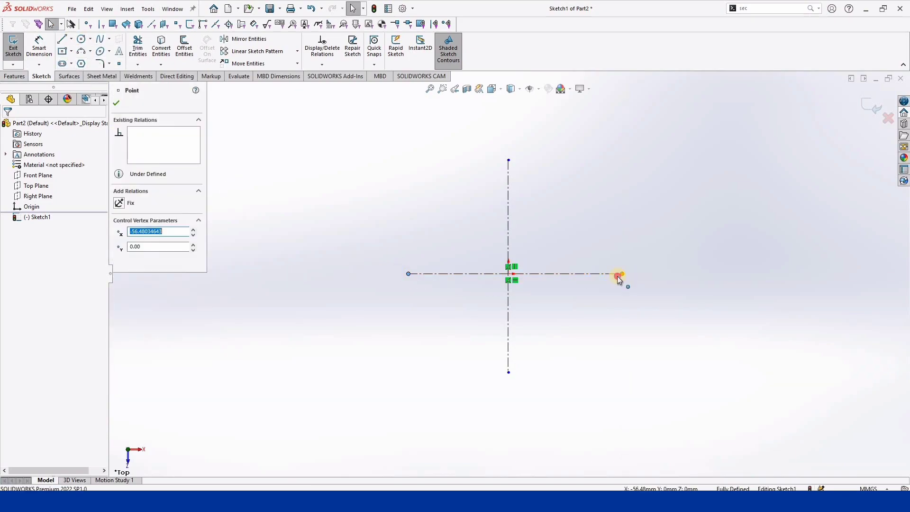
pyautogui.keyDown('ctrl'); pyautogui.click(509, 273); pyautogui.keyUp('ctrl')
pyautogui.keyDown('ctrl'); pyautogui.click(510, 323); pyautogui.keyUp('ctrl')
pyautogui.click(134, 218)
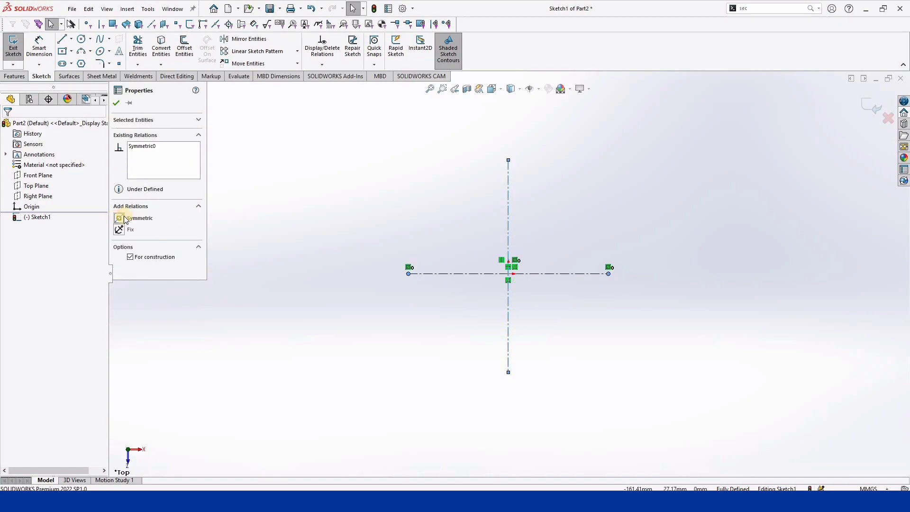
pyautogui.click(40, 48)
pyautogui.click(548, 280)
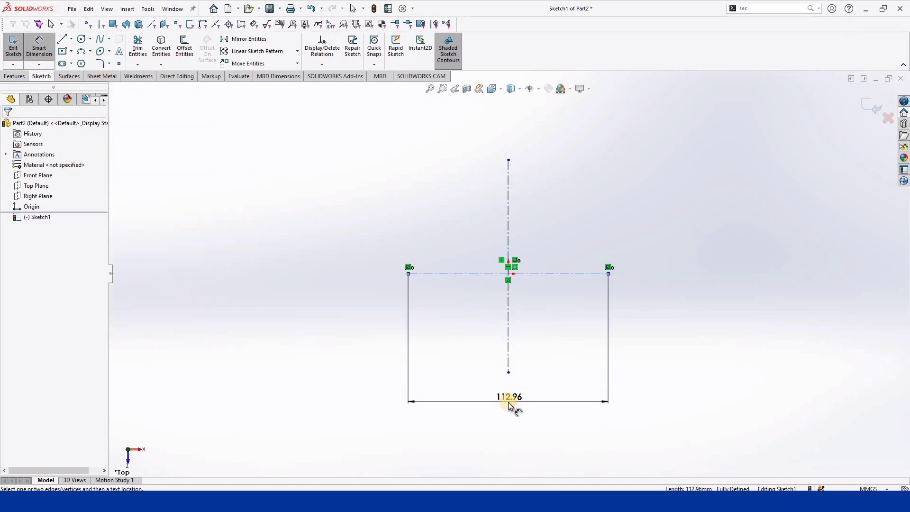
# - Dimension the horizontal centerline to 80, correcting an initial 180 entry
pyautogui.click(508, 402)
pyautogui.write('180')
pyautogui.click(469, 387)
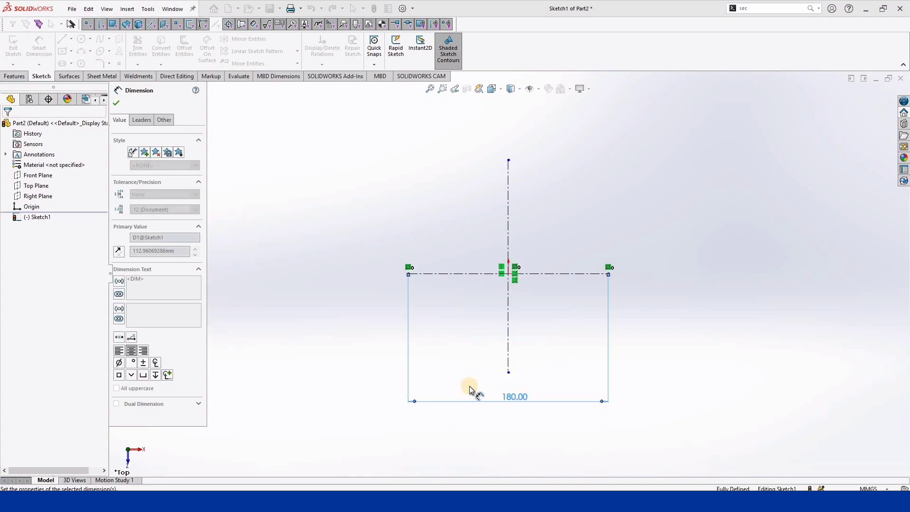
pyautogui.doubleClick(512, 398)
pyautogui.write('80')
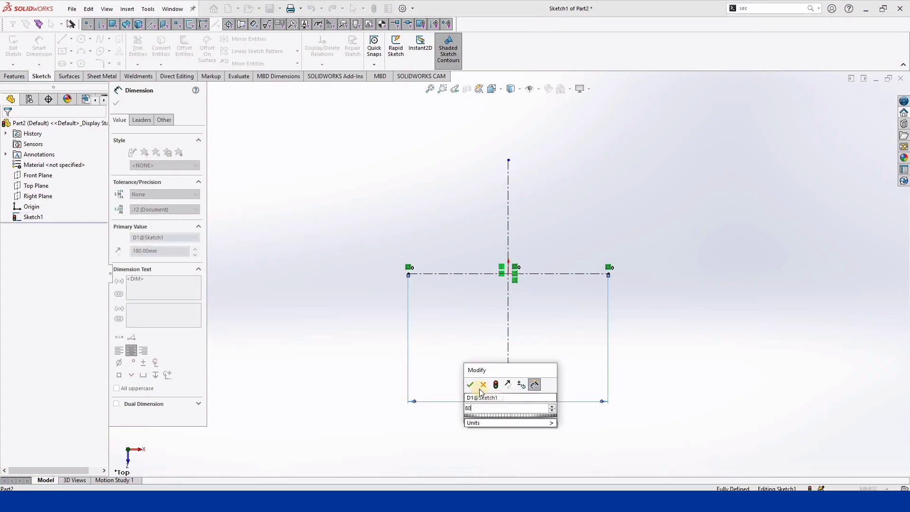
pyautogui.click(469, 384)
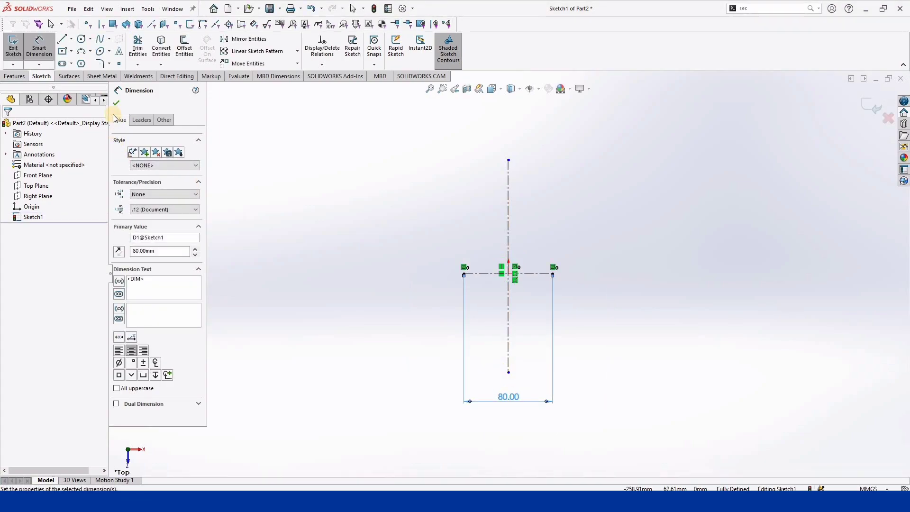
pyautogui.click(118, 103)
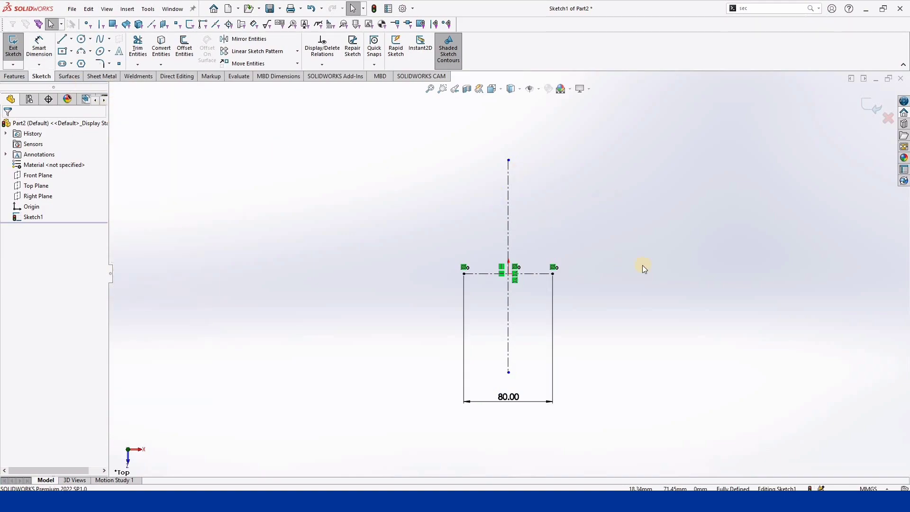
# - Draw a horizontal top line above the centerline and dimension it 120
pyautogui.click(62, 39)
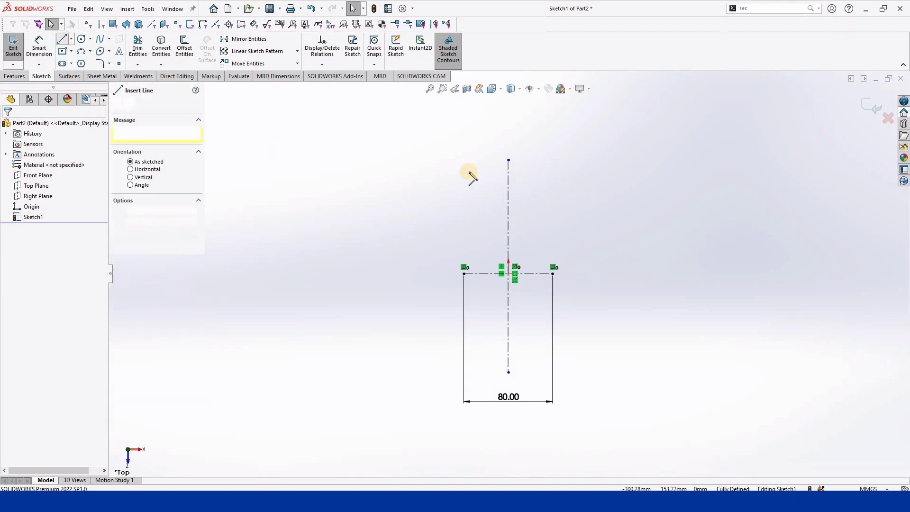
pyautogui.click(437, 202)
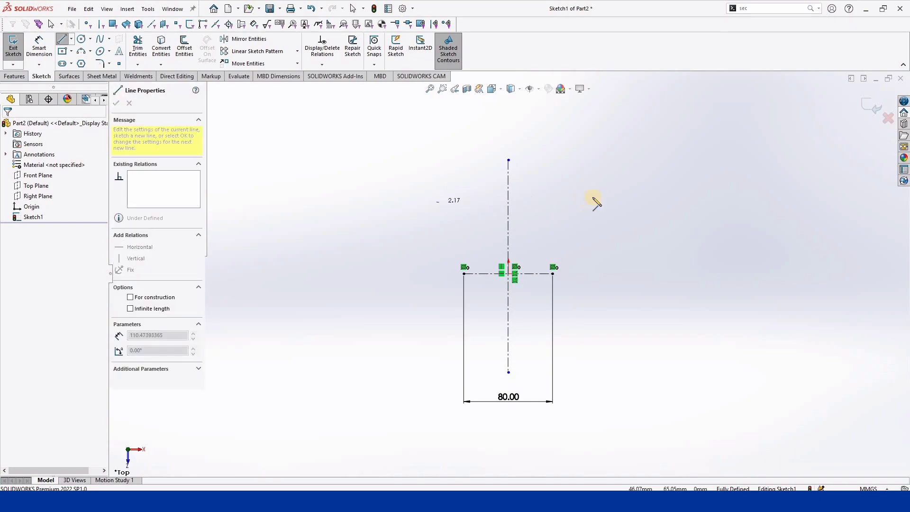
pyautogui.click(597, 202)
pyautogui.press('Escape')
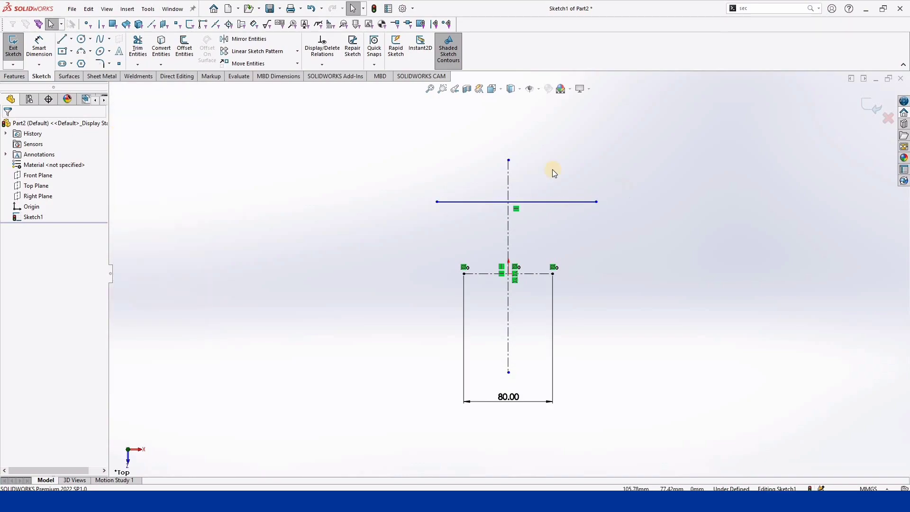
pyautogui.press('d')
pyautogui.click(521, 202)
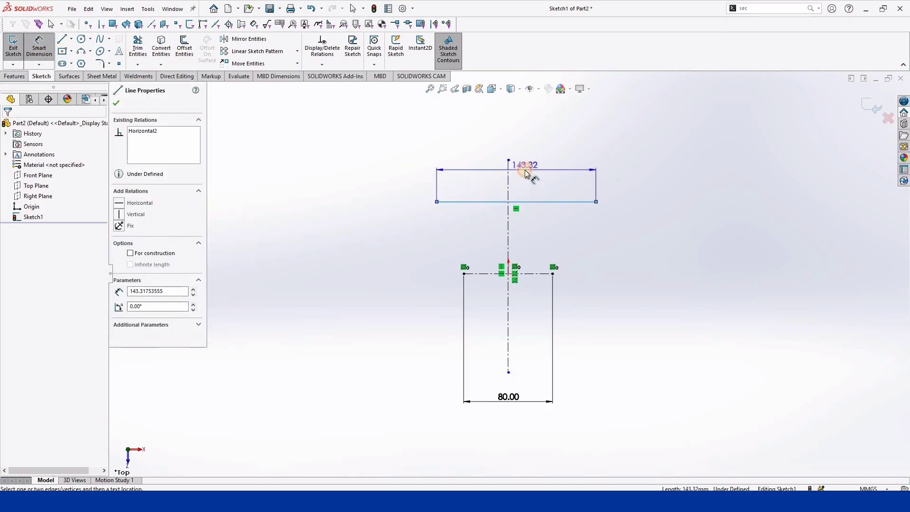
pyautogui.click(521, 164)
pyautogui.write('120')
pyautogui.click(484, 157)
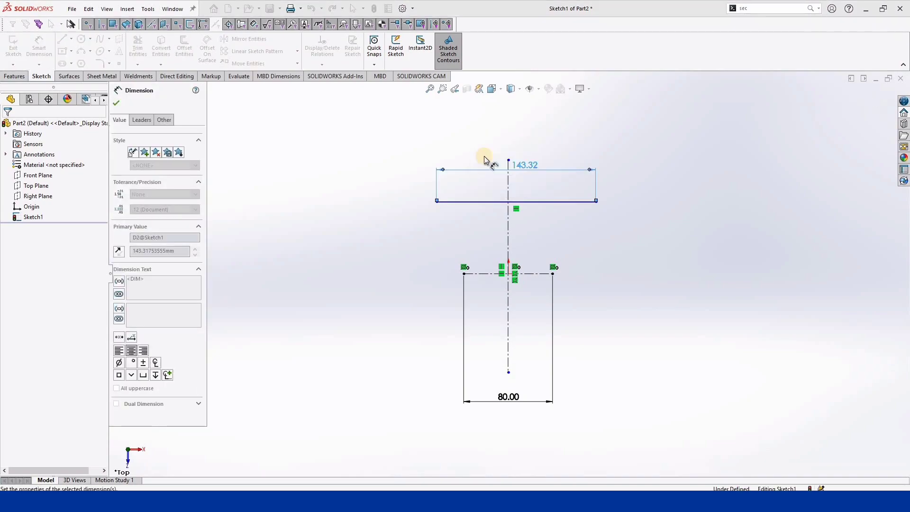
pyautogui.click(116, 103)
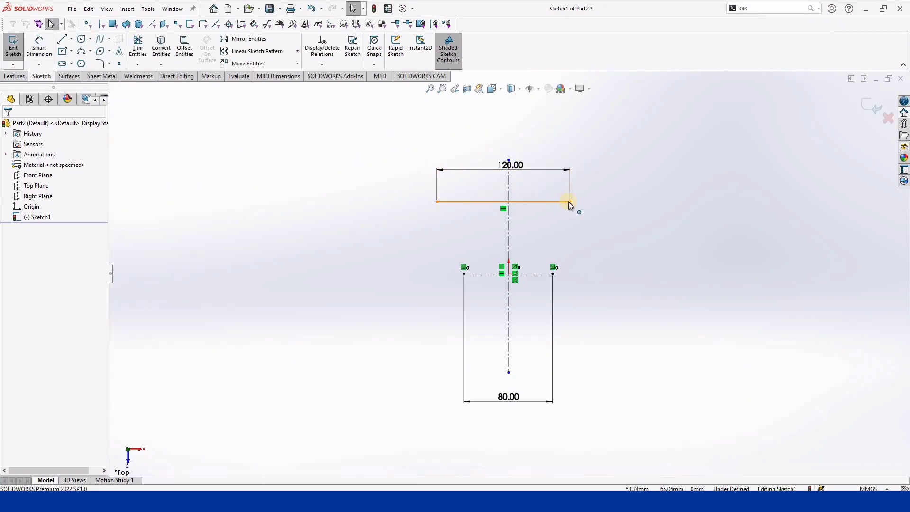
# - Centre the 120 line on the vertical centerline and set it 50 above the centerline
pyautogui.click(437, 201)
pyautogui.keyDown('ctrl'); pyautogui.click(509, 230); pyautogui.keyUp('ctrl')
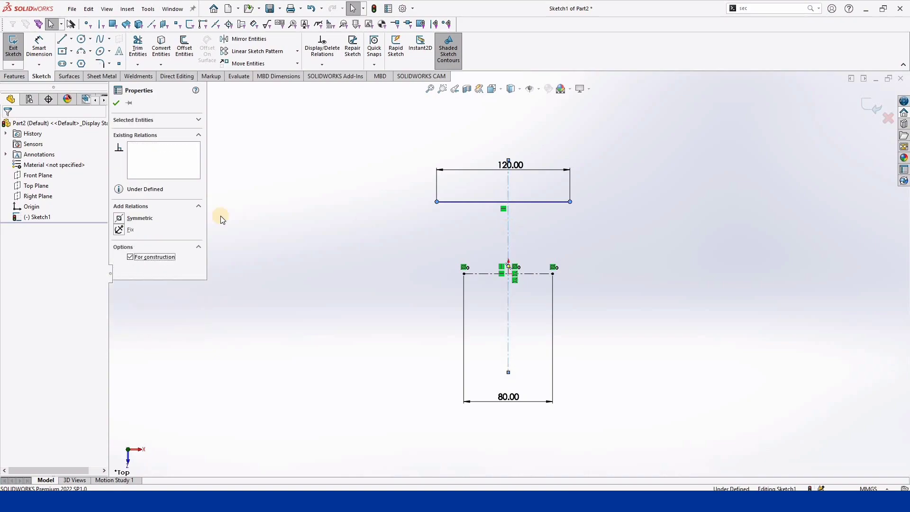
pyautogui.click(119, 217)
pyautogui.click(116, 103)
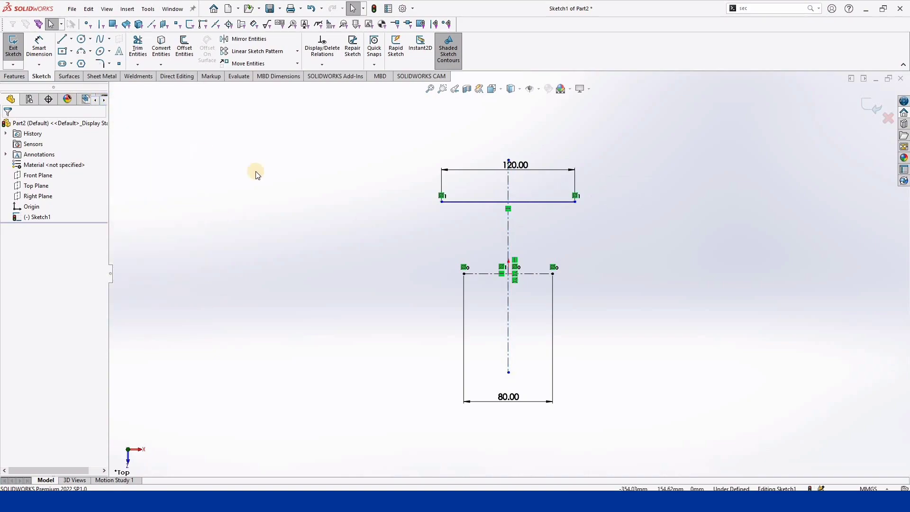
pyautogui.click(44, 55)
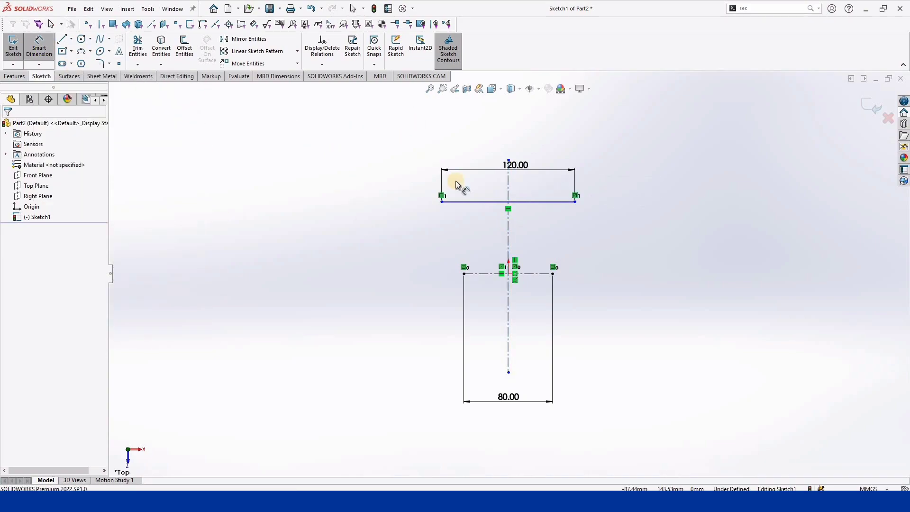
pyautogui.click(477, 202)
pyautogui.click(487, 274)
pyautogui.click(325, 263)
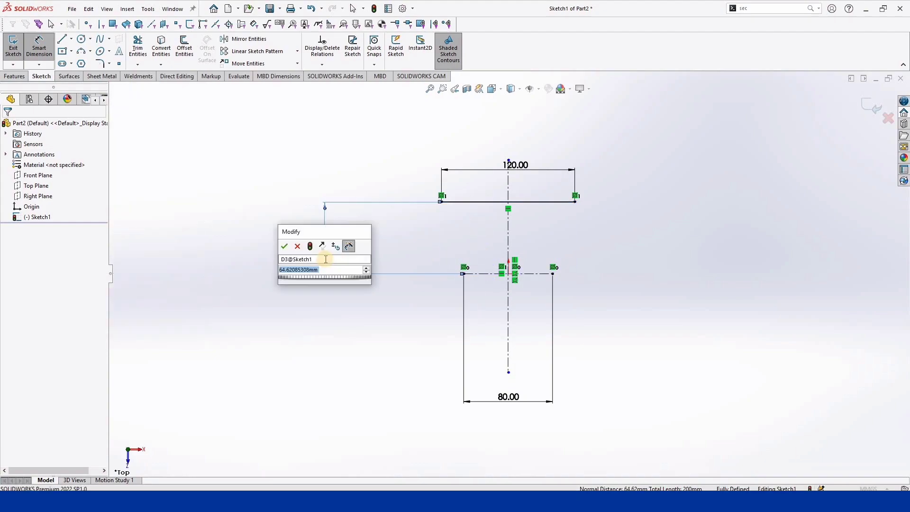
pyautogui.write('50')
pyautogui.click(284, 246)
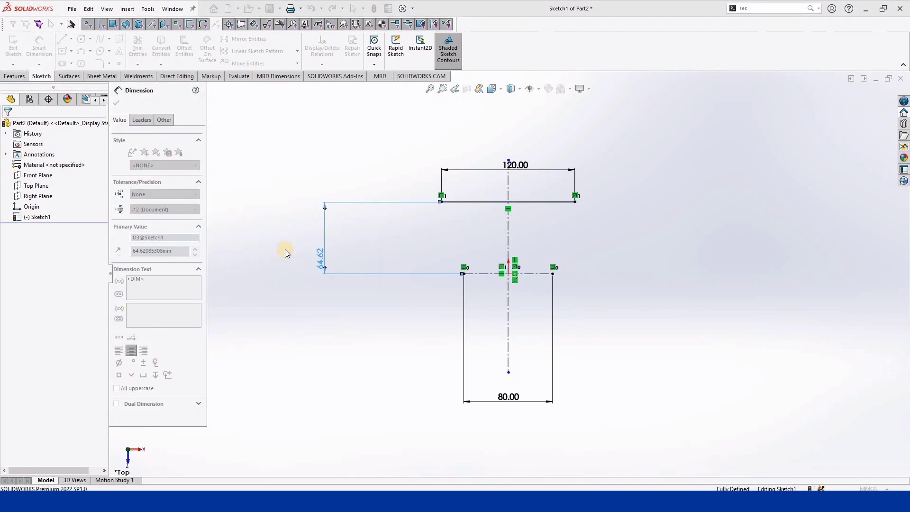
pyautogui.click(116, 103)
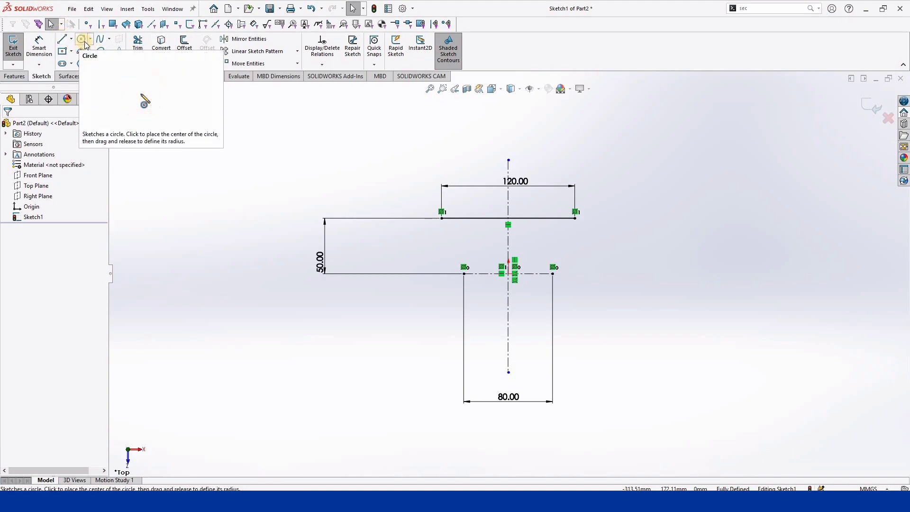
# - Draw a Ø100 circle centred on the centerline's right end
pyautogui.click(85, 43)
pyautogui.click(552, 273)
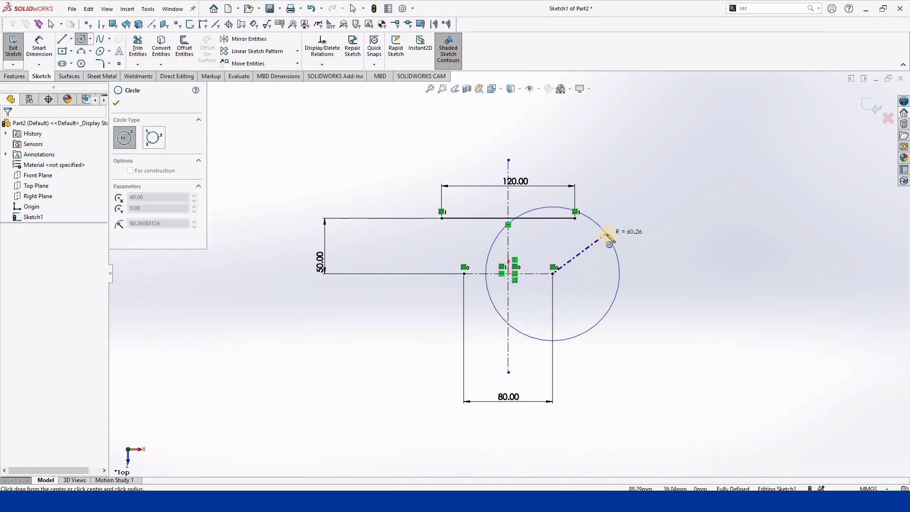
pyautogui.click(603, 250)
pyautogui.click(39, 48)
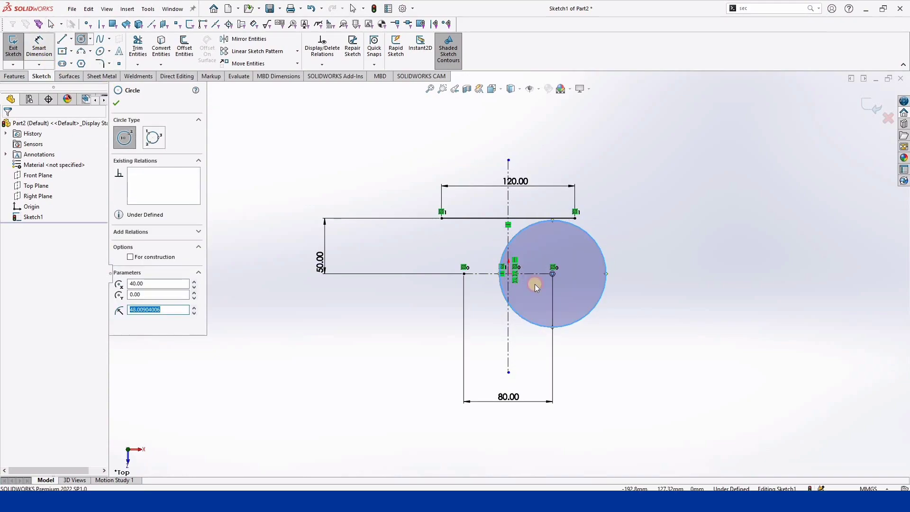
pyautogui.click(602, 289)
pyautogui.click(657, 280)
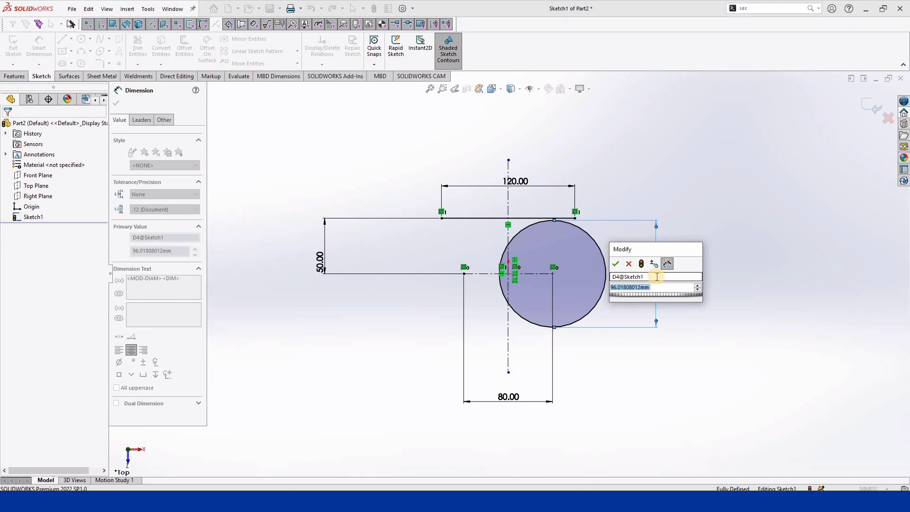
pyautogui.write('100')
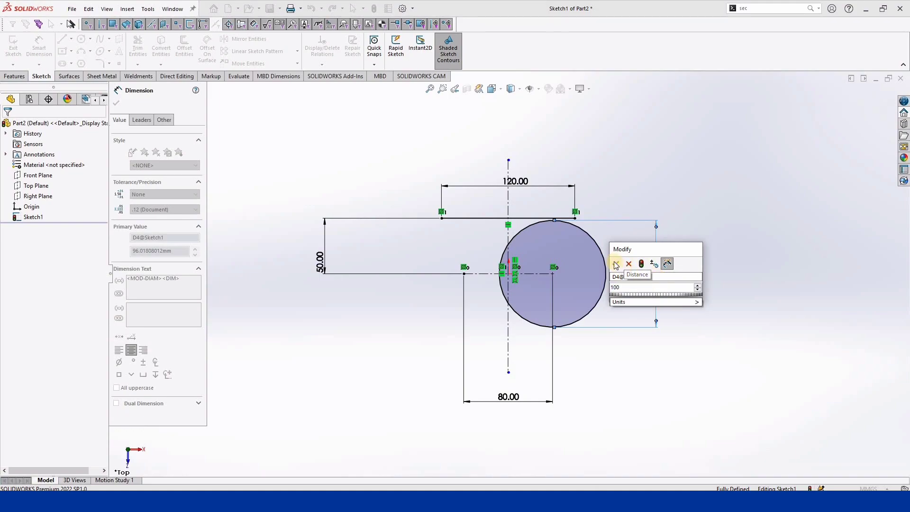
pyautogui.click(616, 264)
pyautogui.press('Escape')
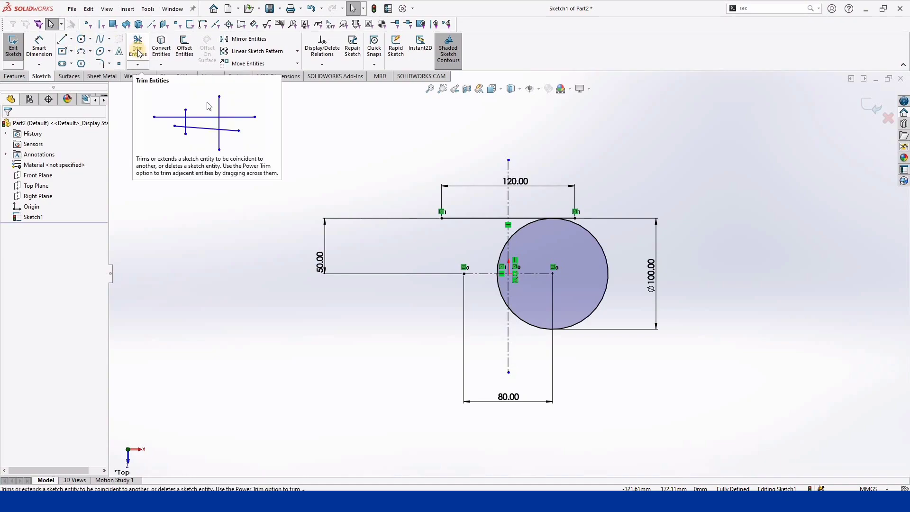
# - Draw a slanted line from the top line's right end, tangent to the circle
pyautogui.click(62, 38)
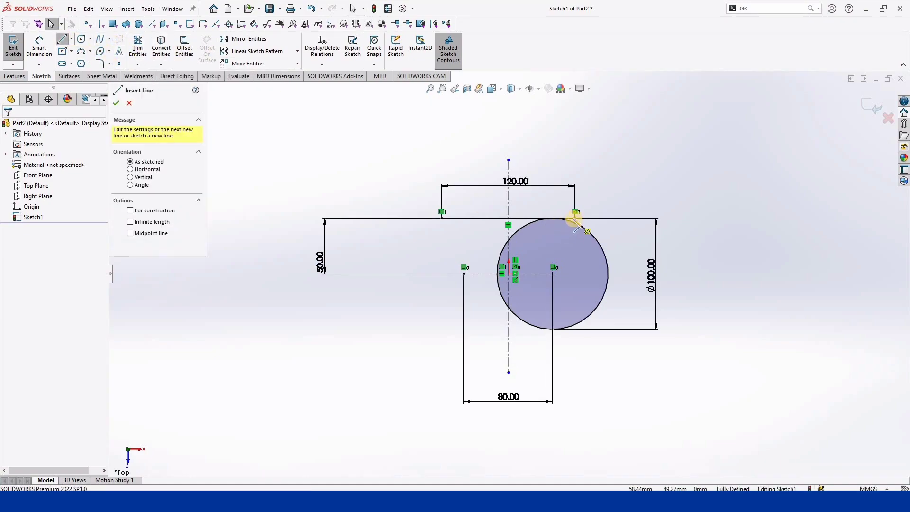
pyautogui.click(606, 239)
pyautogui.moveTo(608, 241); pyautogui.dragTo(603, 250)
pyautogui.press('Escape')
pyautogui.click(588, 232)
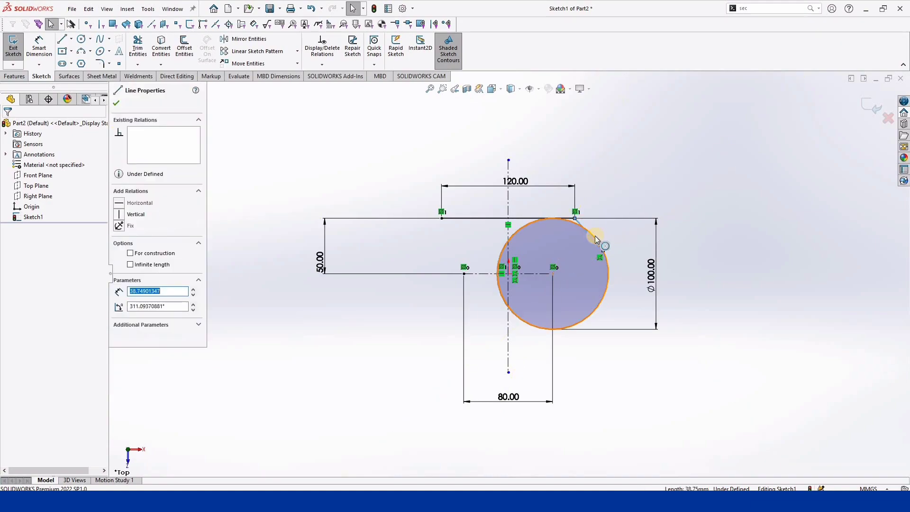
pyautogui.click(119, 218)
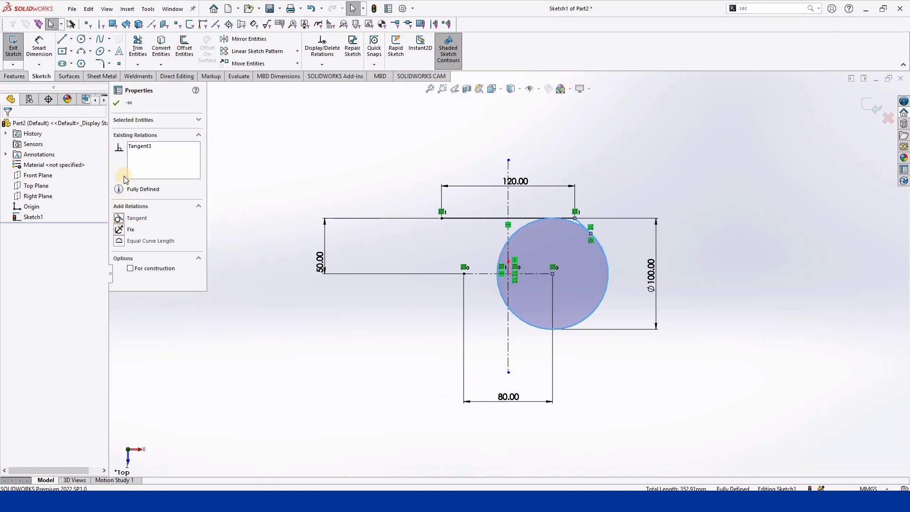
pyautogui.click(116, 102)
# - Trim away the helper circle
pyautogui.click(137, 47)
pyautogui.moveTo(521, 224); pyautogui.dragTo(494, 254)
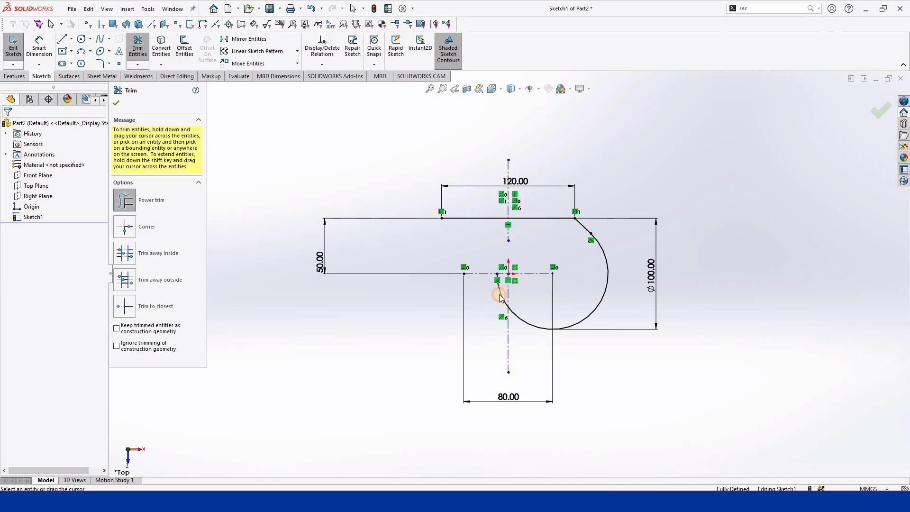
pyautogui.moveTo(501, 297)
pyautogui.mouseDown()
pyautogui.moveTo(524, 349)
pyautogui.moveTo(535, 309)
pyautogui.mouseUp()
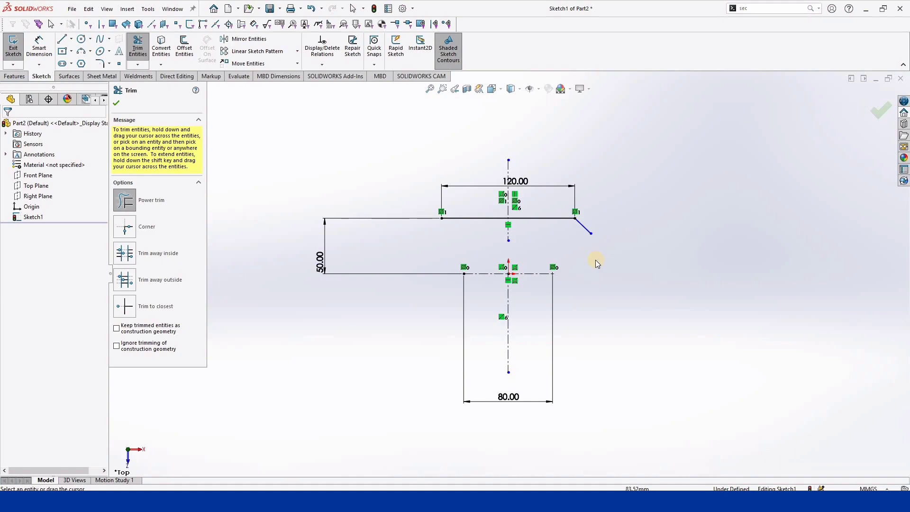
pyautogui.scroll(-1, 595, 260)
# - Draw a 3-point arc down from the slanted line's end, bulging out to the right
pyautogui.click(116, 102)
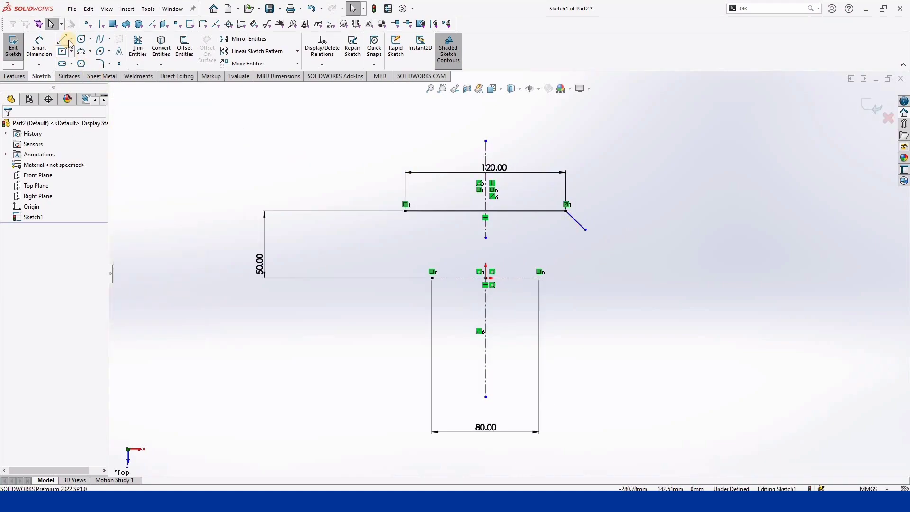
pyautogui.click(91, 51)
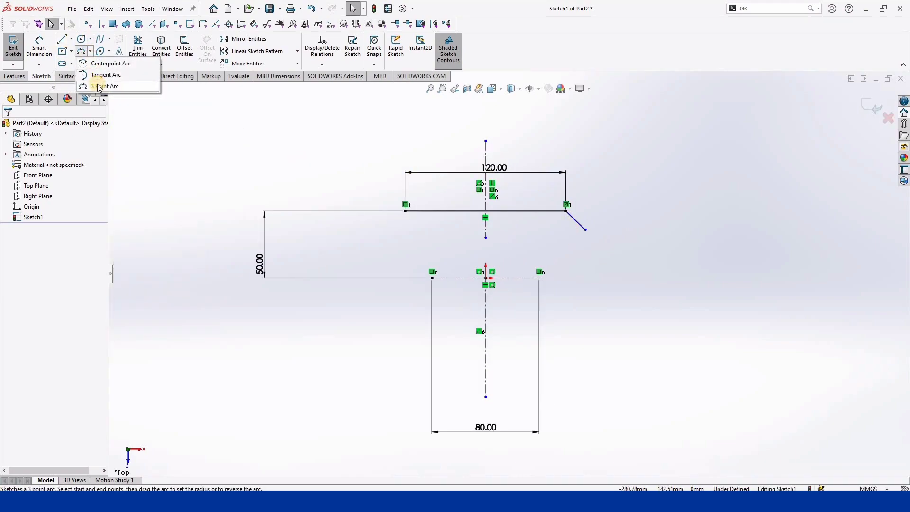
pyautogui.click(99, 88)
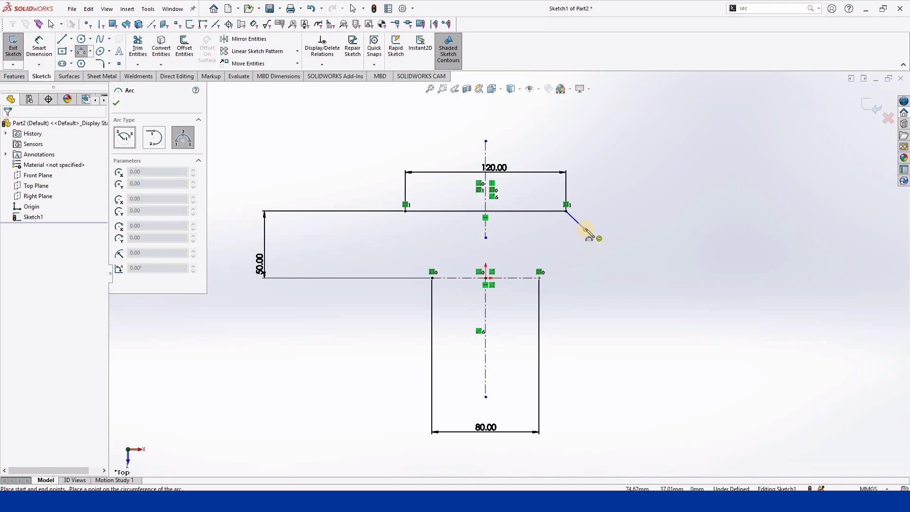
pyautogui.click(587, 231)
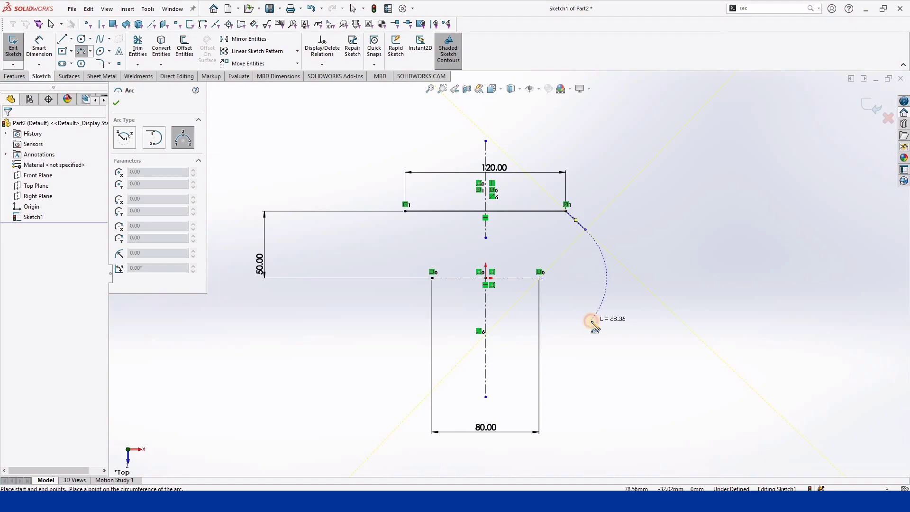
pyautogui.click(591, 322)
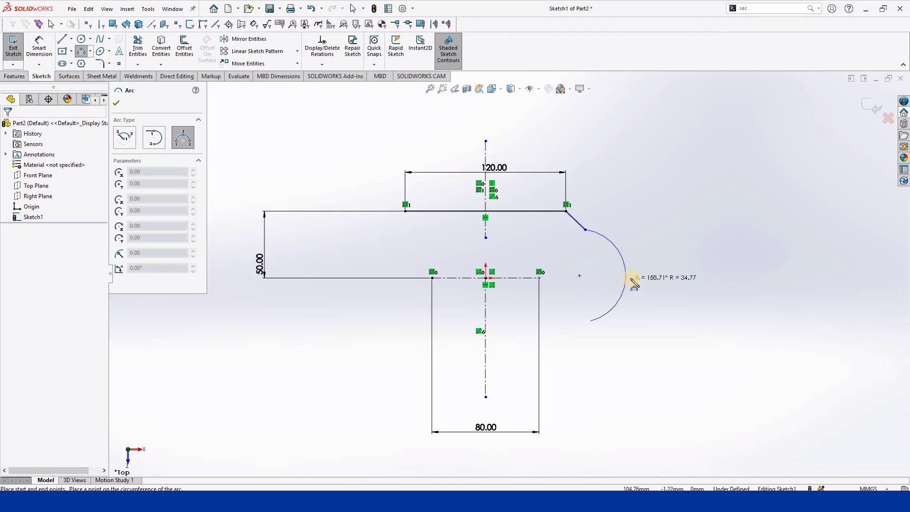
pyautogui.click(607, 283)
pyautogui.press('Escape')
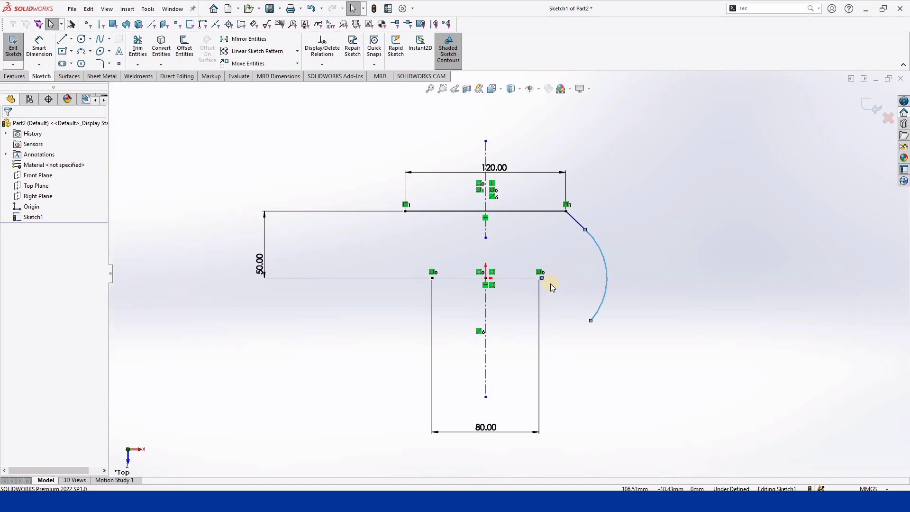
pyautogui.scroll(-5, 541, 275)
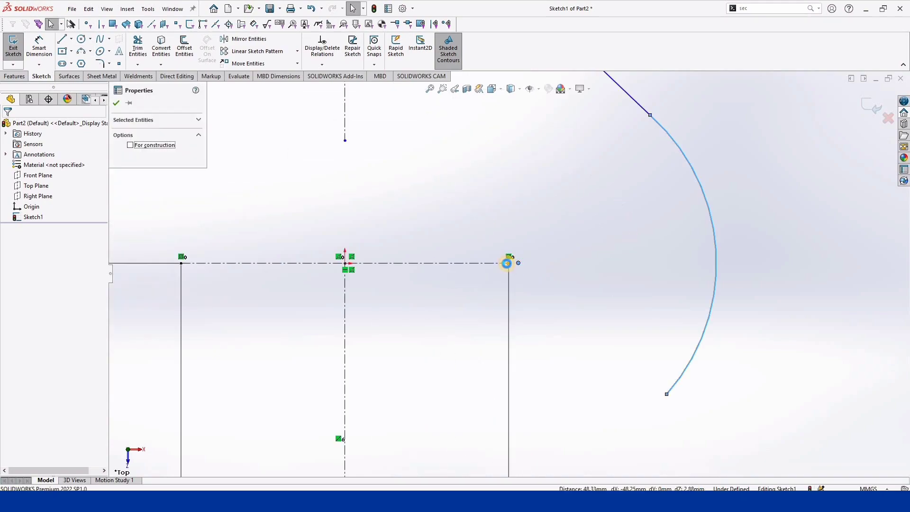
pyautogui.press('Escape')
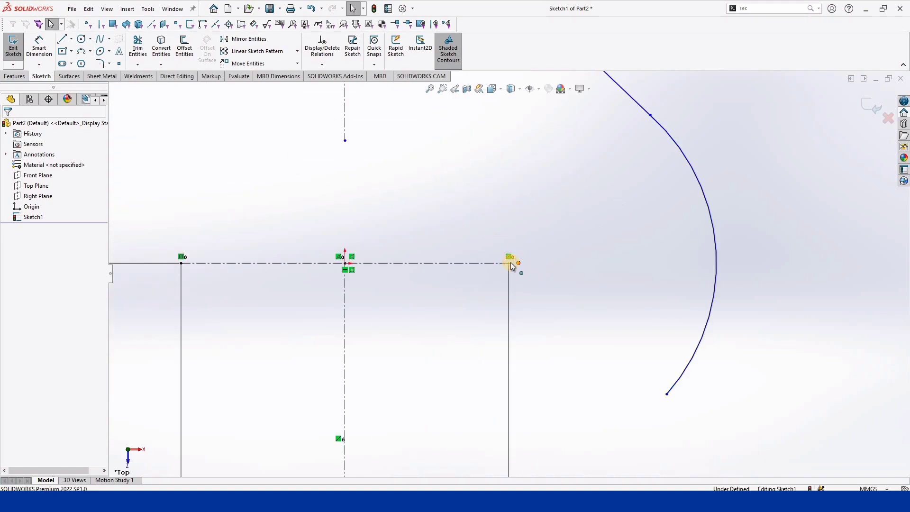
# - Make the arc centre coincident with the centerline's right end
pyautogui.click(511, 262)
pyautogui.click(119, 241)
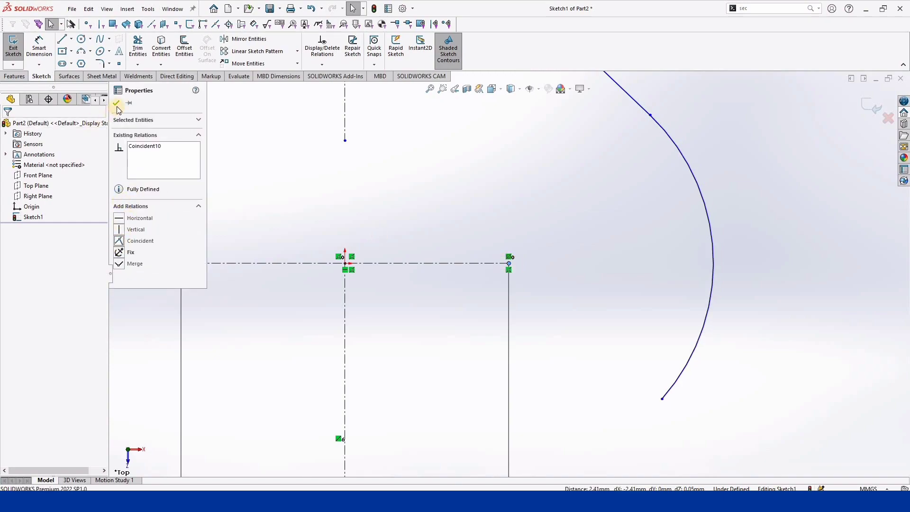
pyautogui.click(550, 220)
pyautogui.scroll(3, 560, 214)
pyautogui.scroll(-2, 593, 297)
pyautogui.scroll(1, 508, 271)
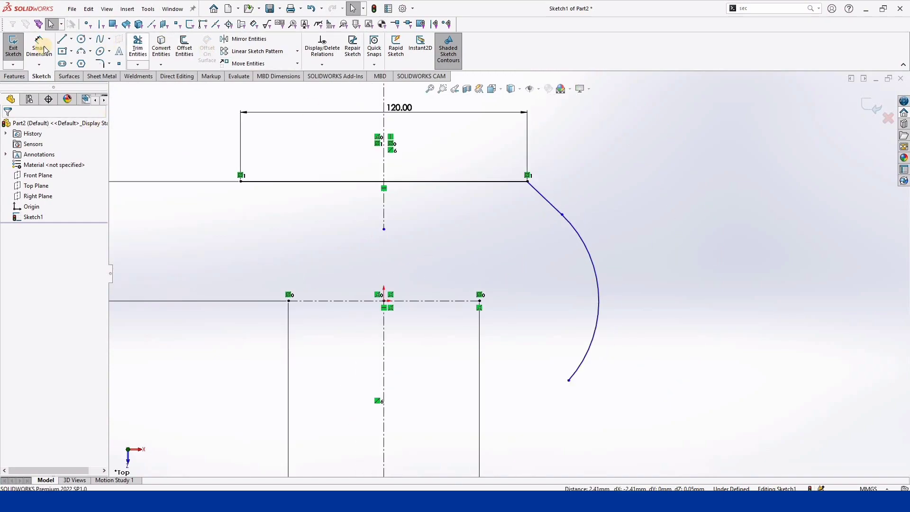
# - Dimension the arc radius to R50
pyautogui.click(39, 45)
pyautogui.click(598, 265)
pyautogui.click(648, 239)
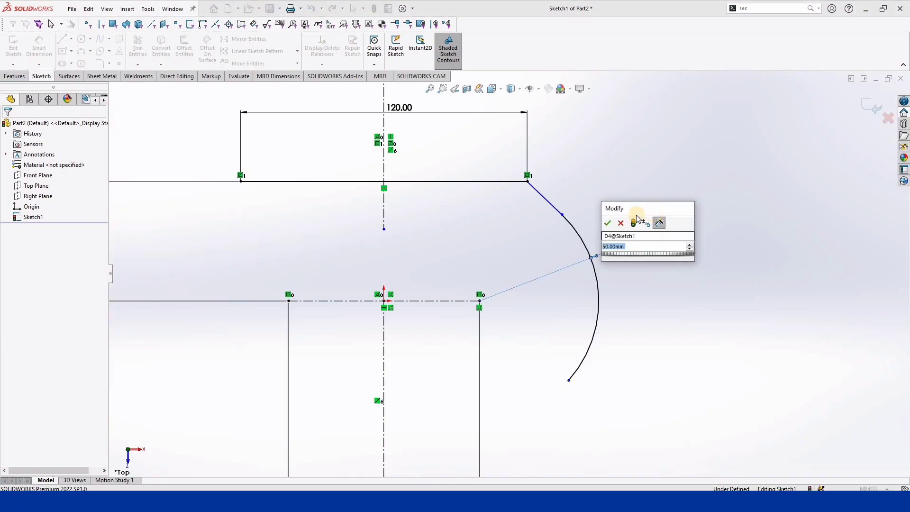
pyautogui.click(609, 219)
pyautogui.press('Escape')
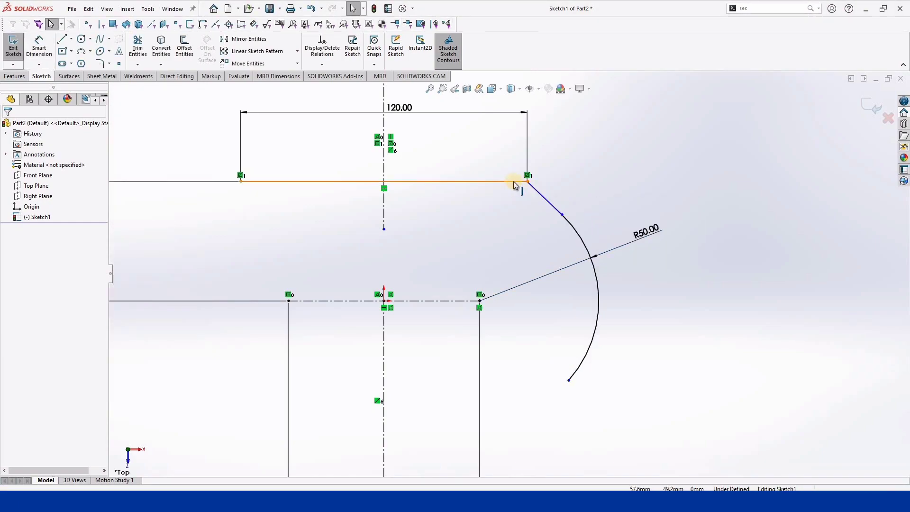
pyautogui.click(100, 64)
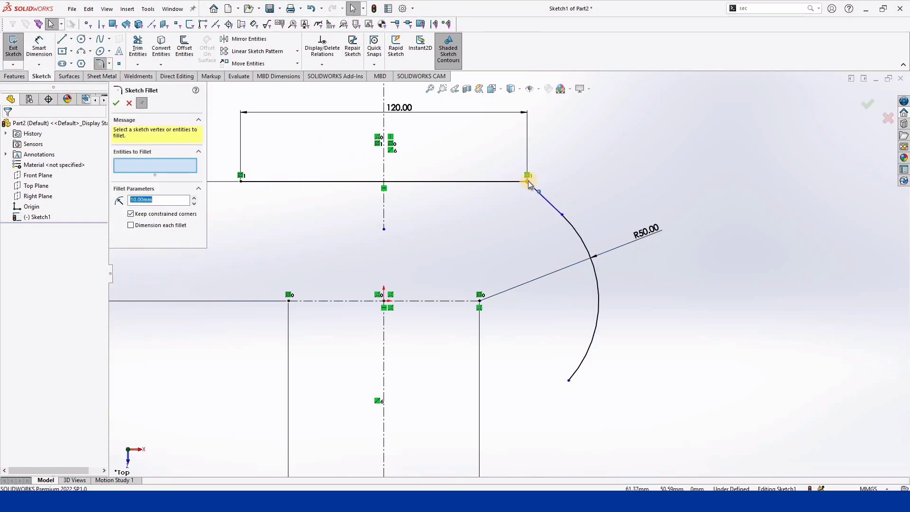
# - Round the top line's right corner with an R10 fillet and make the slanted segment tangent to the arc
pyautogui.click(528, 182)
pyautogui.click(129, 105)
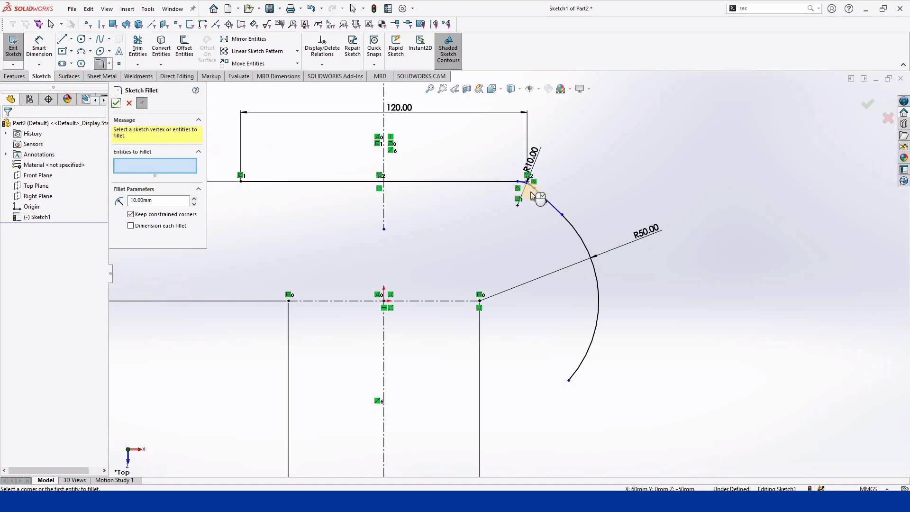
pyautogui.scroll(-3, 532, 195)
pyautogui.scroll(3, 555, 247)
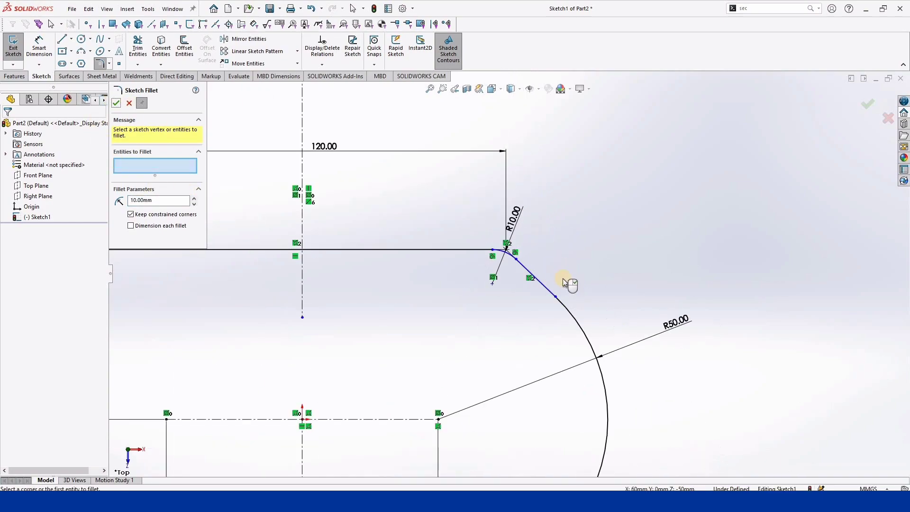
pyautogui.click(527, 280)
pyautogui.keyDown('ctrl'); pyautogui.click(545, 296); pyautogui.keyUp('ctrl')
pyautogui.click(119, 218)
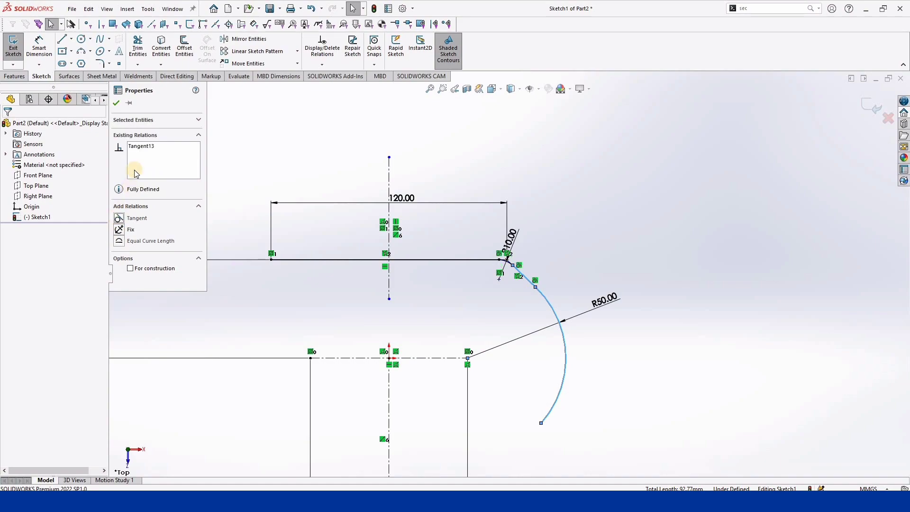
pyautogui.click(118, 102)
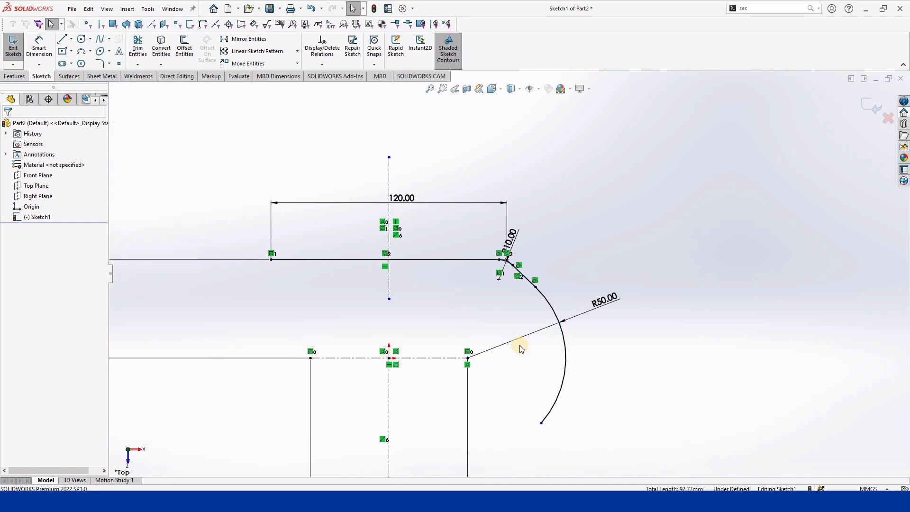
# - Make the arc's lower point horizontal with its centre to fully define the sketch
pyautogui.click(566, 354)
pyautogui.keyDown('ctrl'); pyautogui.click(468, 358); pyautogui.keyUp('ctrl')
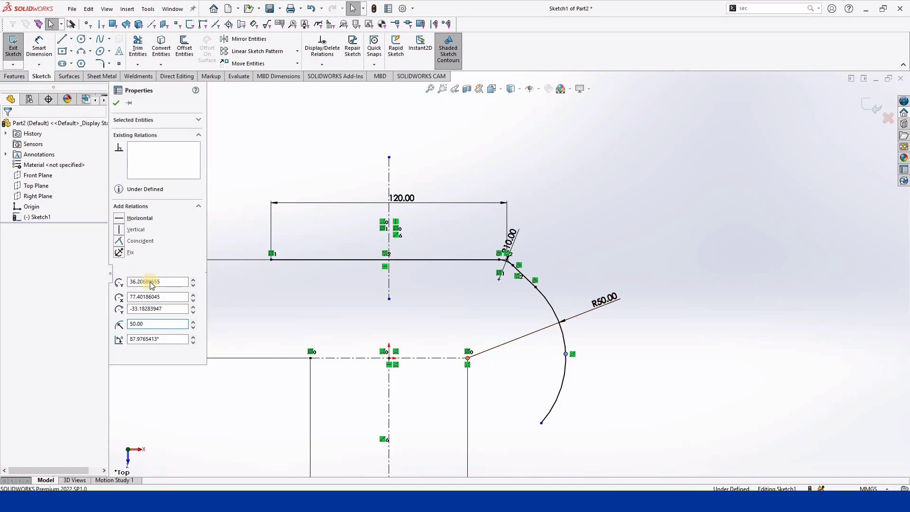
pyautogui.click(119, 219)
pyautogui.click(117, 103)
pyautogui.scroll(3, 518, 325)
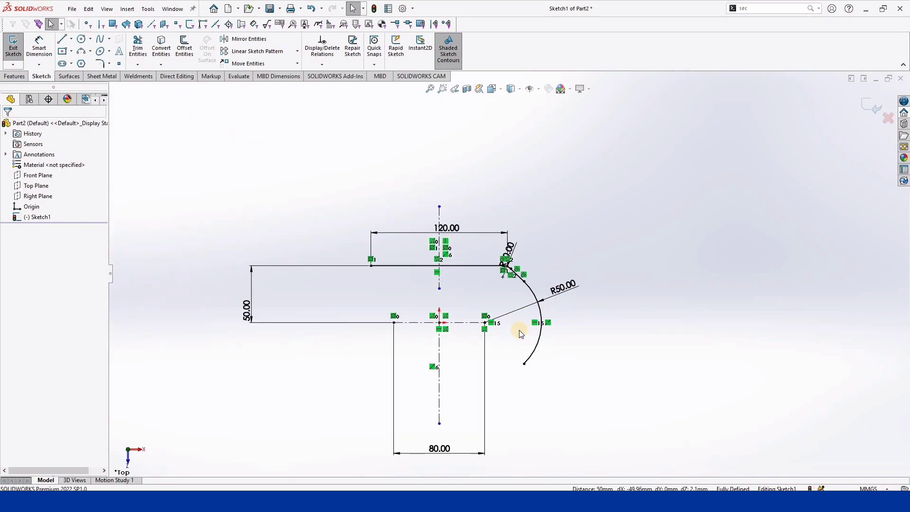
pyautogui.scroll(-2, 518, 325)
pyautogui.moveTo(364, 147); pyautogui.dragTo(364, 119, button='right')
pyautogui.scroll(4, 518, 253)
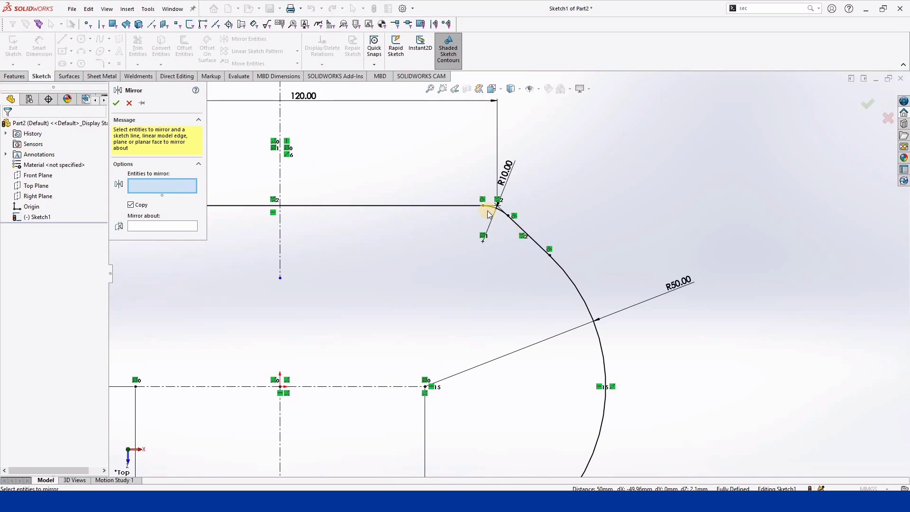
# - Mirror the R10 fillet, angled line and top line about the horizontal centerline
pyautogui.click(493, 211)
pyautogui.click(536, 243)
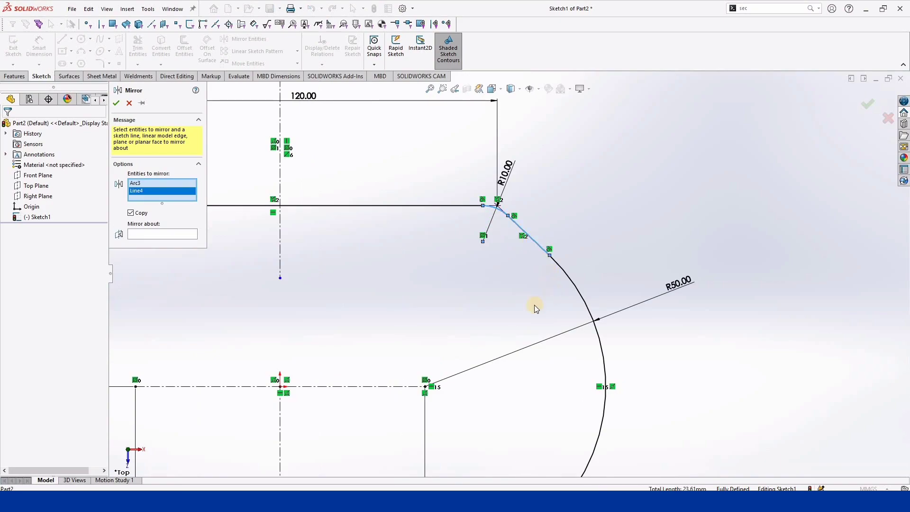
pyautogui.click(431, 207)
pyautogui.scroll(-4, 474, 280)
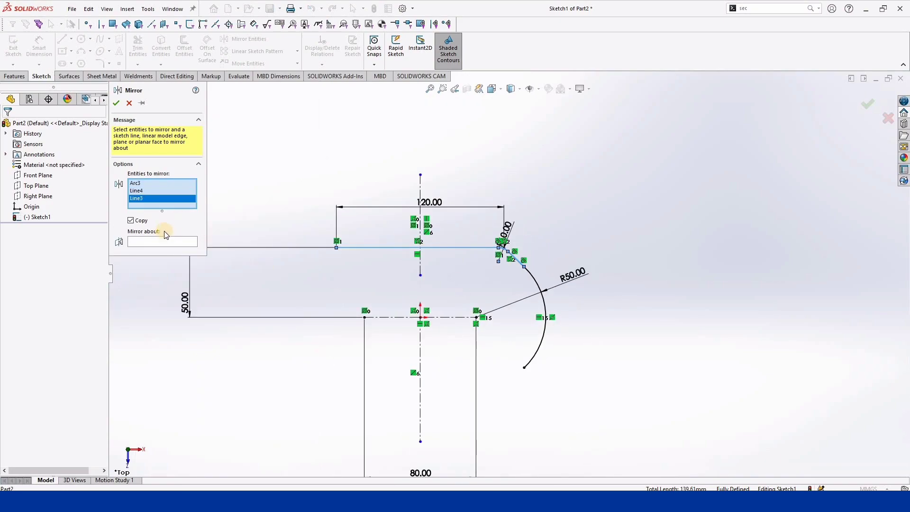
pyautogui.click(404, 318)
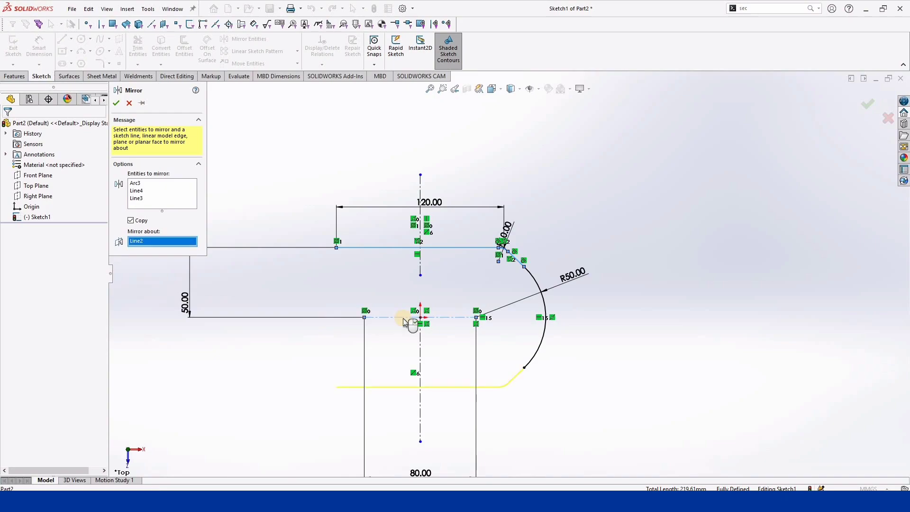
pyautogui.click(117, 108)
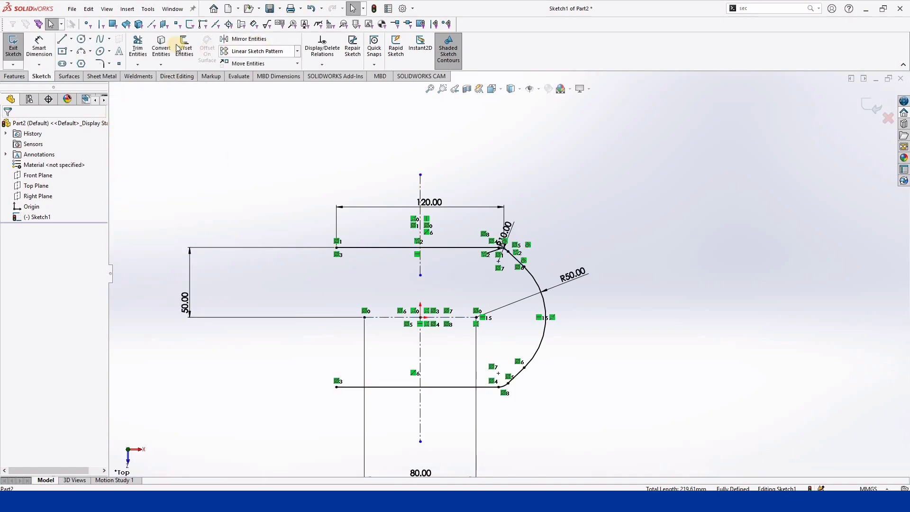
# - Mirror the right-hand arcs and angled lines about the vertical centerline to close the outline
pyautogui.click(238, 42)
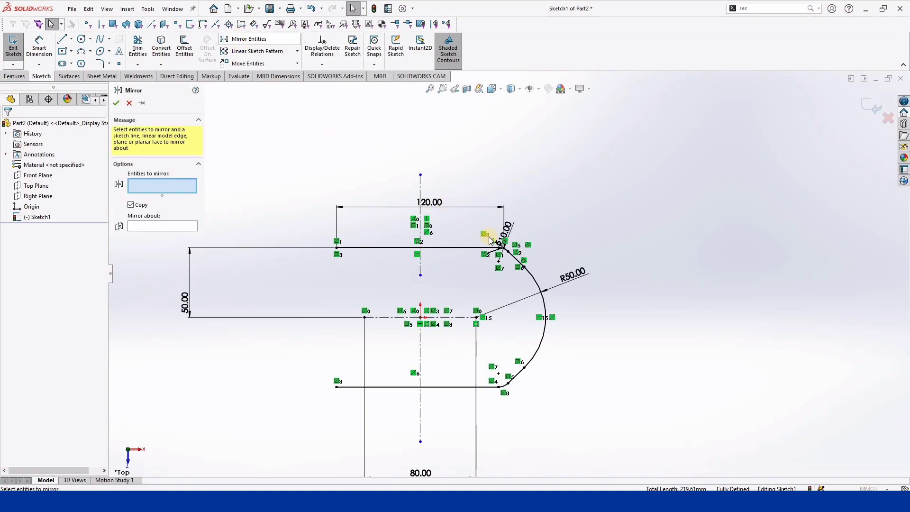
pyautogui.scroll(-3, 513, 258)
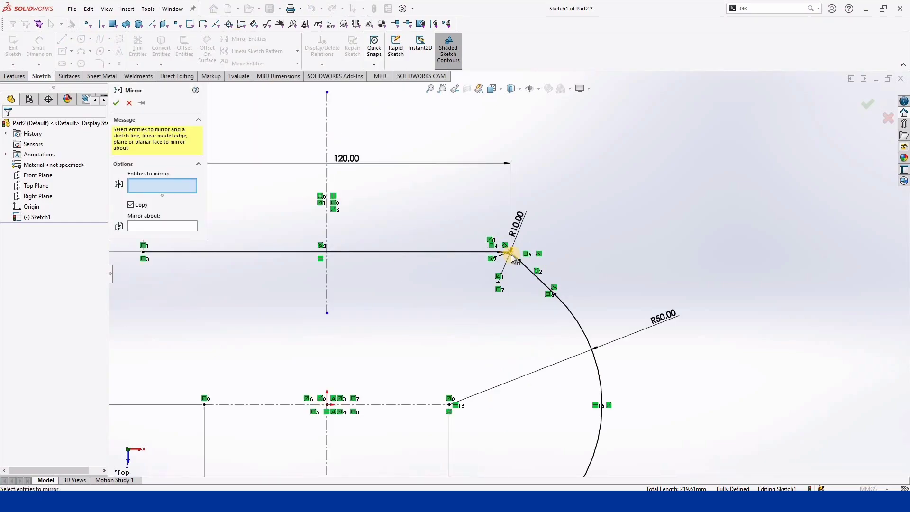
pyautogui.click(510, 259)
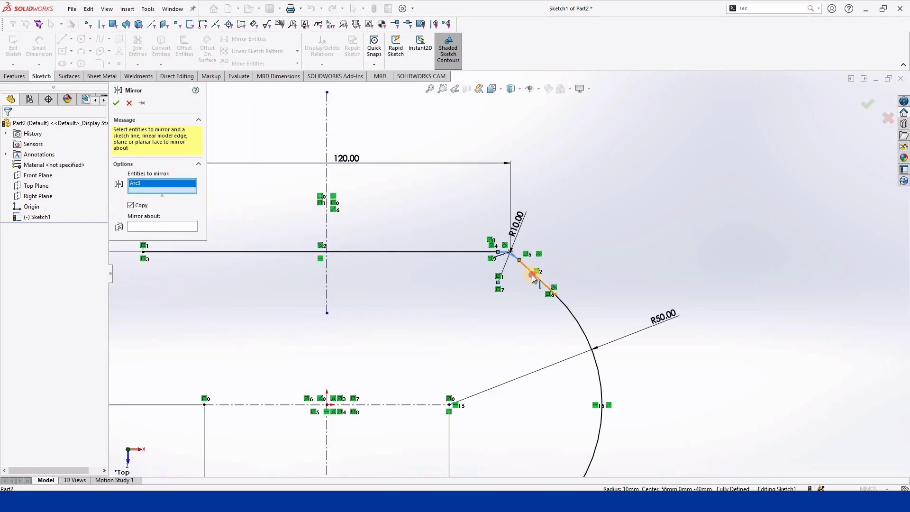
pyautogui.click(533, 279)
pyautogui.click(579, 328)
pyautogui.scroll(-2, 547, 377)
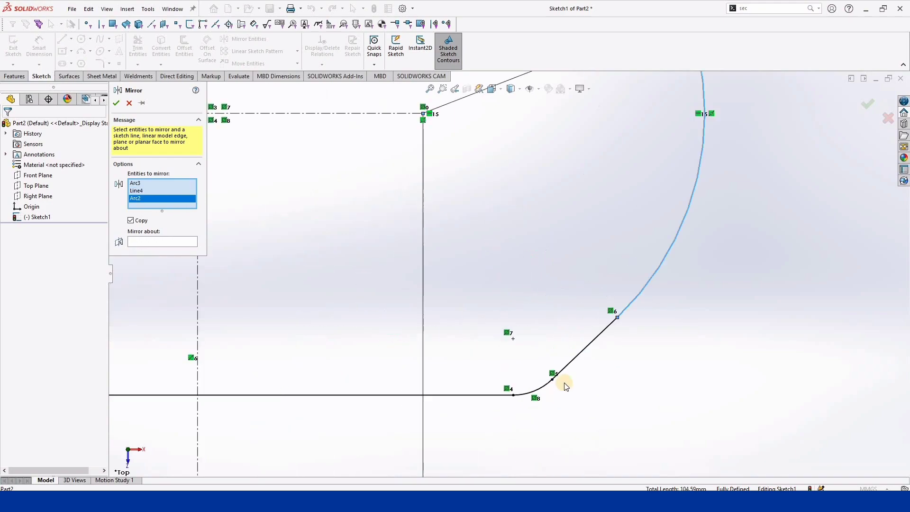
pyautogui.click(575, 359)
pyautogui.click(536, 389)
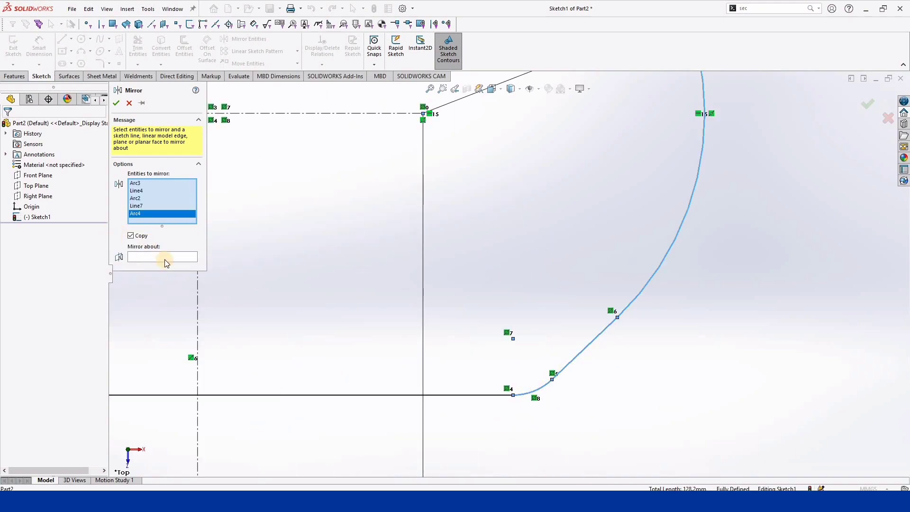
pyautogui.click(178, 259)
pyautogui.click(198, 290)
pyautogui.press('f')
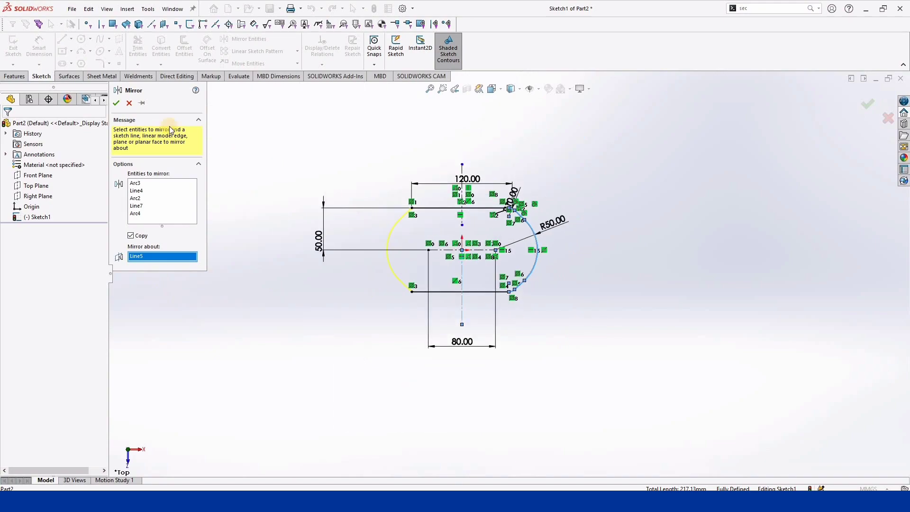
pyautogui.click(116, 104)
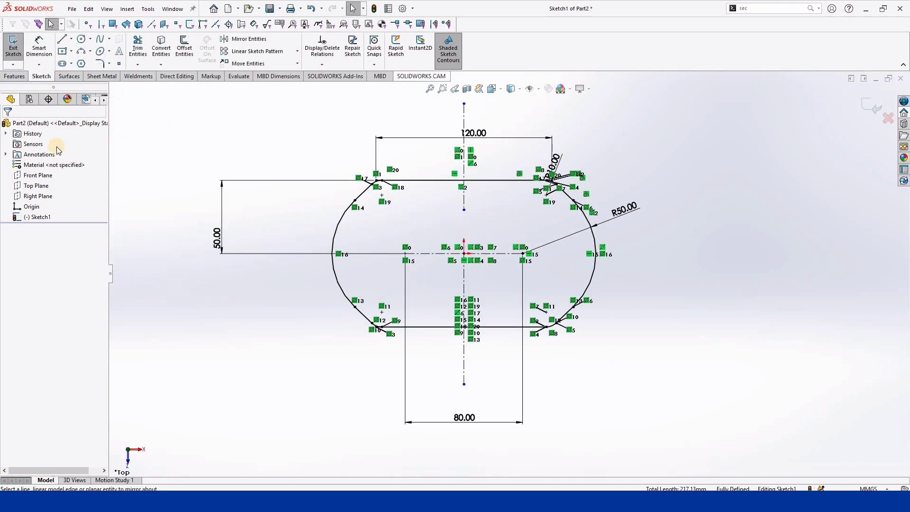
pyautogui.click(14, 76)
# - Extrude the enclosed sketch region as a solid Blind 10 mm base plate, Boss-Extrude1
pyautogui.click(17, 47)
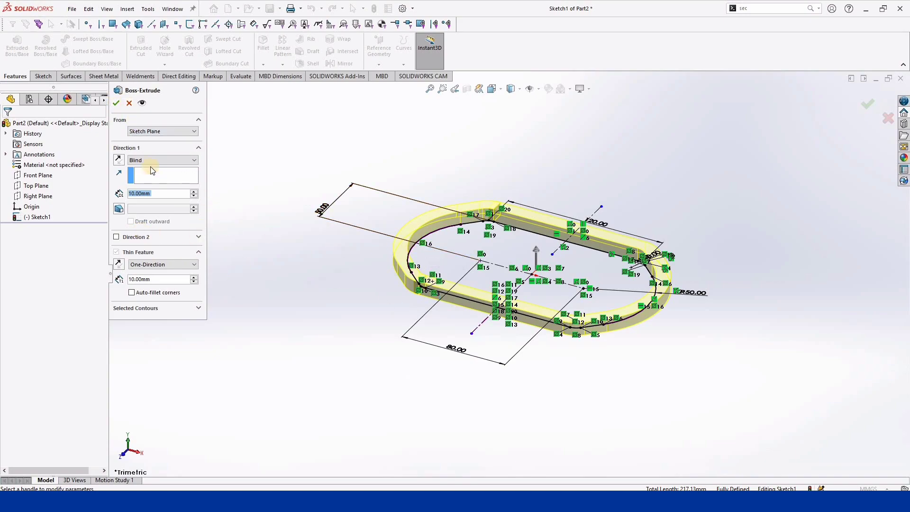
pyautogui.click(118, 160)
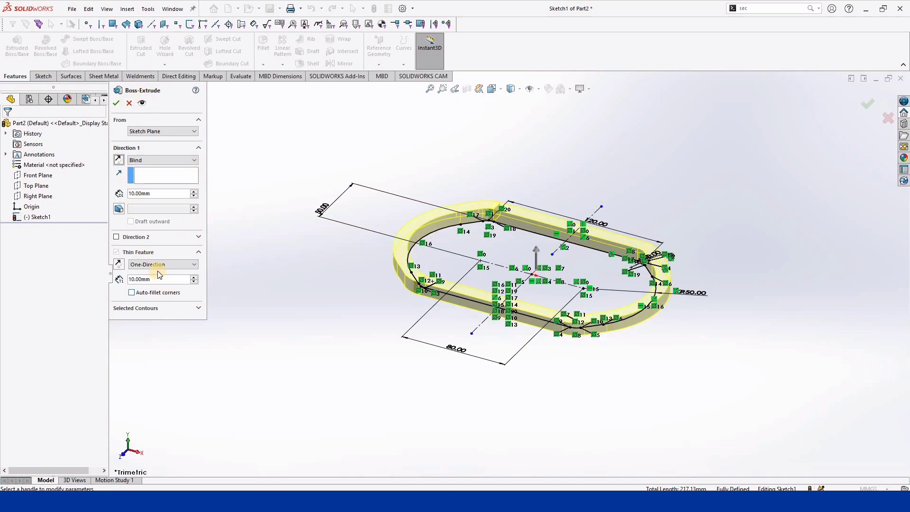
pyautogui.click(175, 308)
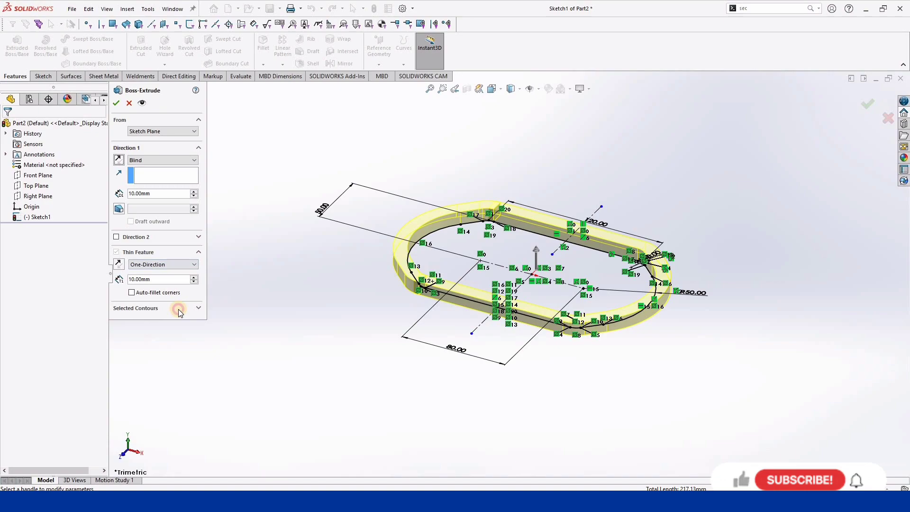
pyautogui.click(440, 257)
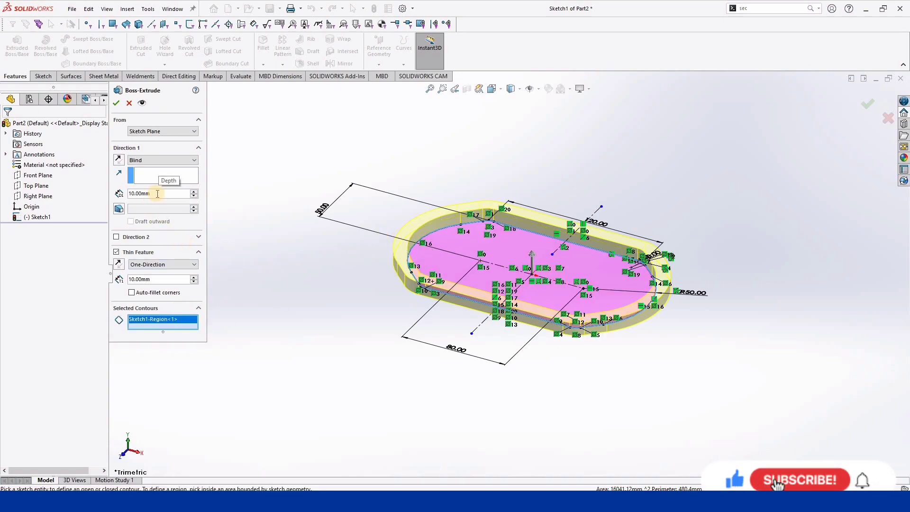
pyautogui.click(116, 252)
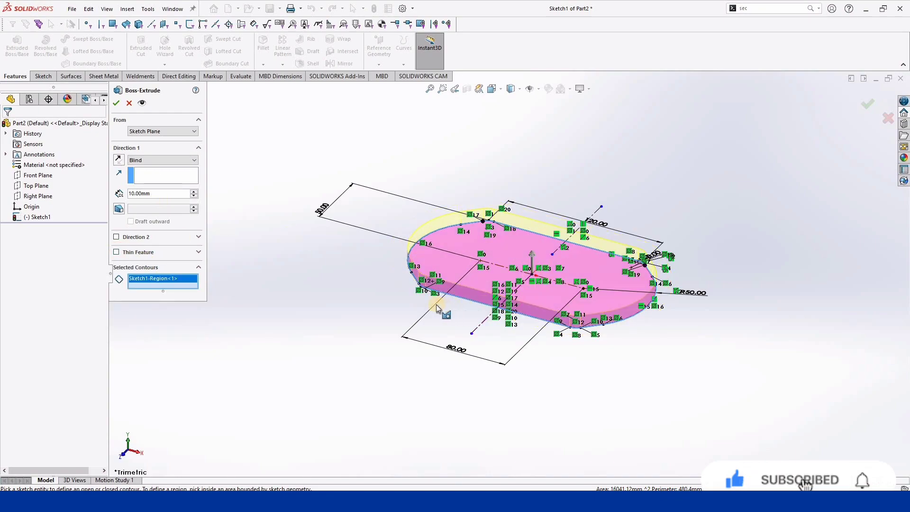
pyautogui.scroll(-1, 436, 308)
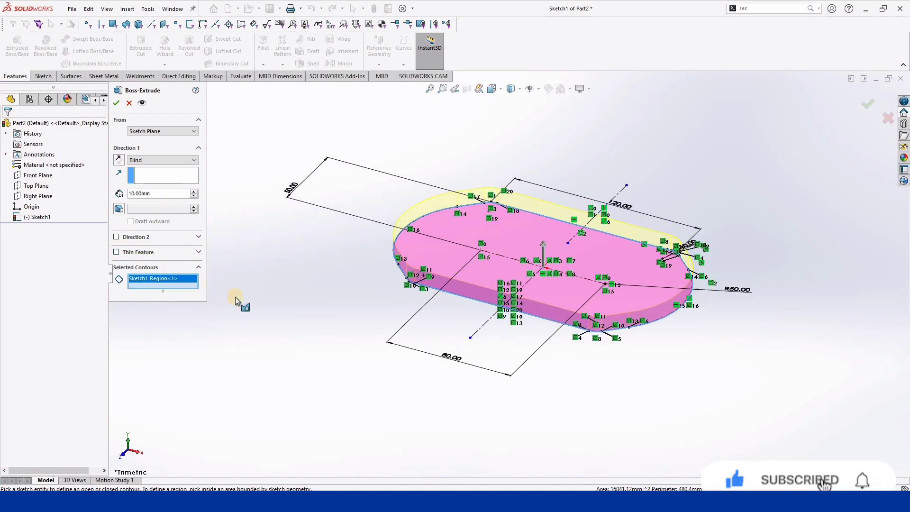
pyautogui.click(117, 107)
# - Orbit the base plate, compare it with the Exercise 2 drawing, and pick its top face
pyautogui.moveTo(431, 302)
pyautogui.mouseDown(button='middle')
pyautogui.moveTo(403, 350)
pyautogui.moveTo(422, 356)
pyautogui.mouseUp(button='middle')
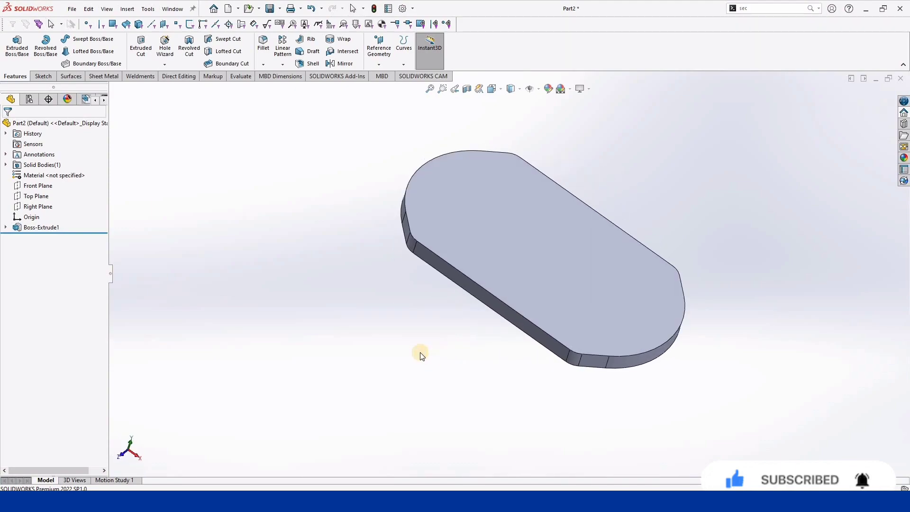
pyautogui.moveTo(514, 325); pyautogui.dragTo(500, 350, button='middle')
pyautogui.hotkey('alt', 'Tab')
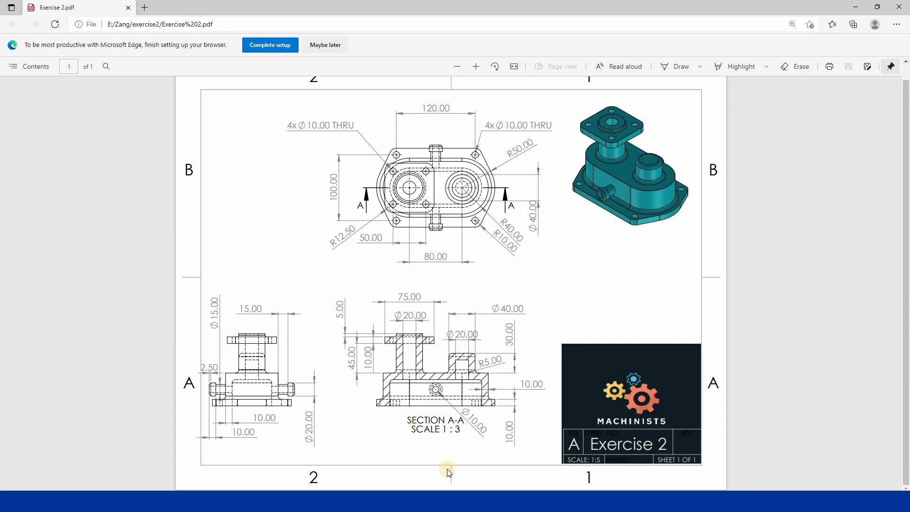
pyautogui.hotkey('alt', 'Tab')
pyautogui.click(612, 284)
# - Sketch a straight slot across the origin on the plate's top face
pyautogui.click(612, 246)
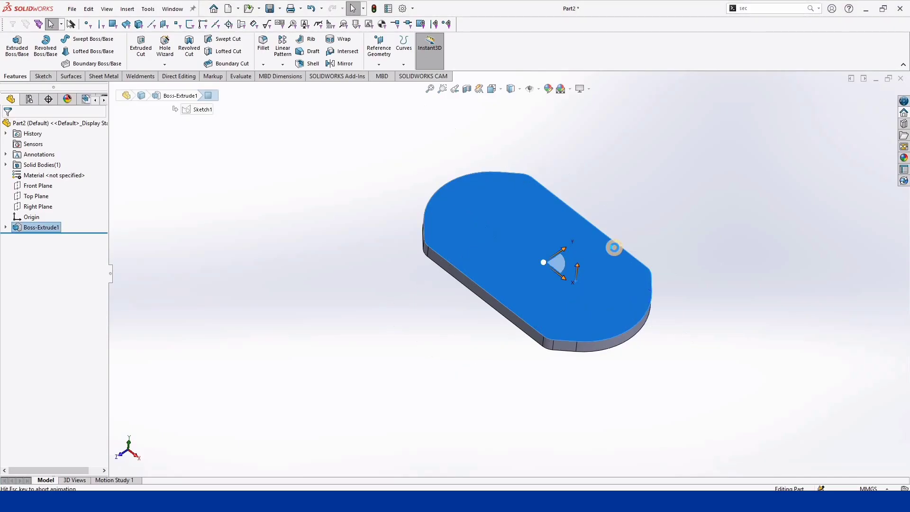
pyautogui.press('Escape')
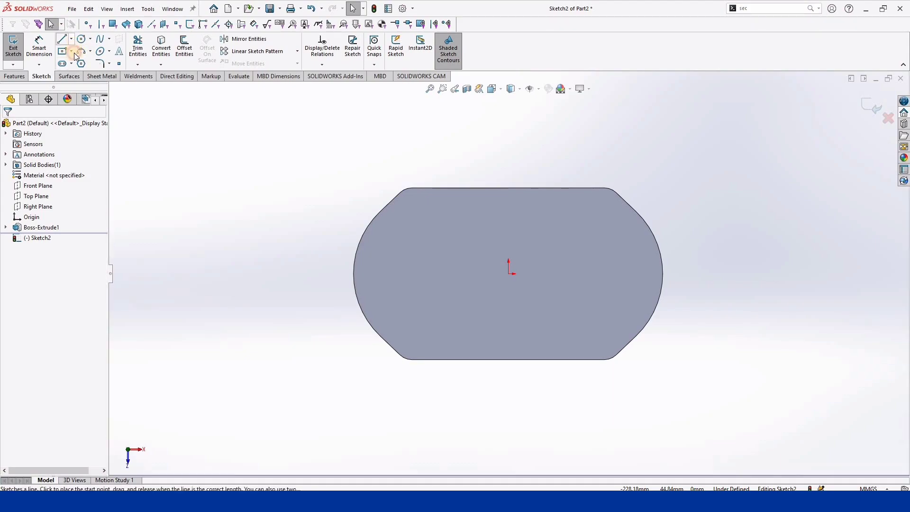
pyautogui.click(71, 39)
pyautogui.click(80, 60)
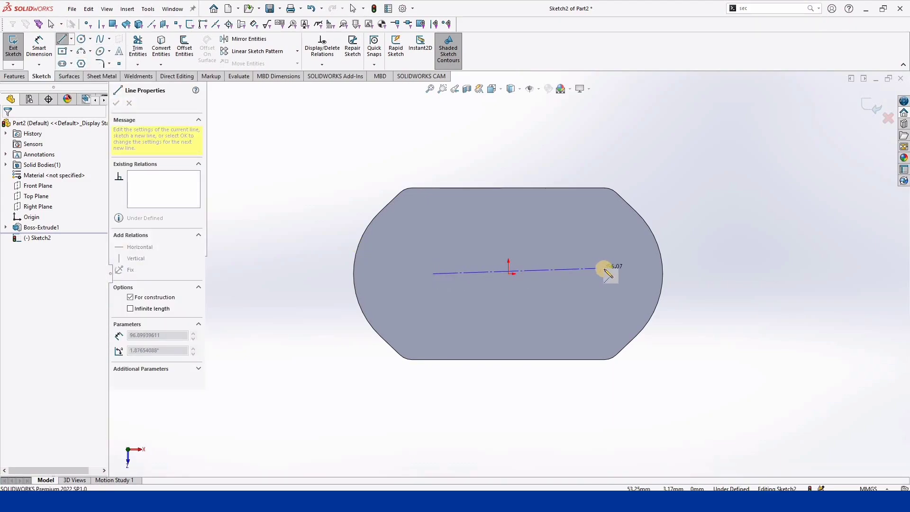
pyautogui.press('Escape')
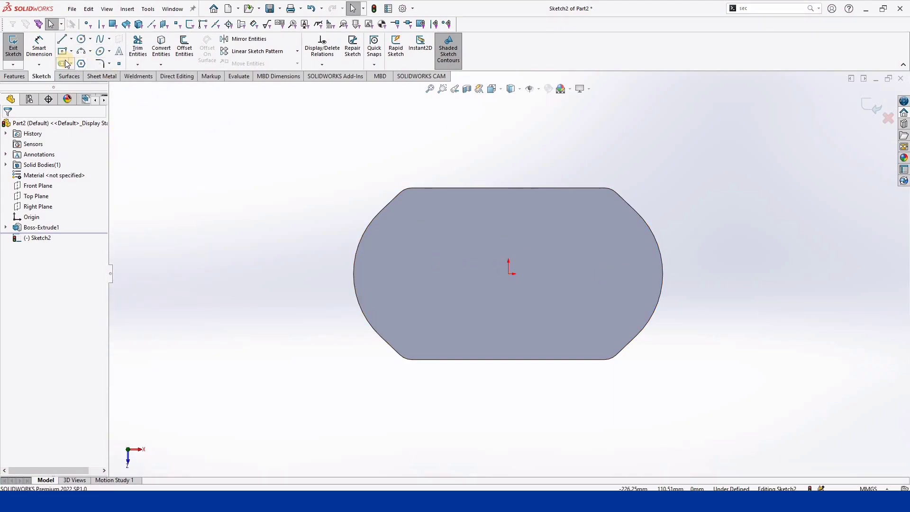
pyautogui.click(66, 64)
pyautogui.click(447, 274)
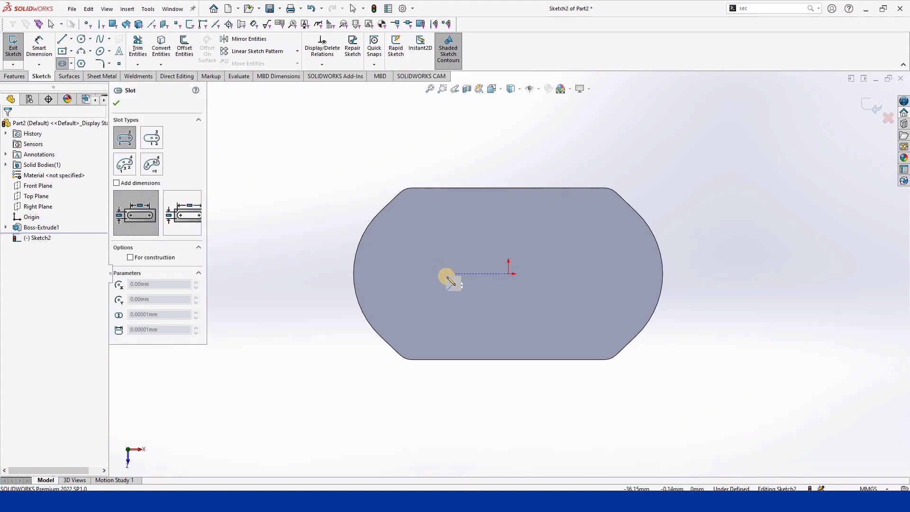
pyautogui.click(582, 274)
pyautogui.click(577, 306)
# - Dimension the slot length to 80 mm and its arc centre 40 mm from the origin
pyautogui.click(39, 45)
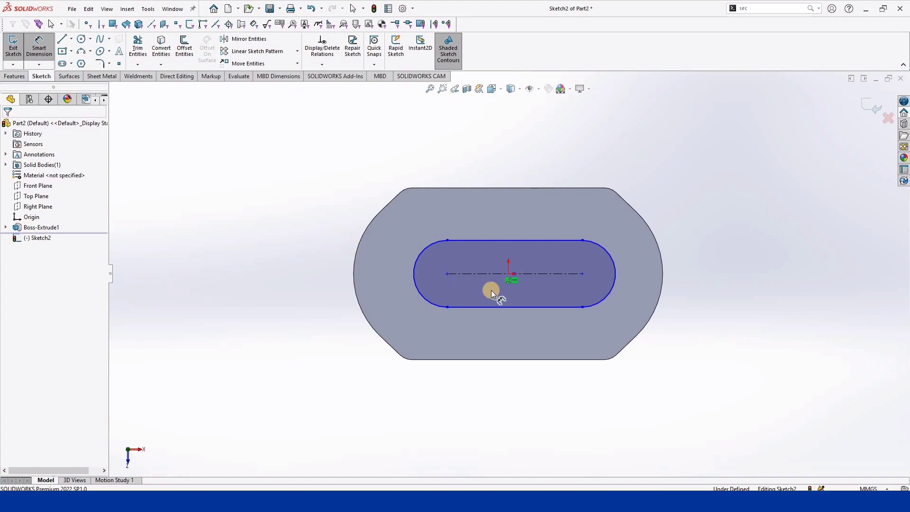
pyautogui.click(524, 274)
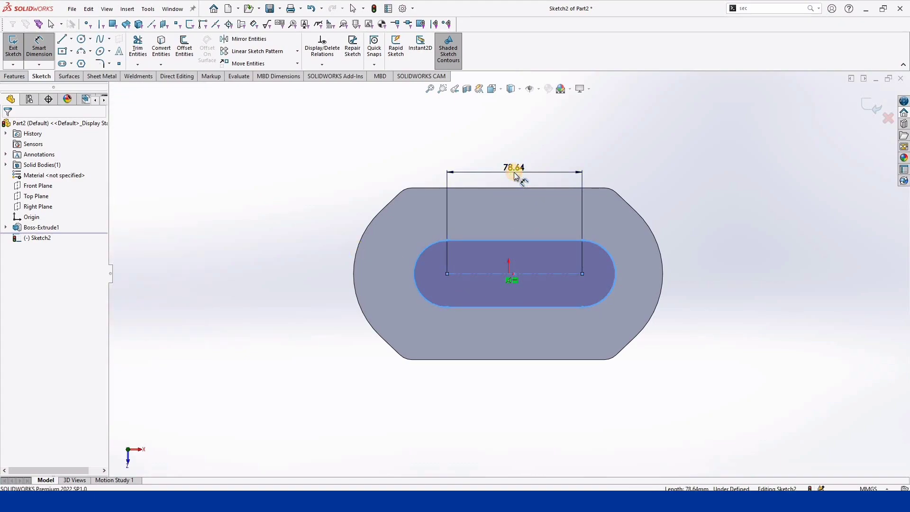
pyautogui.click(514, 172)
pyautogui.write('80')
pyautogui.click(474, 159)
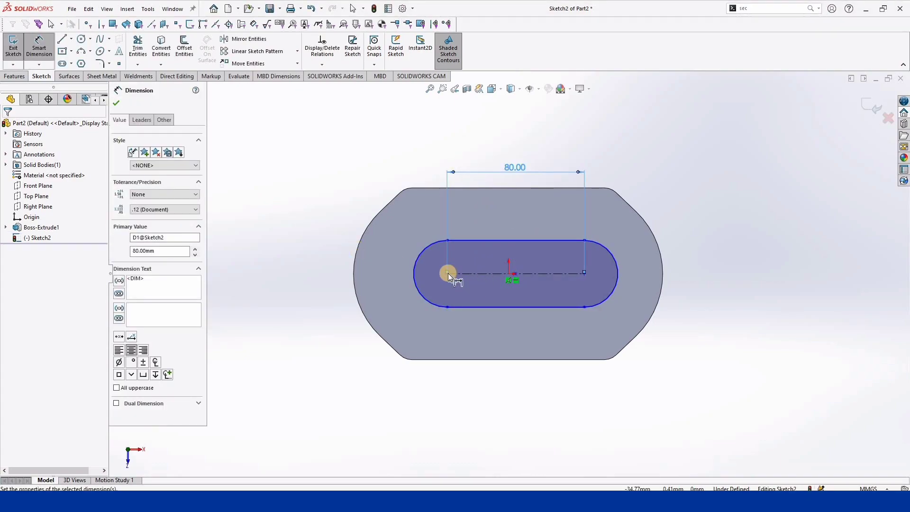
pyautogui.press('Escape')
pyautogui.moveTo(453, 375); pyautogui.dragTo(446, 282, button='right')
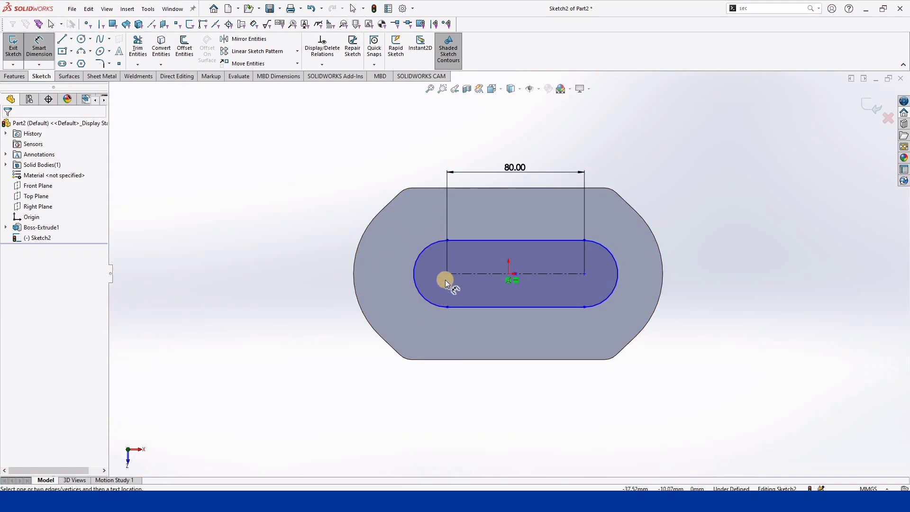
pyautogui.click(446, 275)
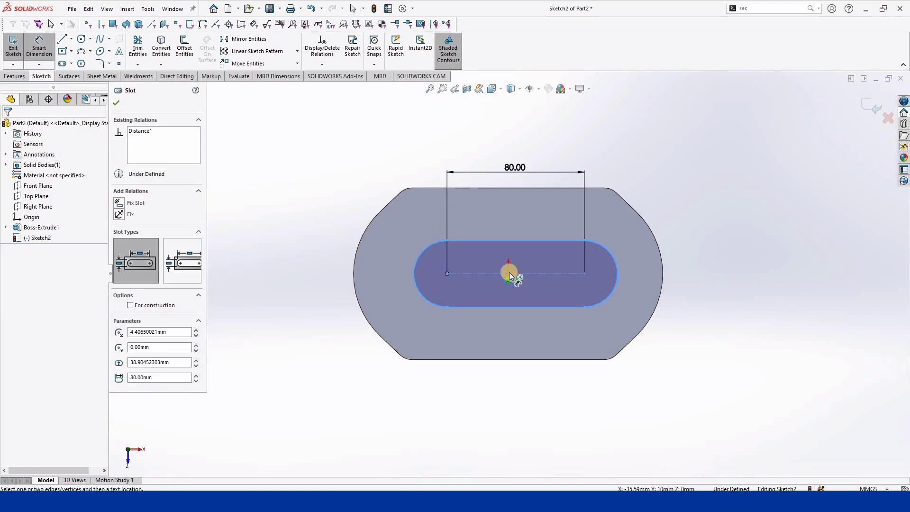
pyautogui.click(508, 274)
pyautogui.click(469, 393)
pyautogui.write('40')
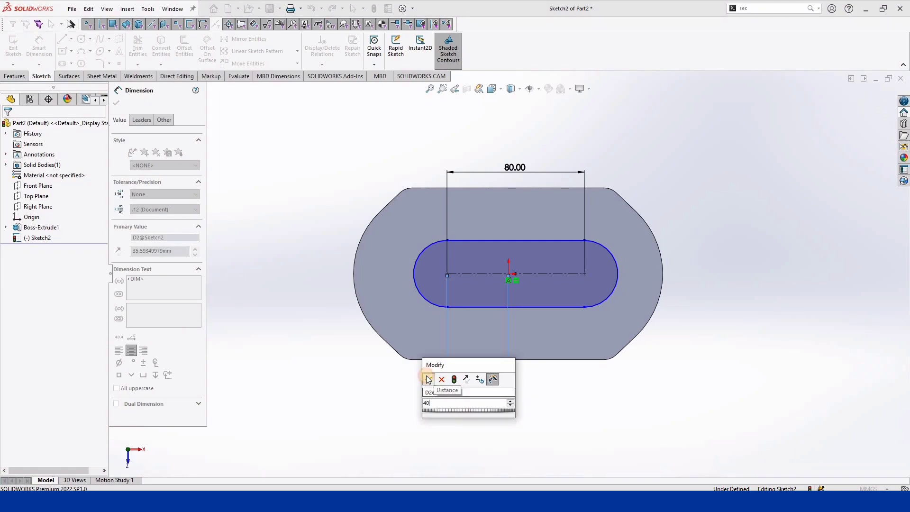
pyautogui.press('Return')
pyautogui.press('Escape')
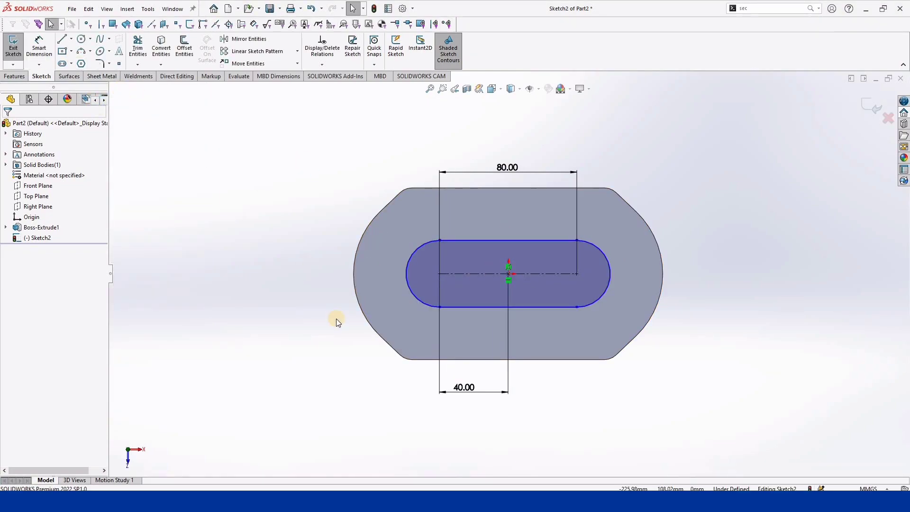
# - Dimension the slot width to 80 mm and begin extruding Sketch2
pyautogui.click(545, 240)
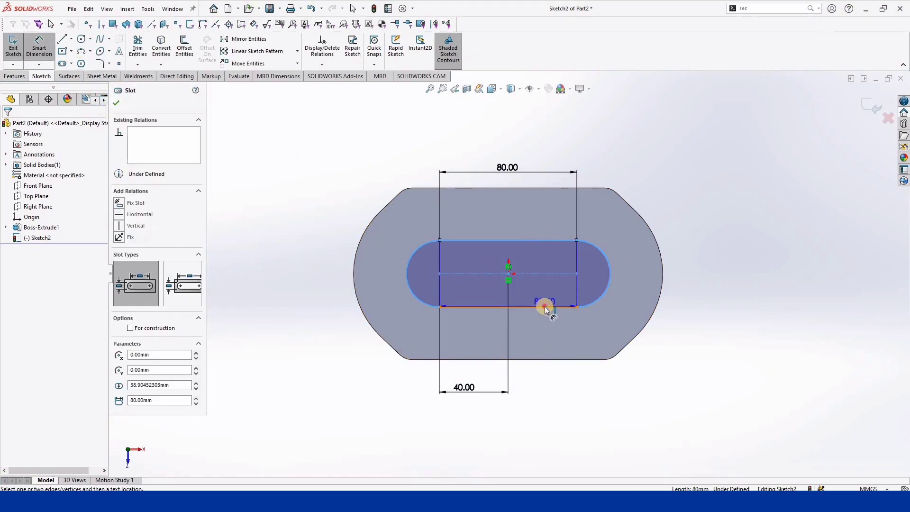
pyautogui.click(721, 270)
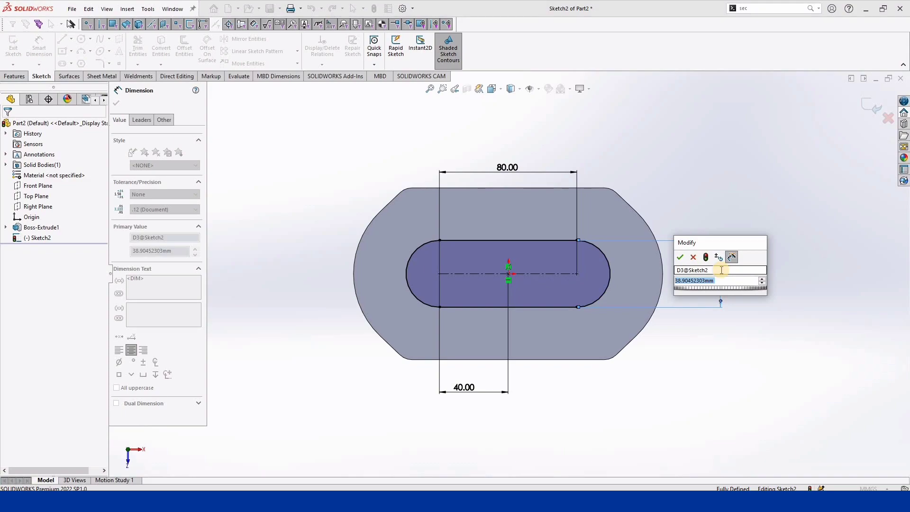
pyautogui.write('80')
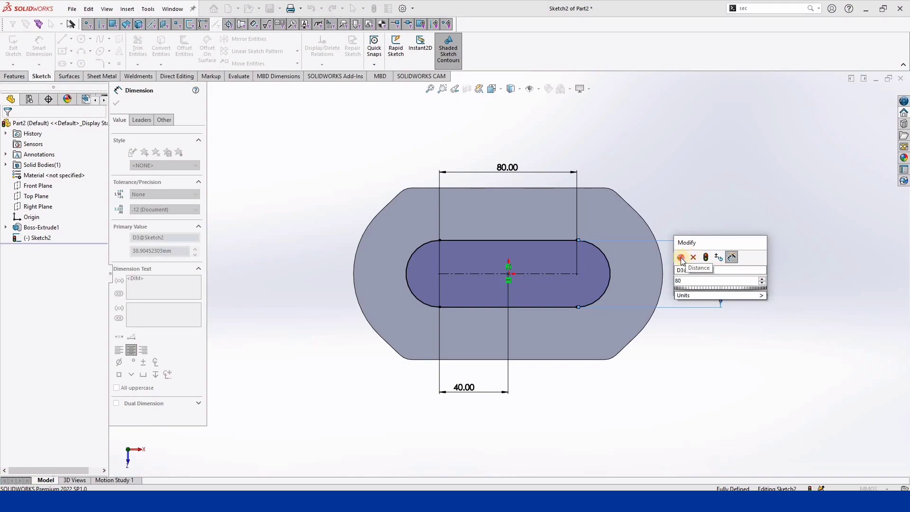
pyautogui.press('Return')
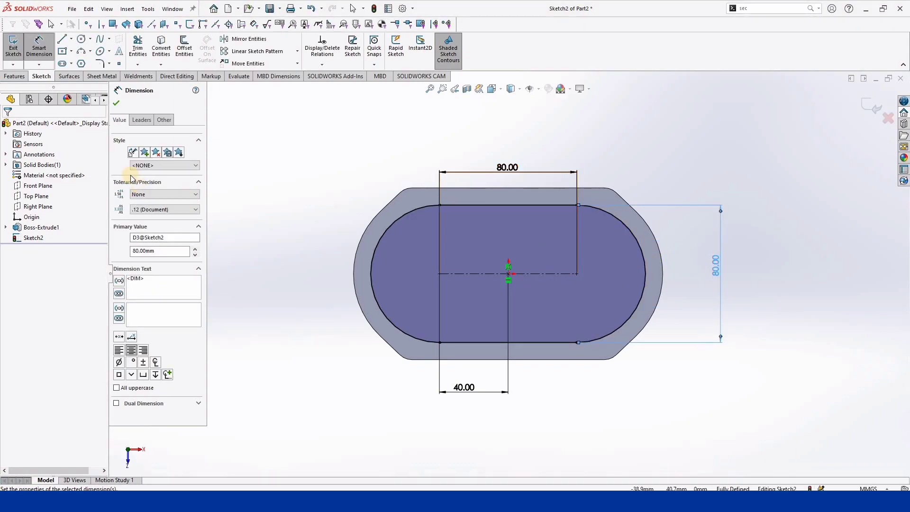
pyautogui.click(116, 103)
pyautogui.click(15, 76)
pyautogui.click(17, 45)
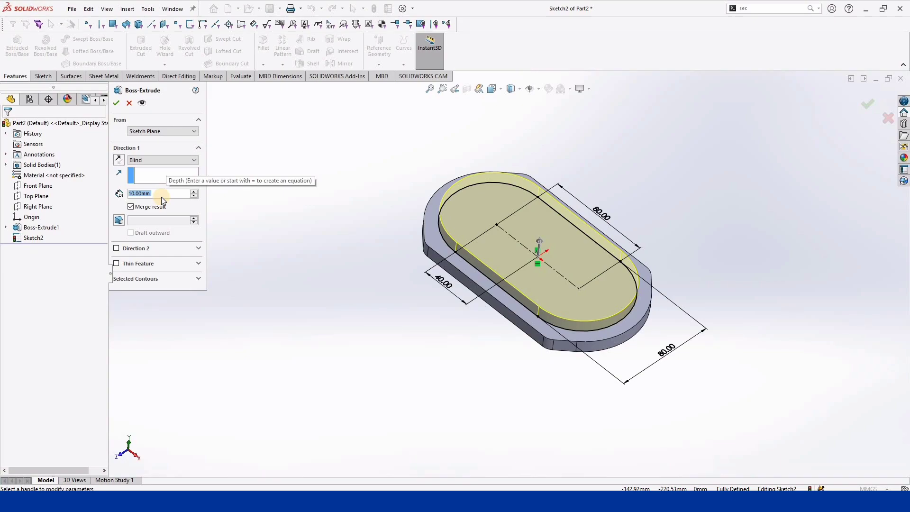
# - Extrude the slot 40 mm into a raised boss
pyautogui.write('40')
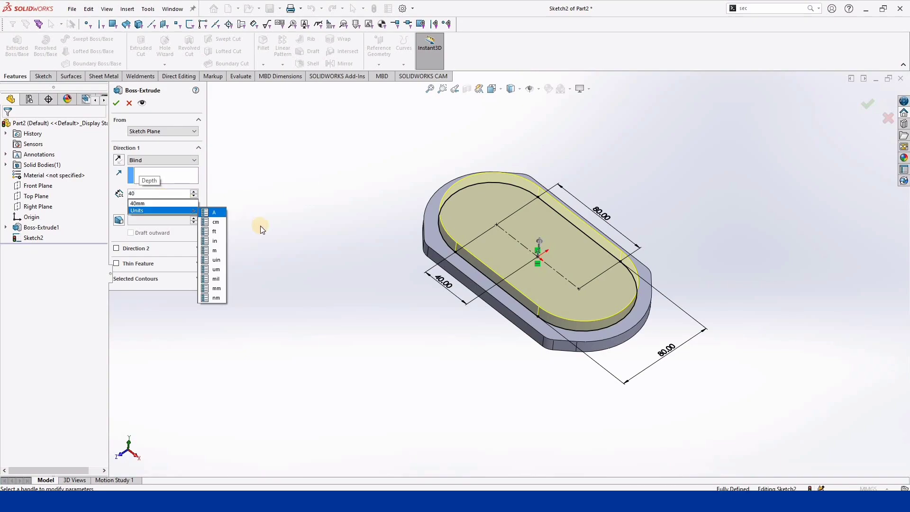
pyautogui.press('Return')
pyautogui.click(118, 107)
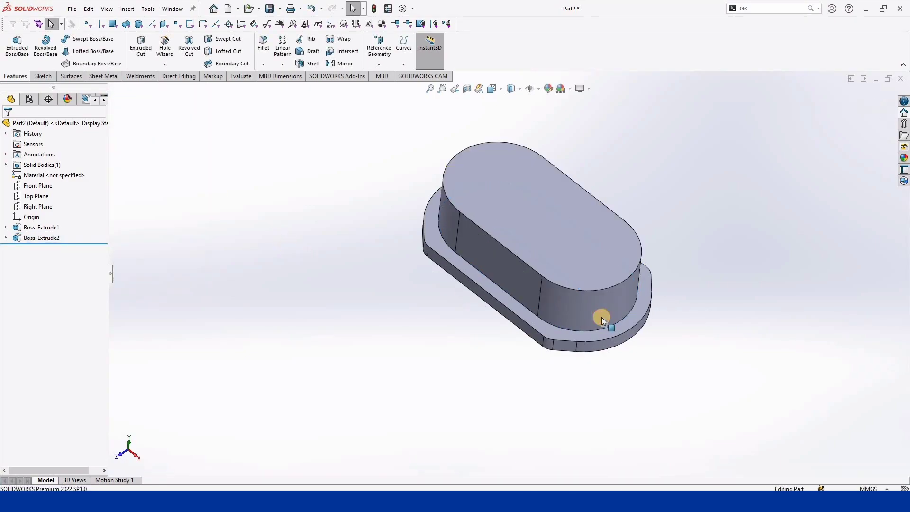
# - Sketch a Ø40 circle on the raised slot's top face at the right arc centre
pyautogui.click(583, 253)
pyautogui.click(626, 231)
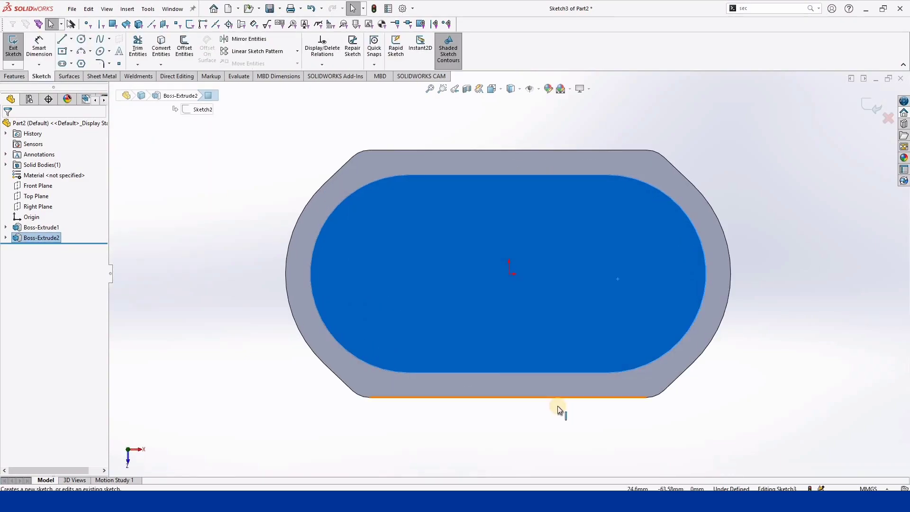
pyautogui.click(85, 41)
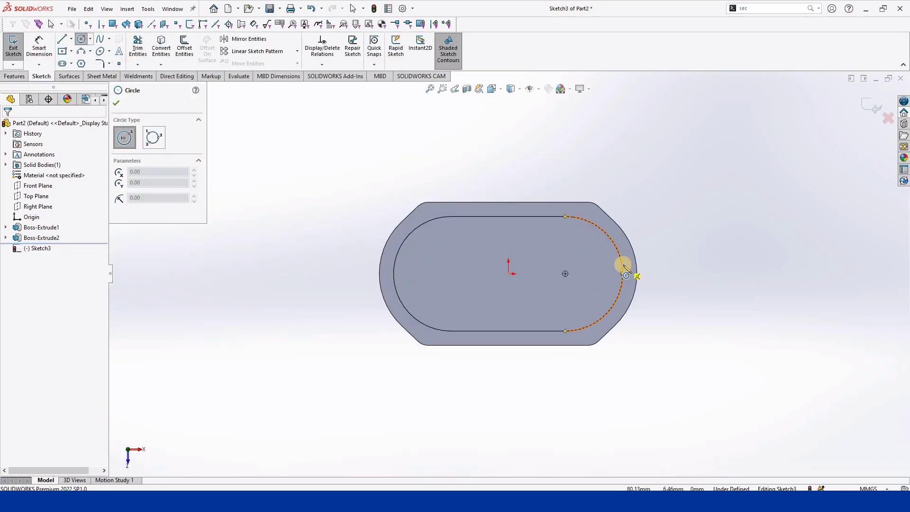
pyautogui.click(567, 274)
pyautogui.click(574, 240)
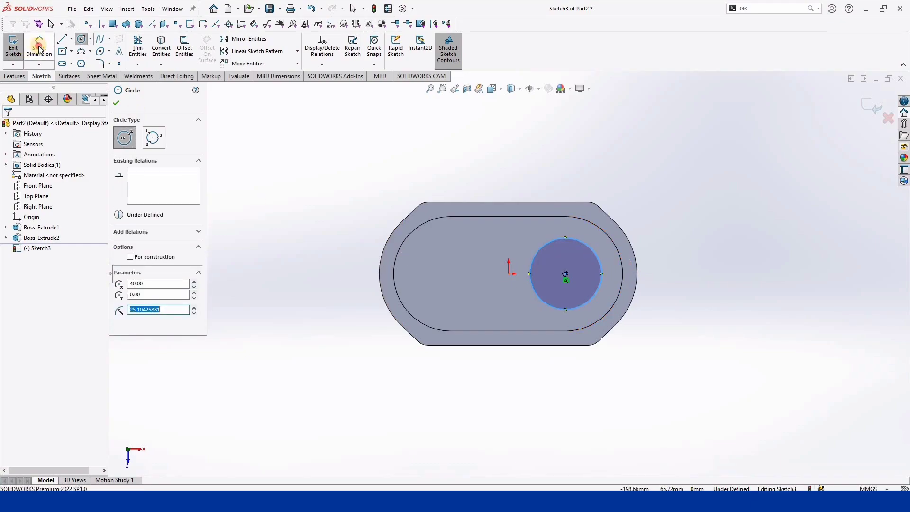
pyautogui.click(602, 269)
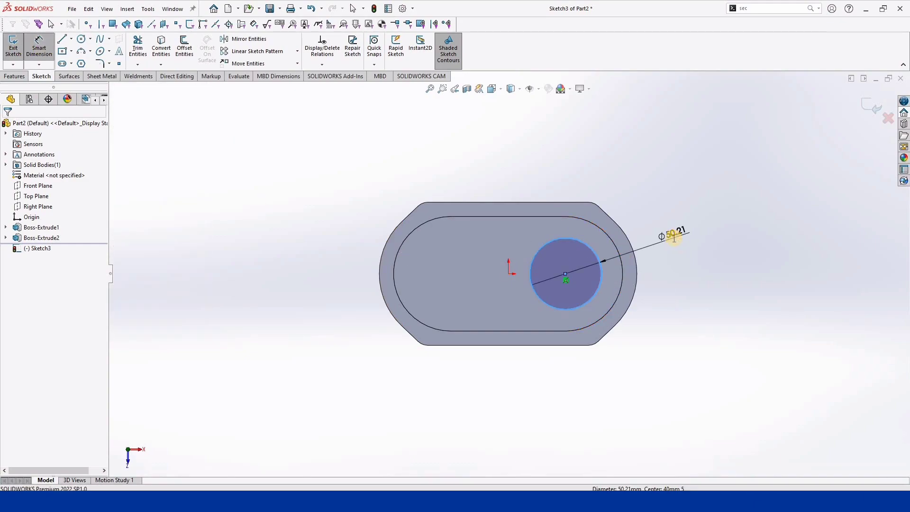
pyautogui.click(673, 240)
pyautogui.write('40')
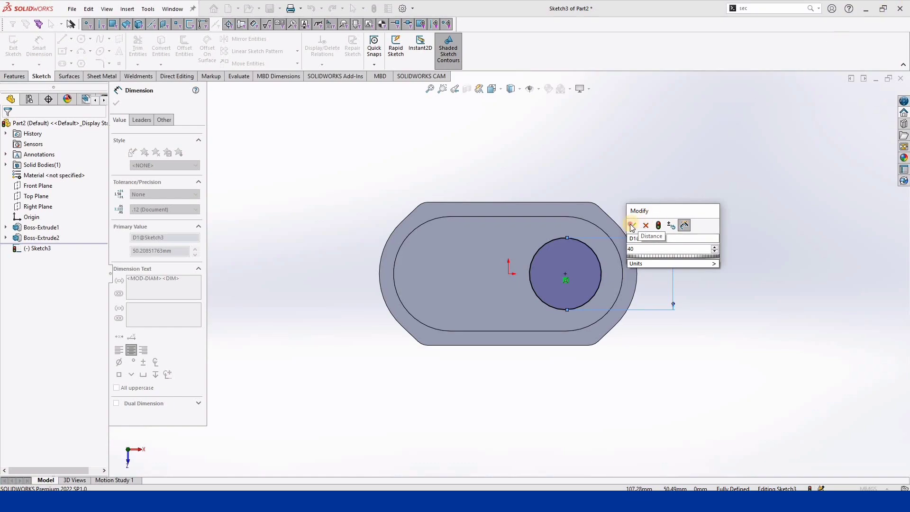
pyautogui.click(632, 228)
pyautogui.click(116, 103)
# - Extrude the circle 30 mm into a cylinder, then start a sketch on the slot top
pyautogui.click(14, 76)
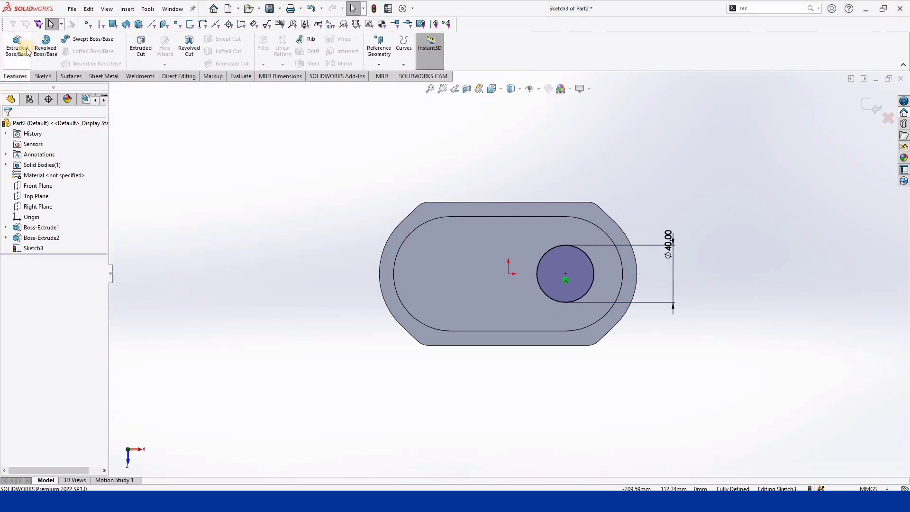
pyautogui.click(27, 52)
pyautogui.write('30')
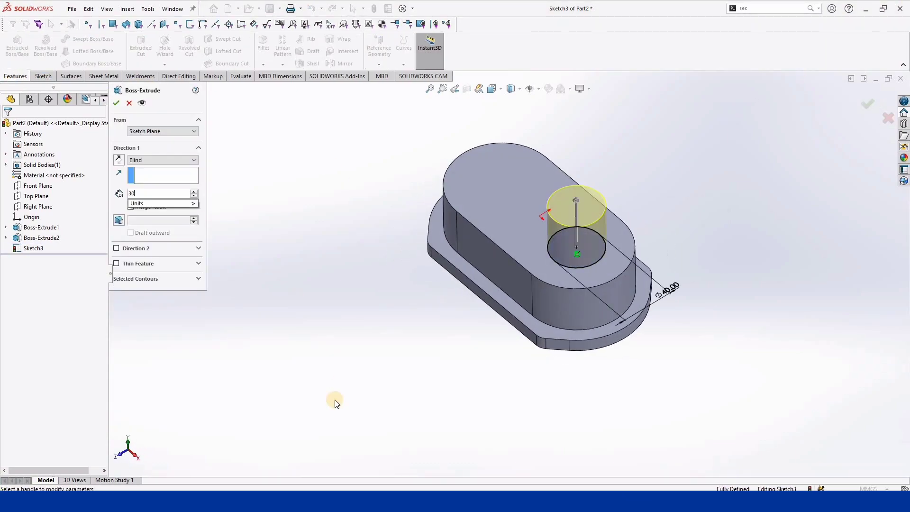
pyautogui.click(117, 103)
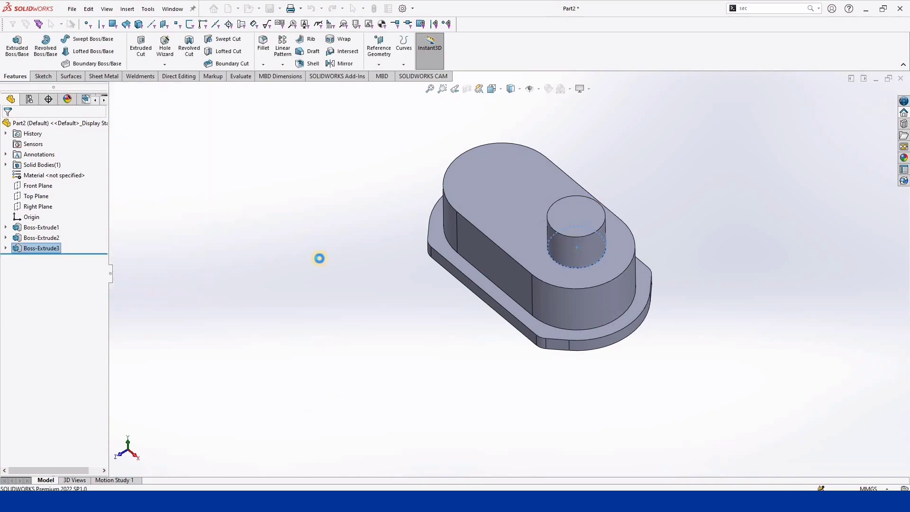
pyautogui.click(478, 187)
pyautogui.click(519, 162)
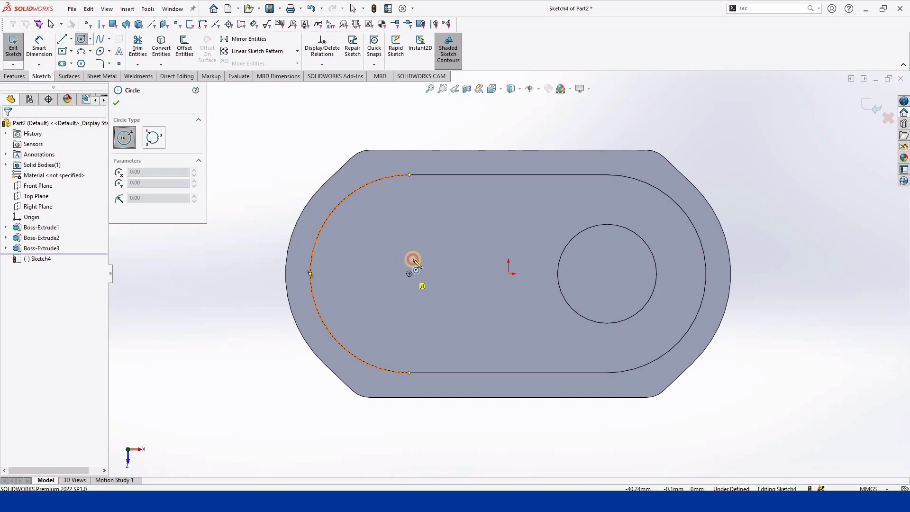
# - Draw a circle at the slot's left arc centre and dimension it Ø40
pyautogui.click(409, 273)
pyautogui.click(434, 243)
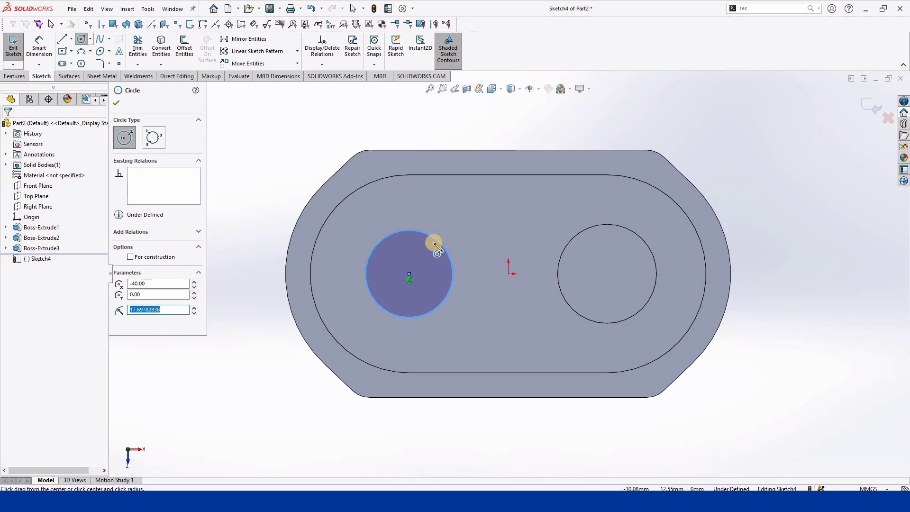
pyautogui.click(117, 102)
pyautogui.press('d')
pyautogui.click(410, 229)
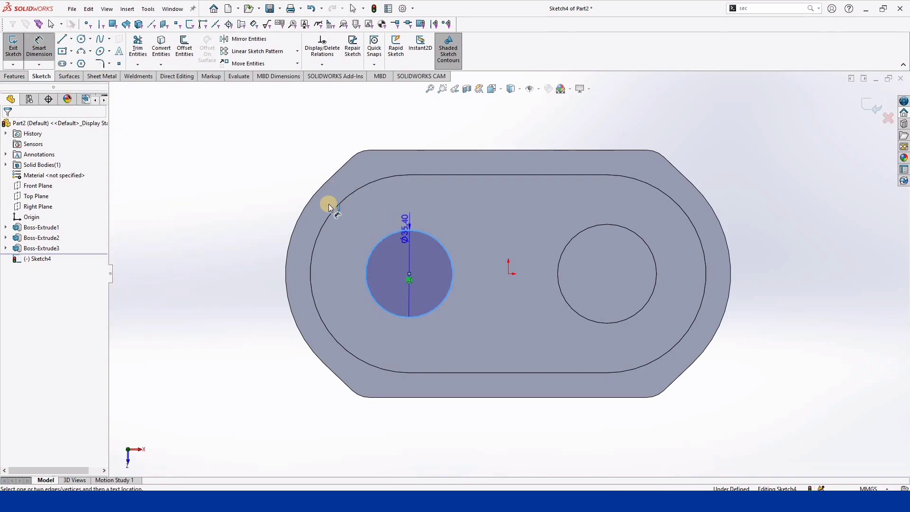
pyautogui.click(243, 220)
pyautogui.write('40')
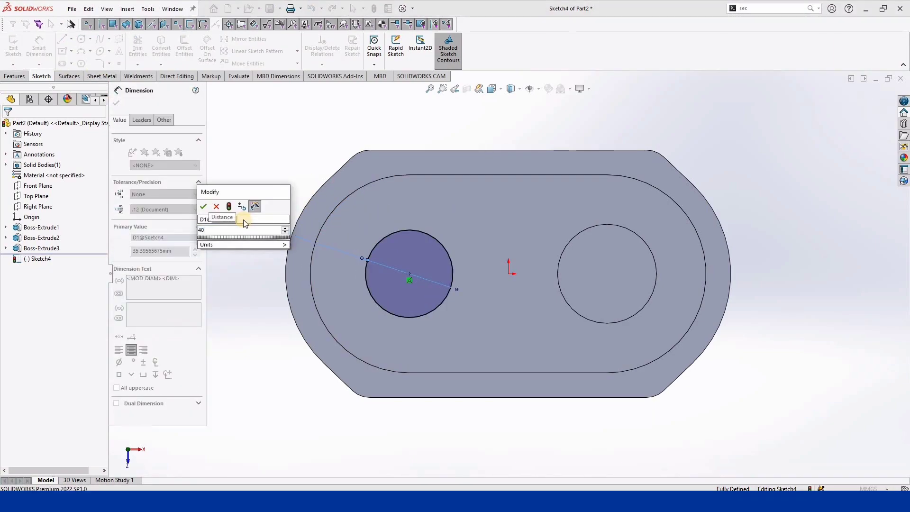
pyautogui.click(203, 206)
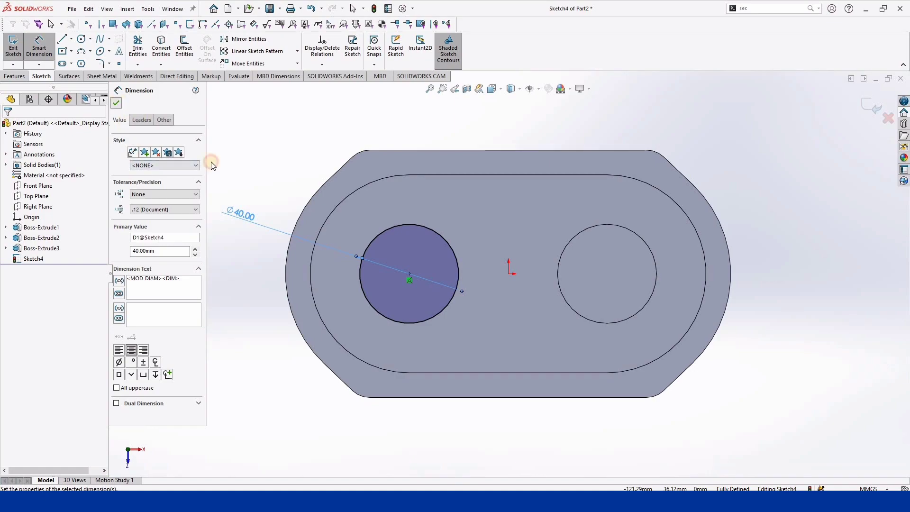
pyautogui.press('Escape')
pyautogui.press('f')
# - Extrude the left circle 70 mm into a tall cylinder
pyautogui.click(14, 77)
pyautogui.click(17, 47)
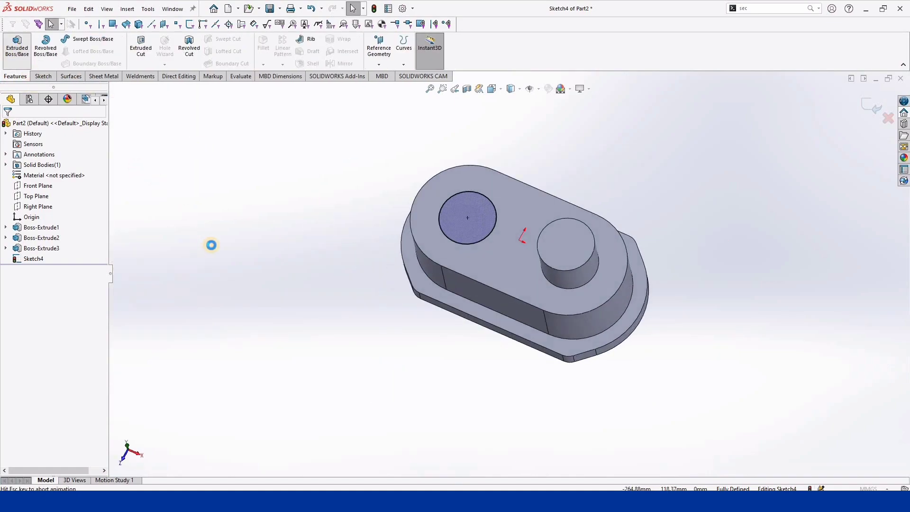
pyautogui.write('70')
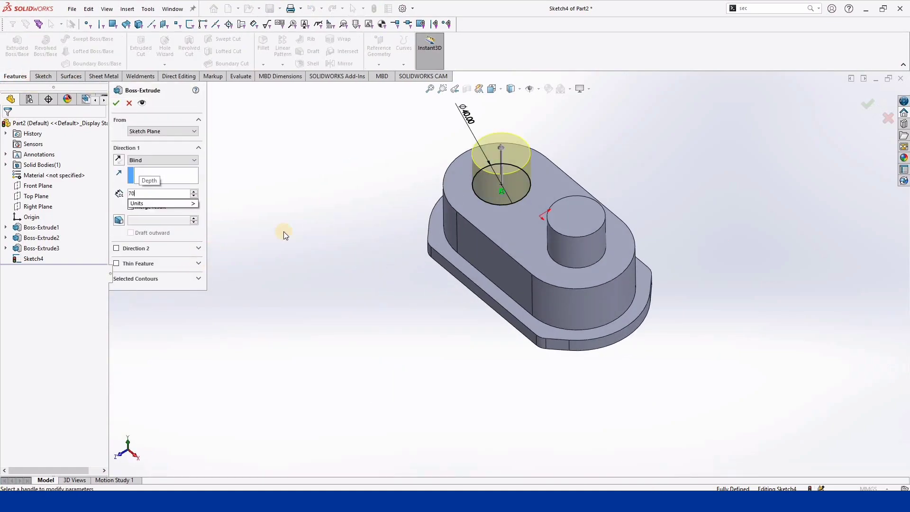
pyautogui.press('Return')
pyautogui.click(115, 105)
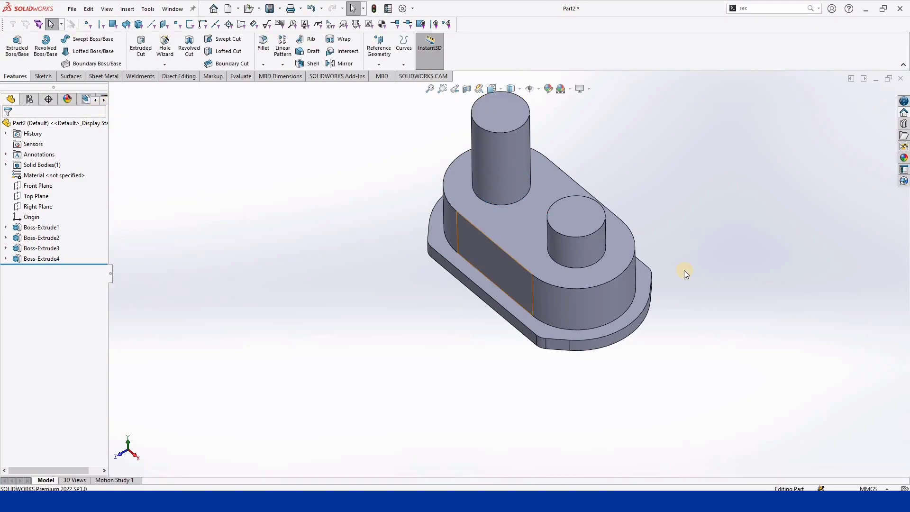
pyautogui.moveTo(687, 270); pyautogui.dragTo(548, 244, button='middle')
# - Shell the part, removing the base's underside face
pyautogui.click(310, 63)
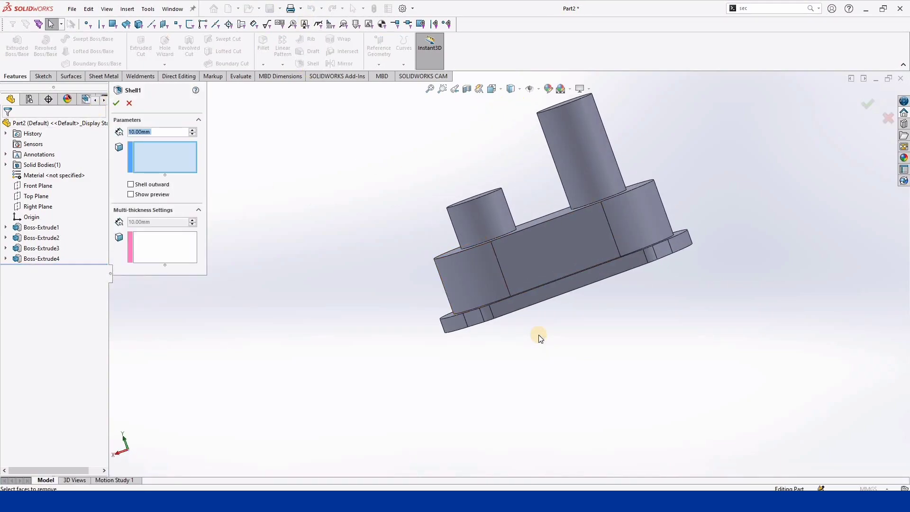
pyautogui.moveTo(538, 335); pyautogui.dragTo(518, 260, button='middle')
pyautogui.click(517, 259)
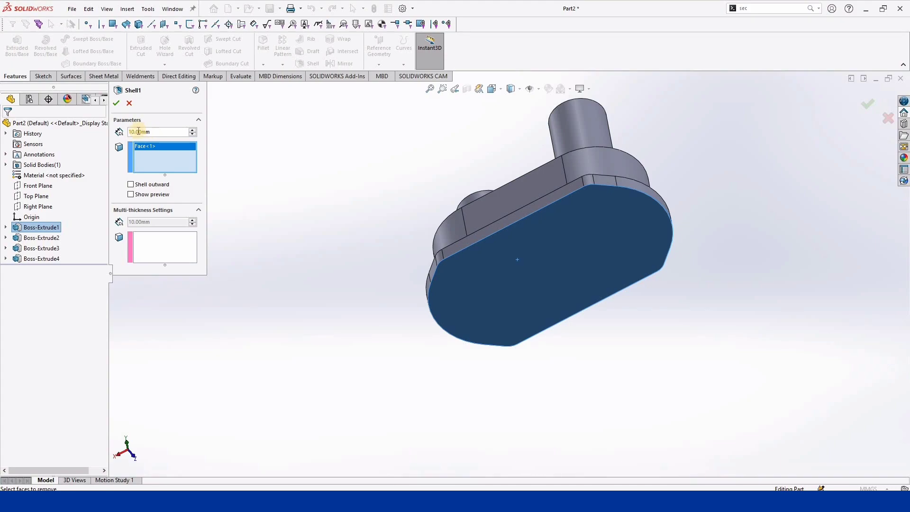
pyautogui.click(114, 102)
pyautogui.moveTo(282, 238); pyautogui.dragTo(590, 193, button='middle')
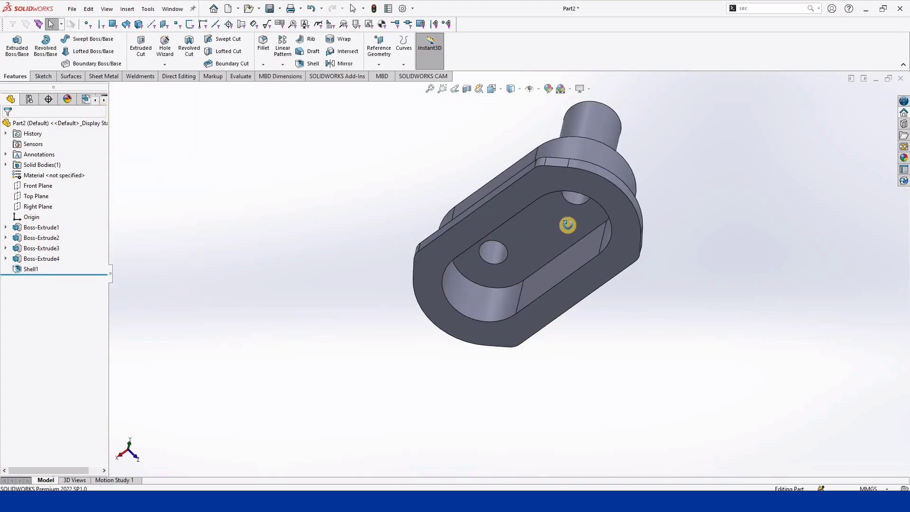
pyautogui.moveTo(559, 163); pyautogui.dragTo(520, 134, button='middle')
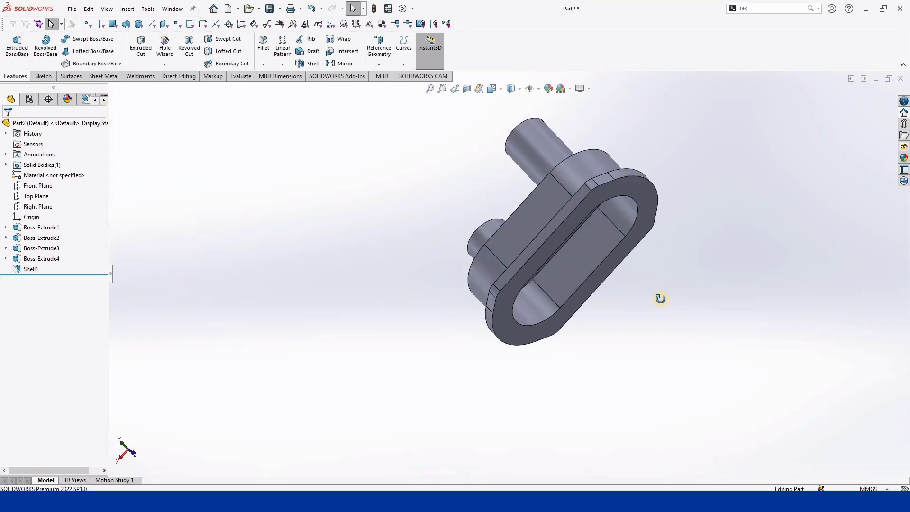
# - Sketch on the tall cylinder's top and convert its circular edge
pyautogui.click(520, 134)
pyautogui.click(561, 106)
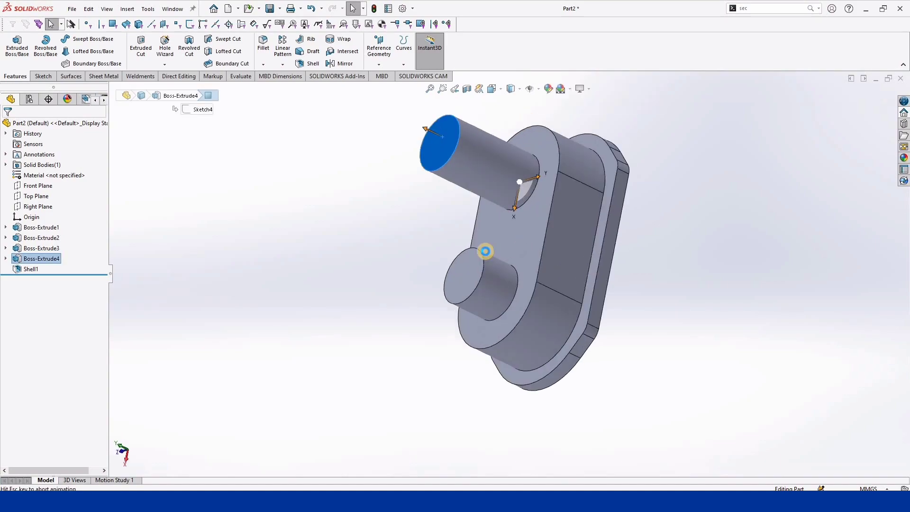
pyautogui.click(164, 50)
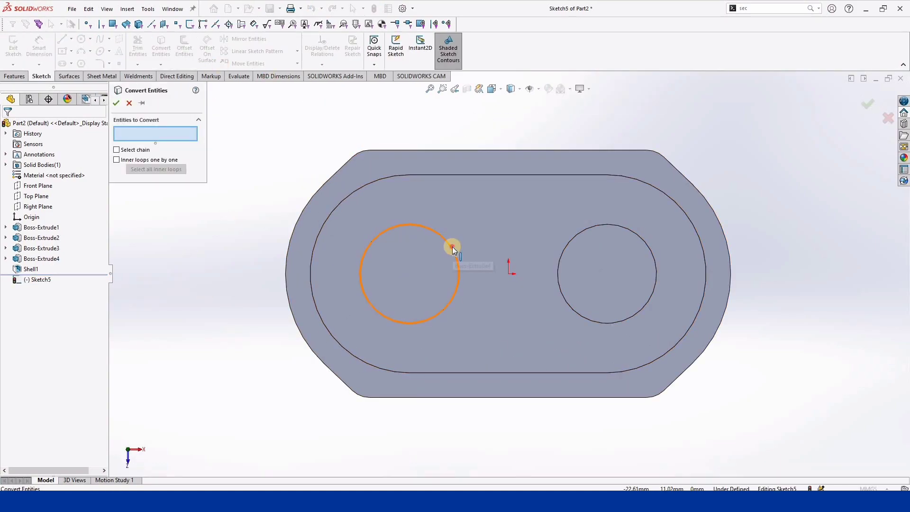
pyautogui.click(452, 246)
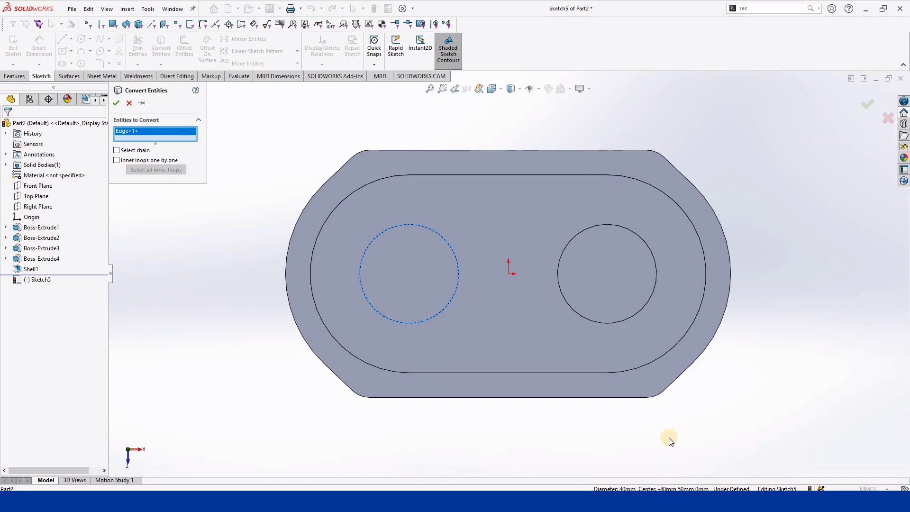
pyautogui.click(116, 103)
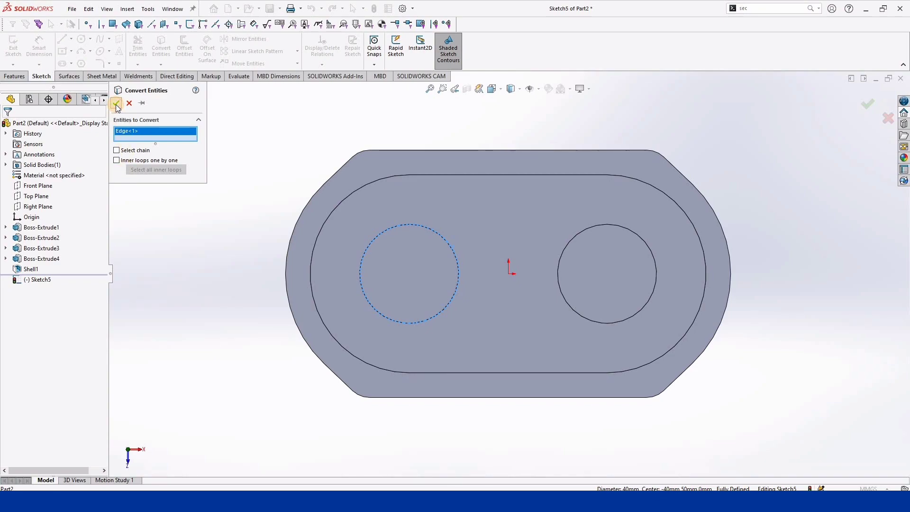
# - Cut-extrude the converted circle 10 mm blind into the tall boss
pyautogui.click(261, 221)
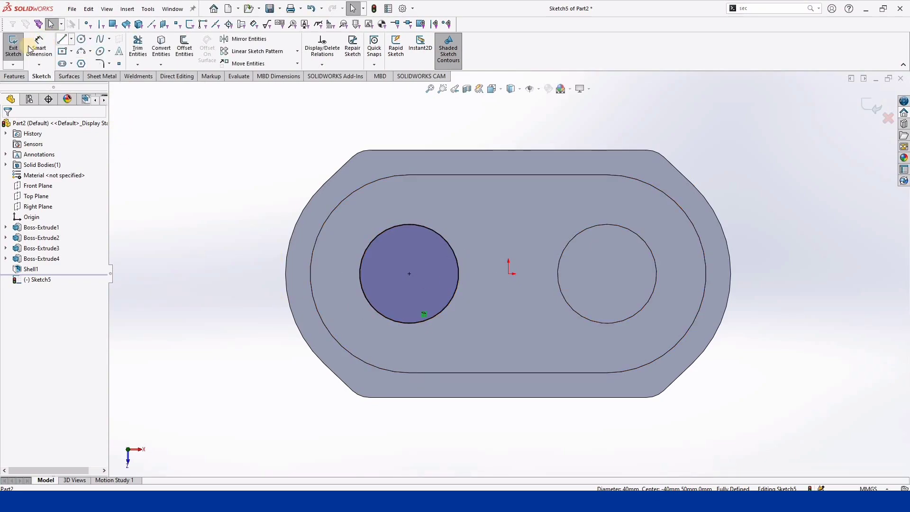
pyautogui.click(15, 76)
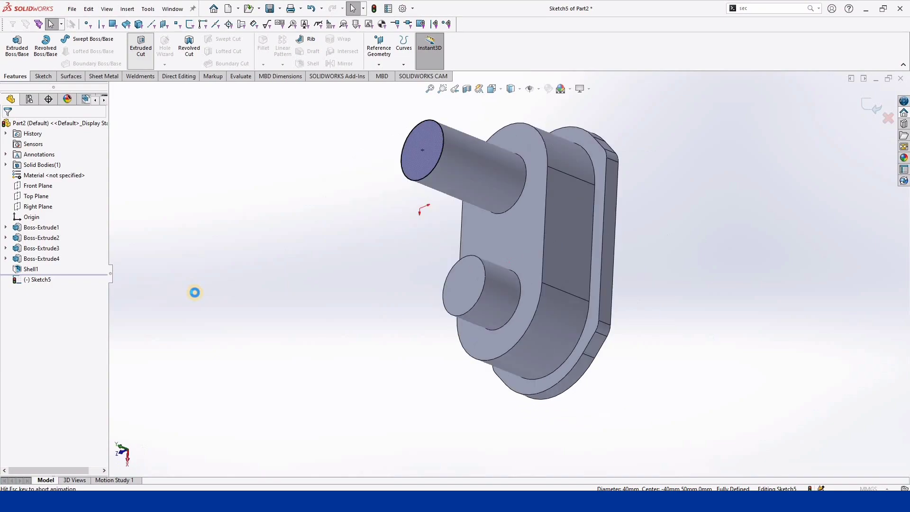
pyautogui.write('10')
pyautogui.press('Return')
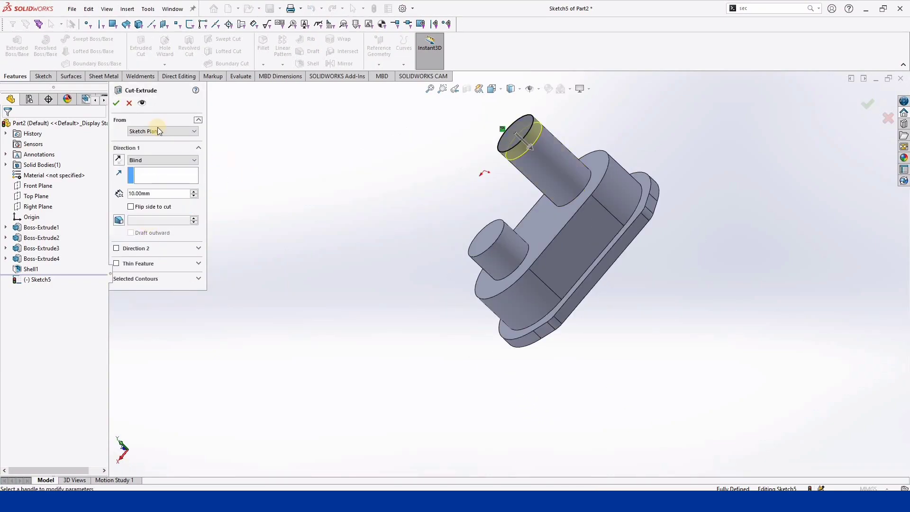
pyautogui.moveTo(524, 158)
pyautogui.mouseDown(button='middle')
pyautogui.moveTo(555, 218)
pyautogui.moveTo(541, 280)
pyautogui.moveTo(578, 137)
pyautogui.mouseUp(button='middle')
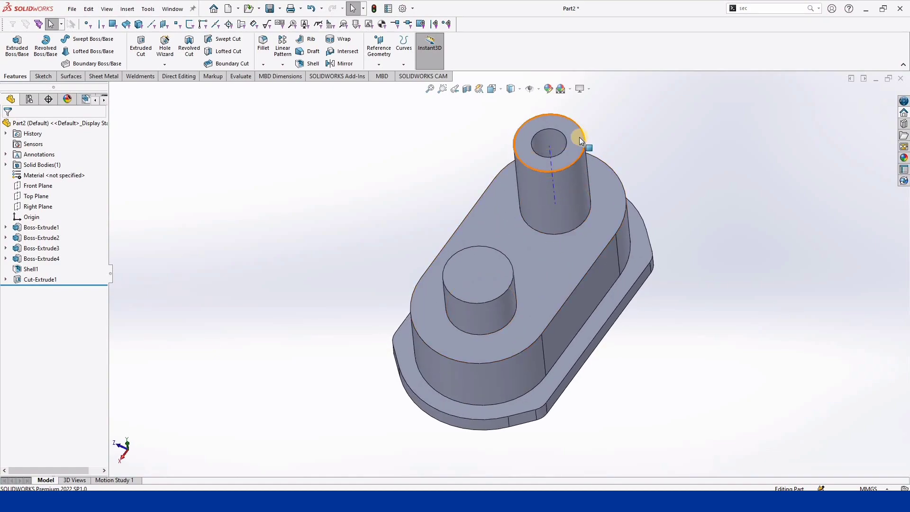
pyautogui.click(579, 138)
# - Sketch a centre rectangle on the tall boss top, dimensioned 75 × 75 mm
pyautogui.click(622, 109)
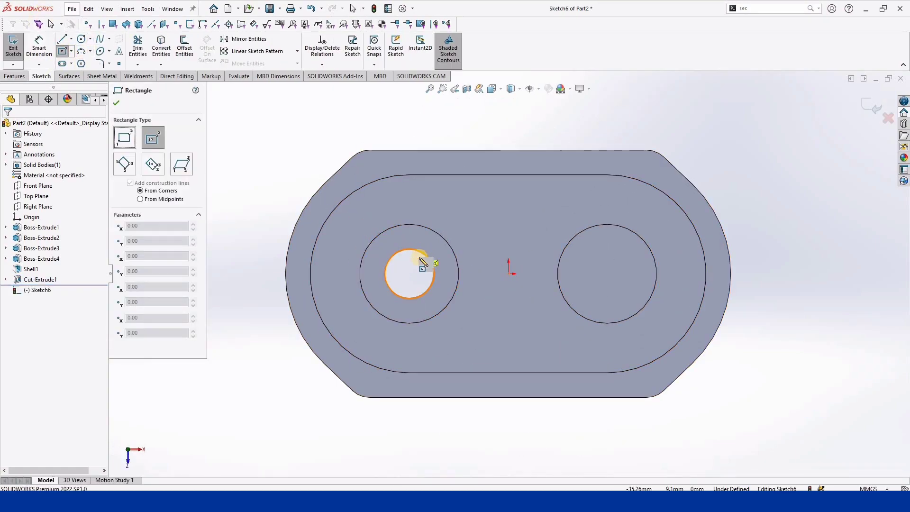
pyautogui.click(409, 274)
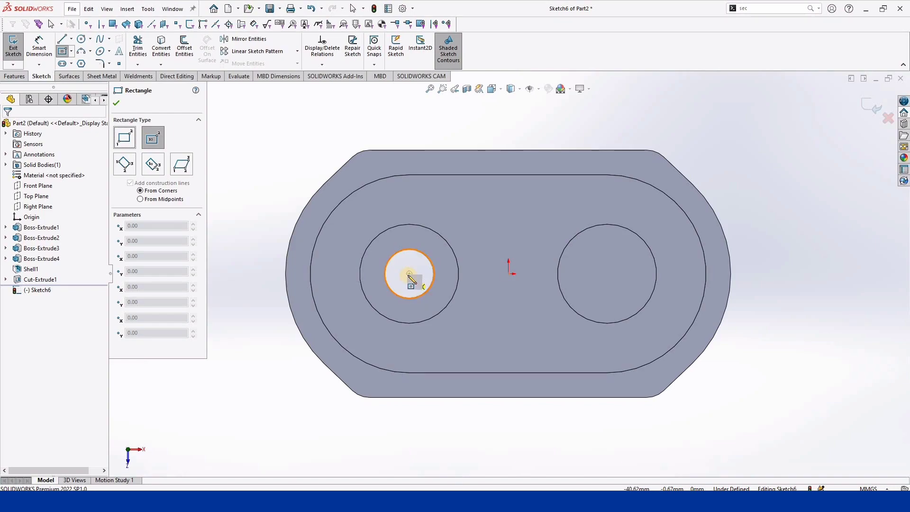
pyautogui.click(480, 211)
pyautogui.click(37, 57)
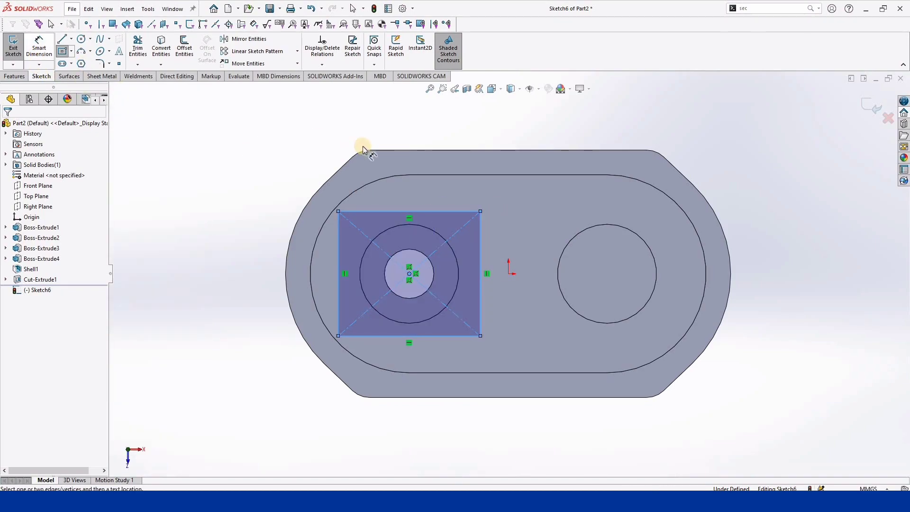
pyautogui.click(382, 211)
pyautogui.click(408, 133)
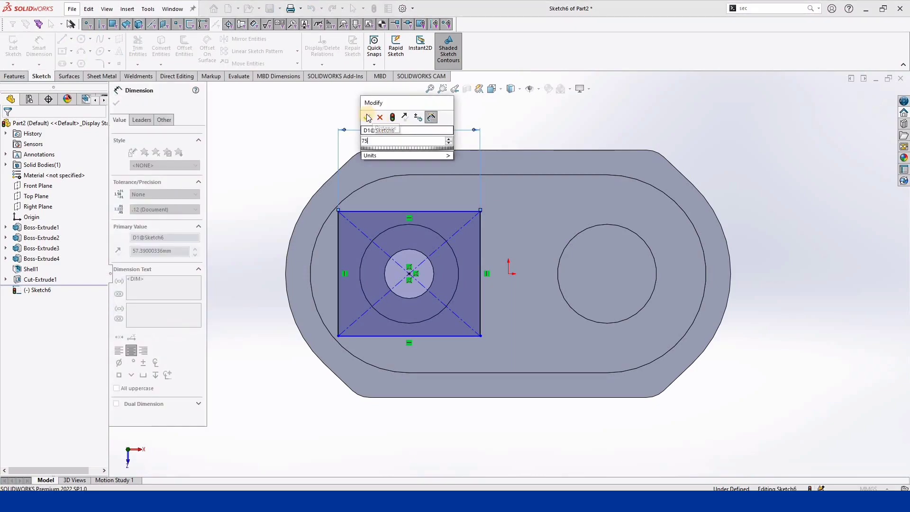
pyautogui.write('75')
pyautogui.press('Return')
pyautogui.click(317, 250)
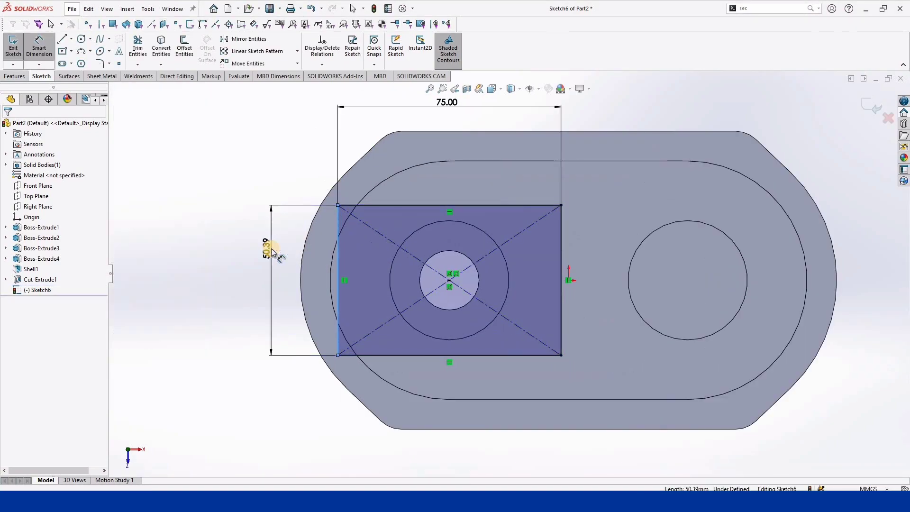
pyautogui.click(271, 249)
pyautogui.write('75')
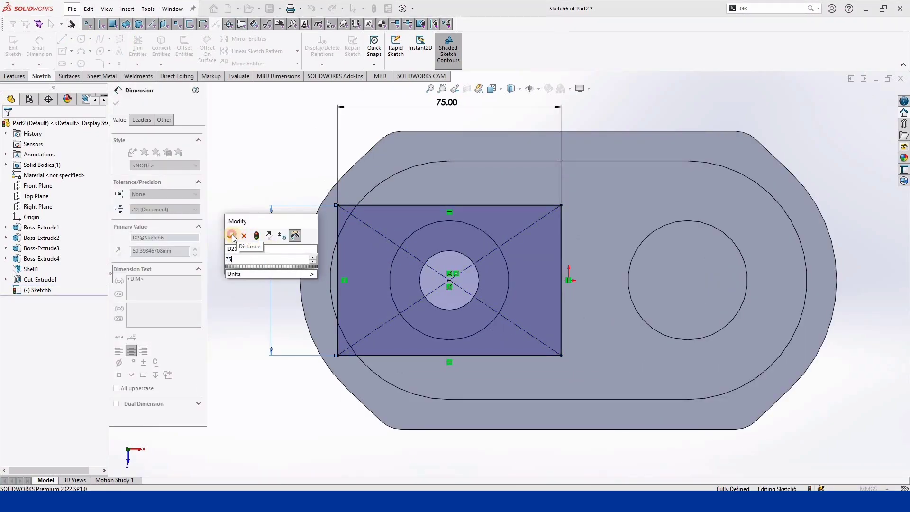
pyautogui.click(232, 236)
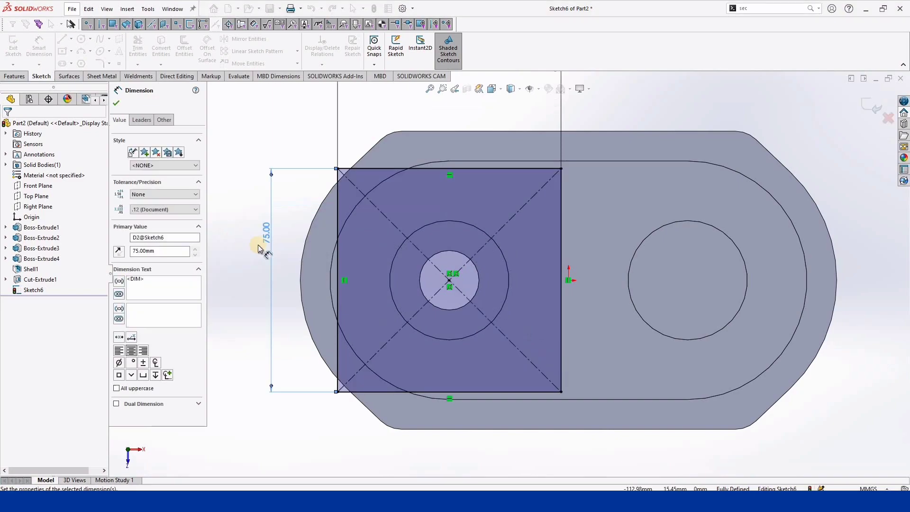
pyautogui.click(116, 106)
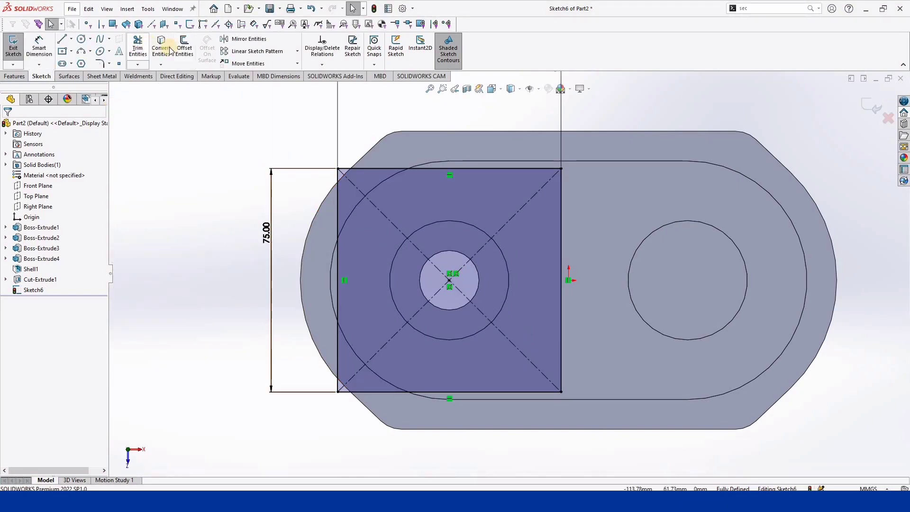
# - Round all four square corners with R12.5 sketch fillets
pyautogui.click(99, 64)
pyautogui.click(338, 169)
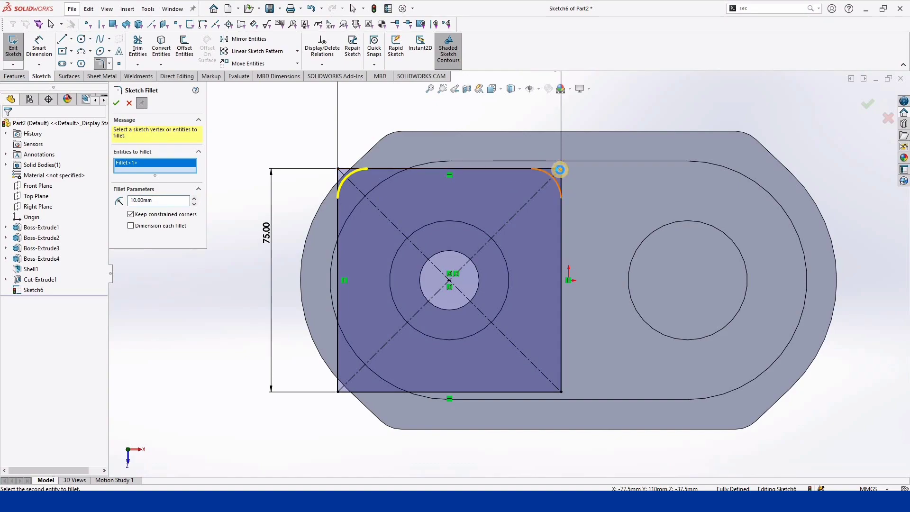
pyautogui.click(560, 169)
pyautogui.click(561, 392)
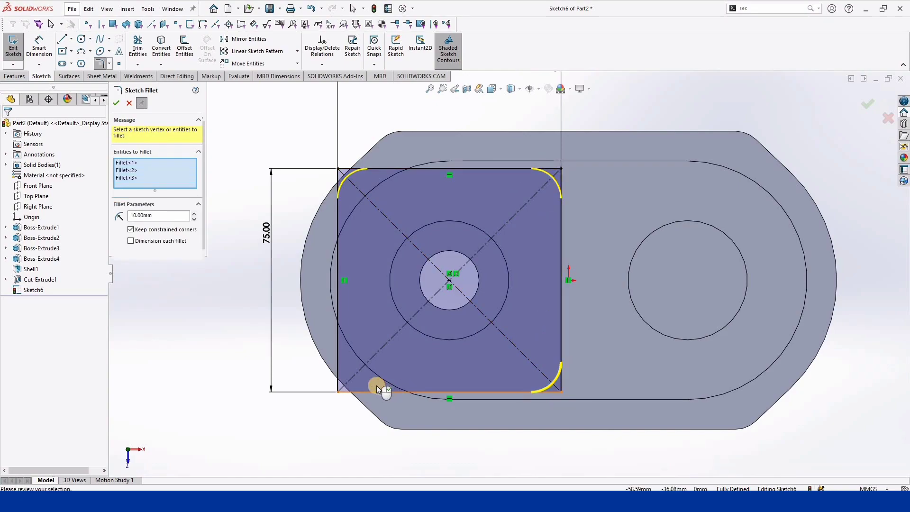
pyautogui.click(338, 391)
pyautogui.write('12')
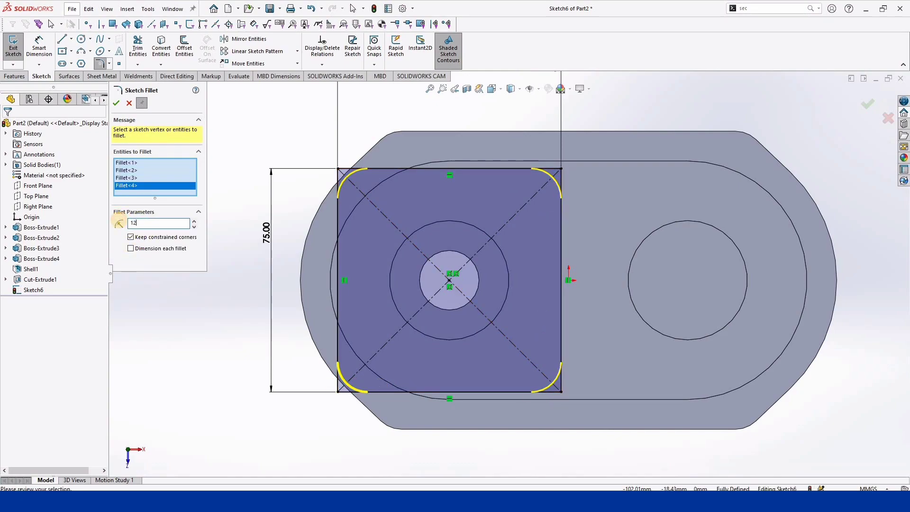
pyautogui.write('.50mm')
pyautogui.click(116, 103)
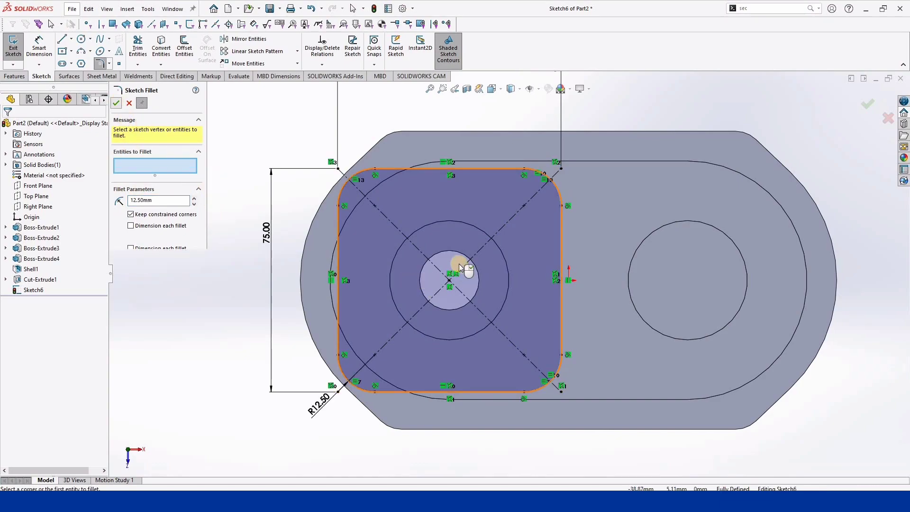
pyautogui.press('Escape')
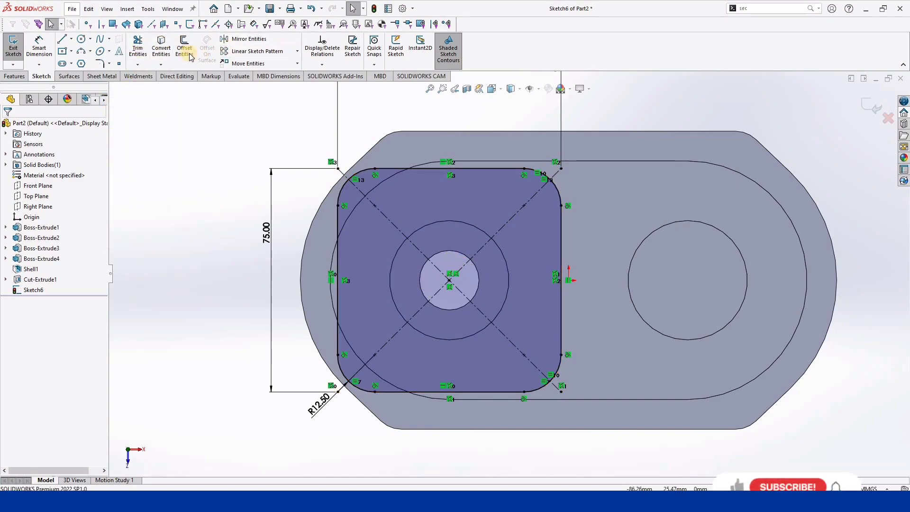
# - Convert the Ø20 hole edge into the sketch and begin extruding it
pyautogui.click(463, 254)
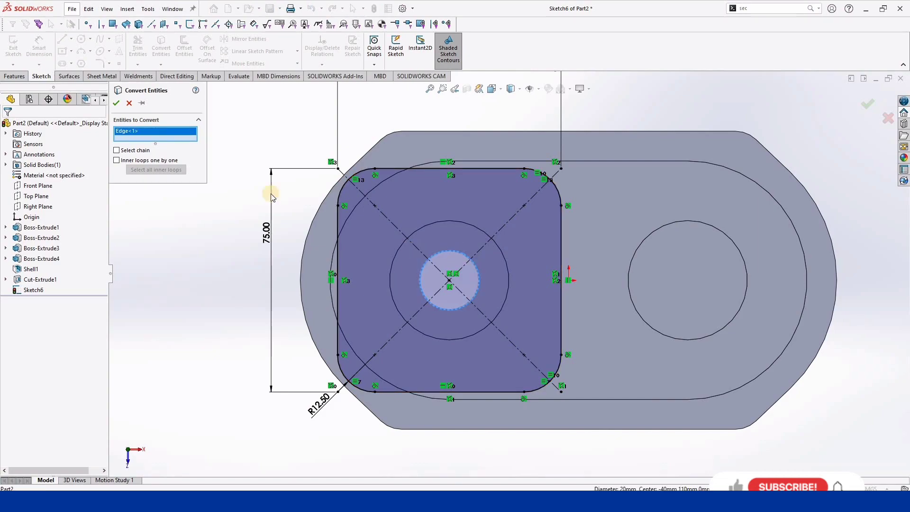
pyautogui.click(121, 102)
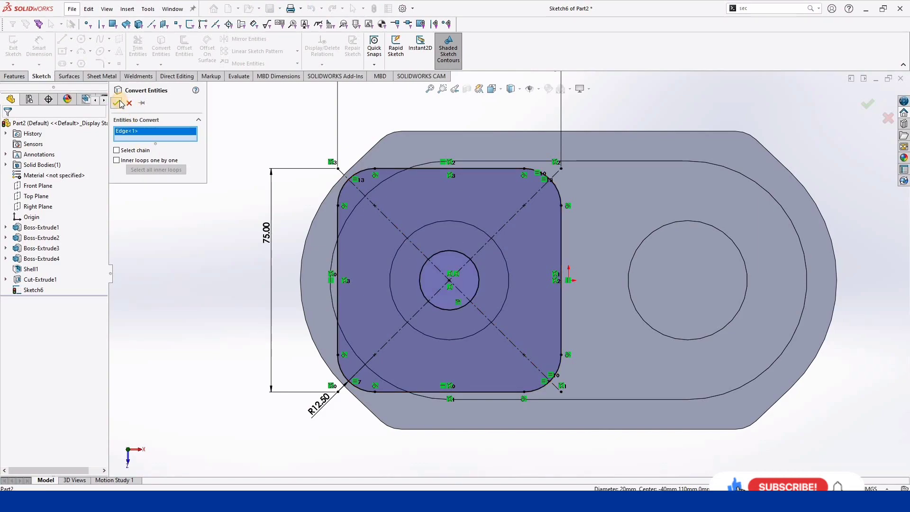
pyautogui.click(14, 77)
pyautogui.click(17, 45)
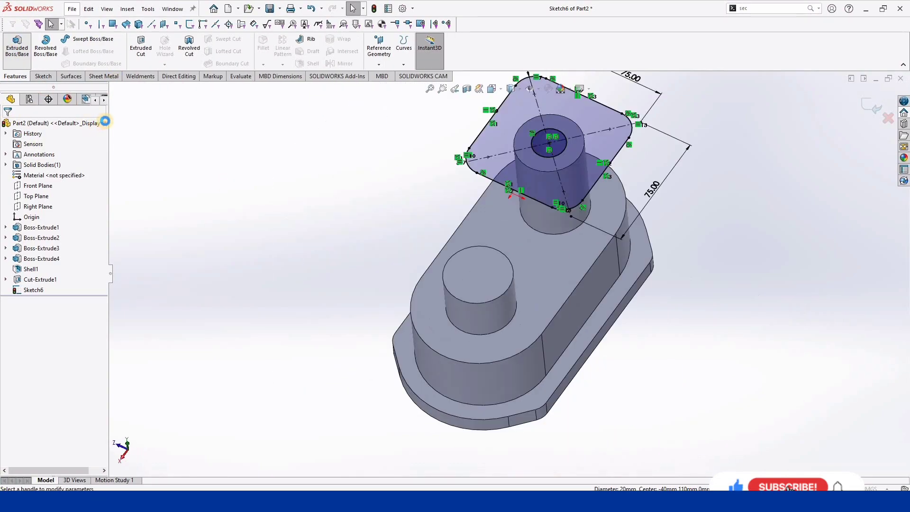
# - Extrude the rounded square 10 mm from a 5 mm start offset, flipping both directions
pyautogui.click(161, 132)
pyautogui.click(147, 157)
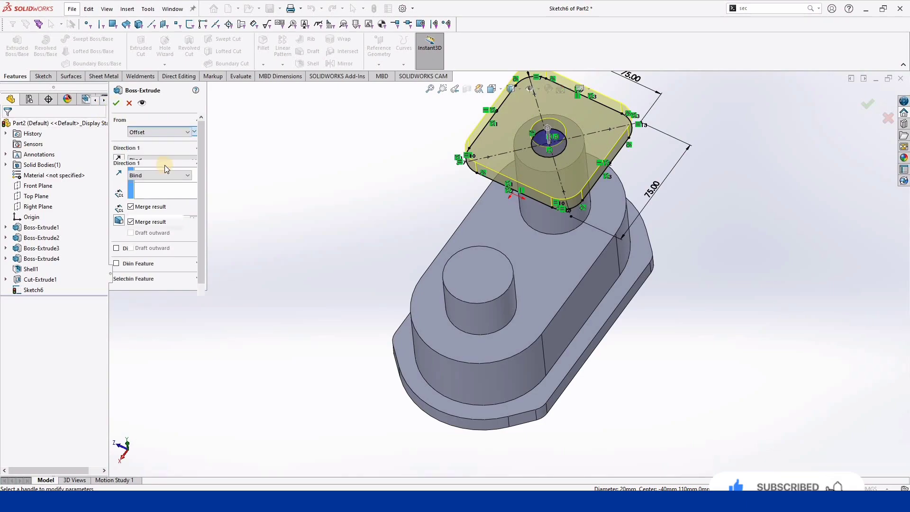
pyautogui.doubleClick(149, 145)
pyautogui.write('5')
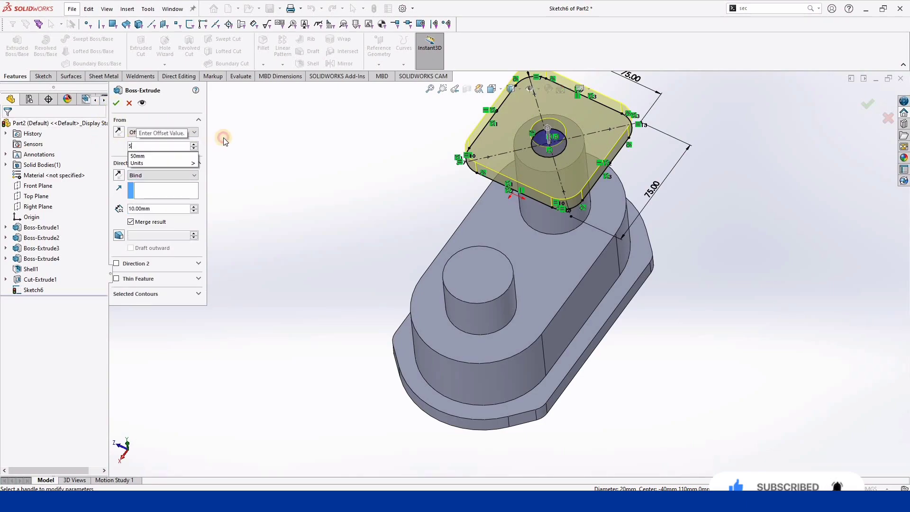
pyautogui.press('Return')
pyautogui.click(122, 175)
pyautogui.moveTo(295, 173)
pyautogui.mouseDown(button='middle')
pyautogui.moveTo(407, 154)
pyautogui.moveTo(396, 167)
pyautogui.moveTo(409, 142)
pyautogui.moveTo(325, 145)
pyautogui.moveTo(465, 266)
pyautogui.moveTo(430, 300)
pyautogui.moveTo(520, 207)
pyautogui.moveTo(526, 136)
pyautogui.moveTo(543, 240)
pyautogui.moveTo(532, 278)
pyautogui.moveTo(570, 329)
pyautogui.moveTo(524, 305)
pyautogui.moveTo(504, 315)
pyautogui.mouseUp(button='middle')
pyautogui.click(117, 131)
pyautogui.scroll(-2, 511, 313)
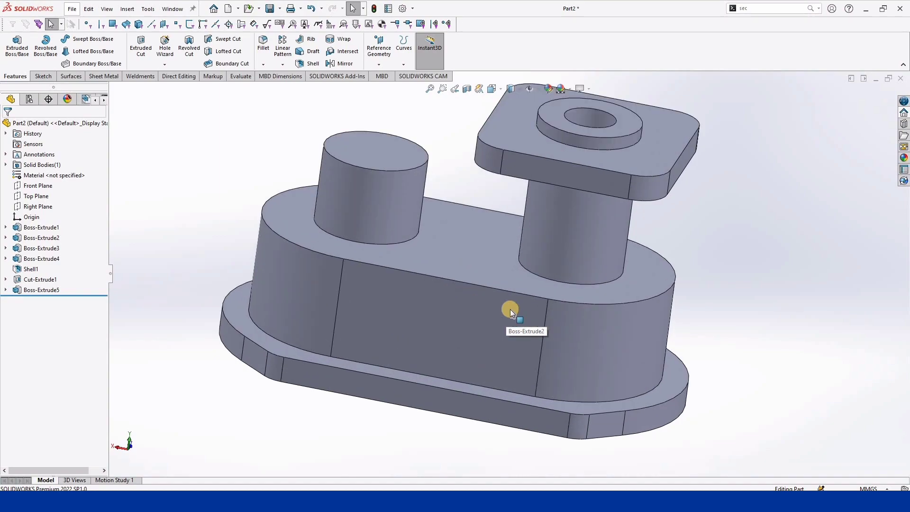
# - Start a sketch on the flange top face and draw a centre rectangle
pyautogui.click(661, 135)
pyautogui.click(703, 107)
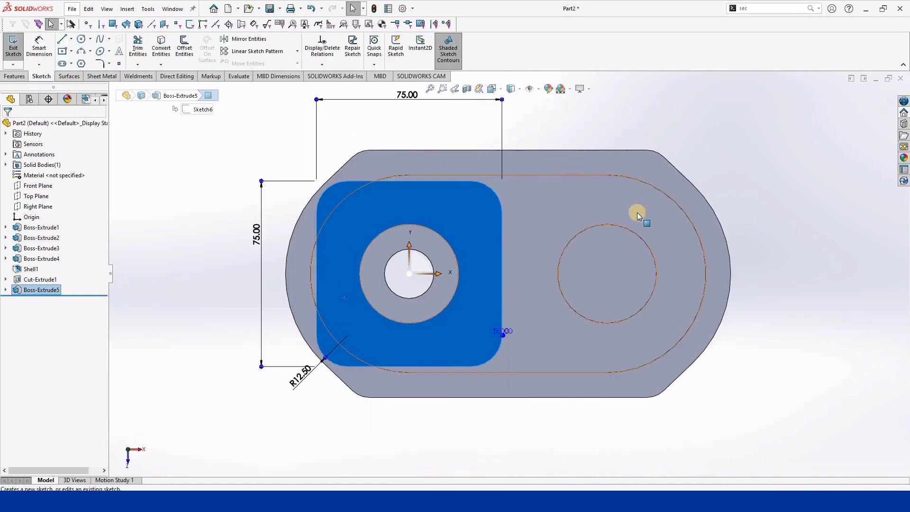
pyautogui.click(62, 51)
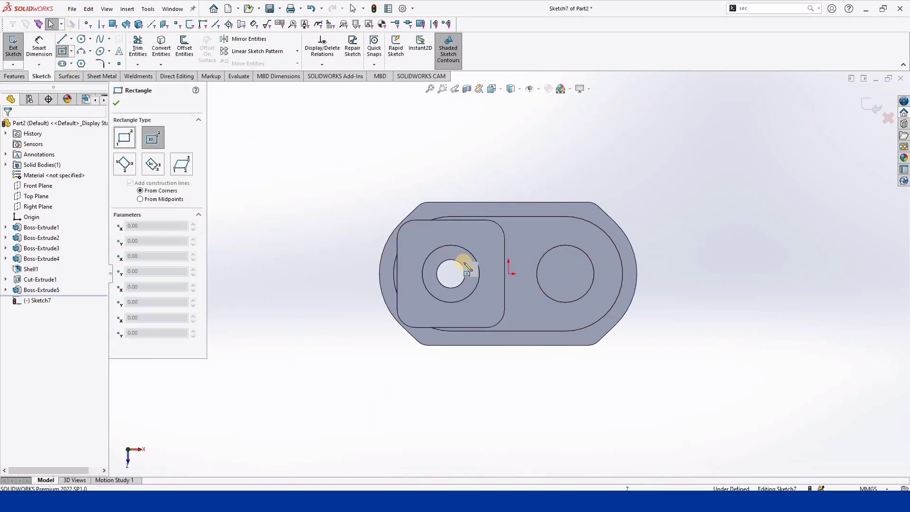
pyautogui.click(450, 274)
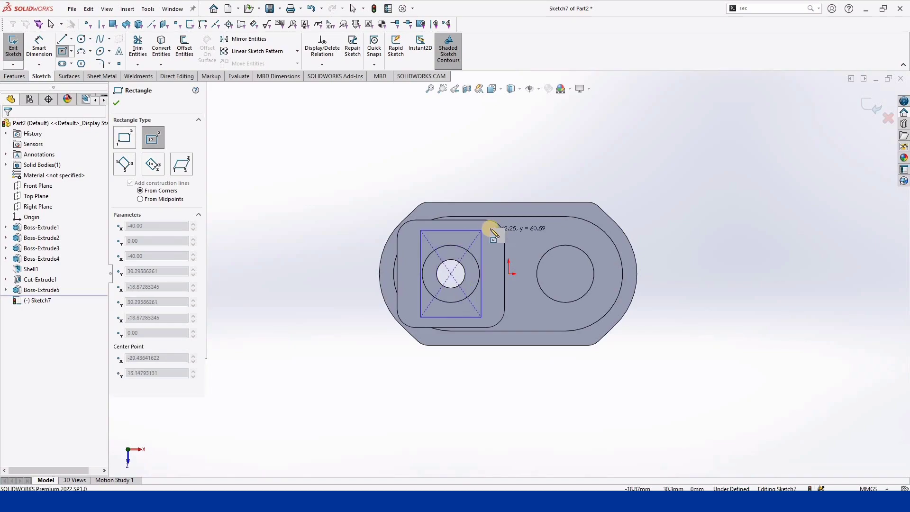
pyautogui.click(494, 232)
pyautogui.click(118, 103)
# - Dimension the rectangle as a 50 × 50 square and convert it to construction geometry
pyautogui.click(39, 45)
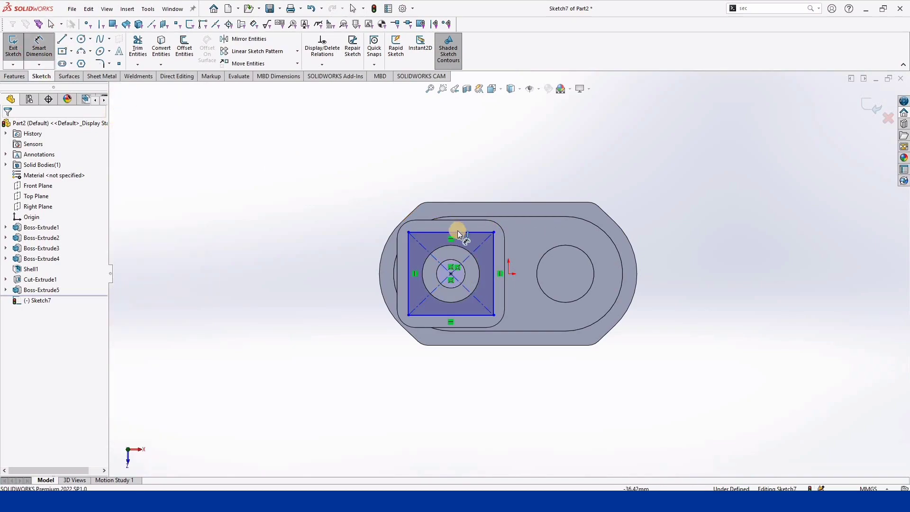
pyautogui.click(457, 232)
pyautogui.click(458, 172)
pyautogui.press('Return')
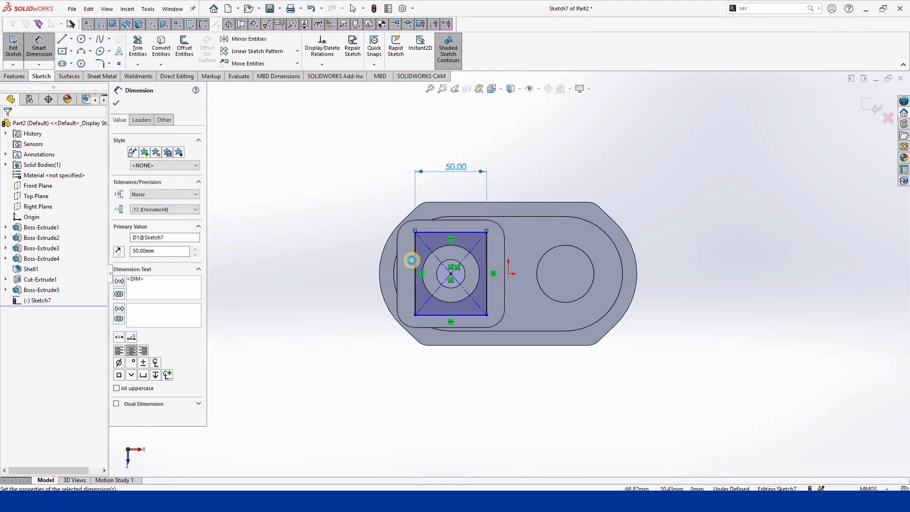
pyautogui.click(414, 265)
pyautogui.click(341, 263)
pyautogui.write('50')
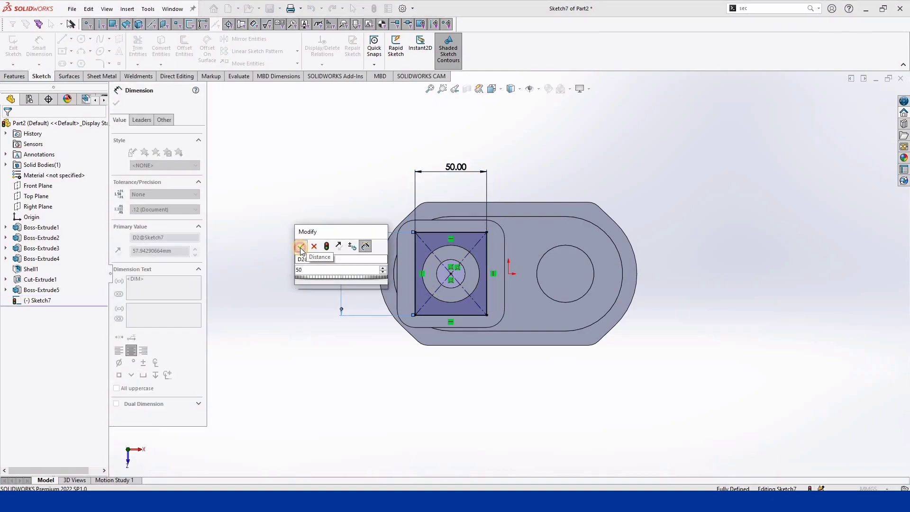
pyautogui.click(301, 247)
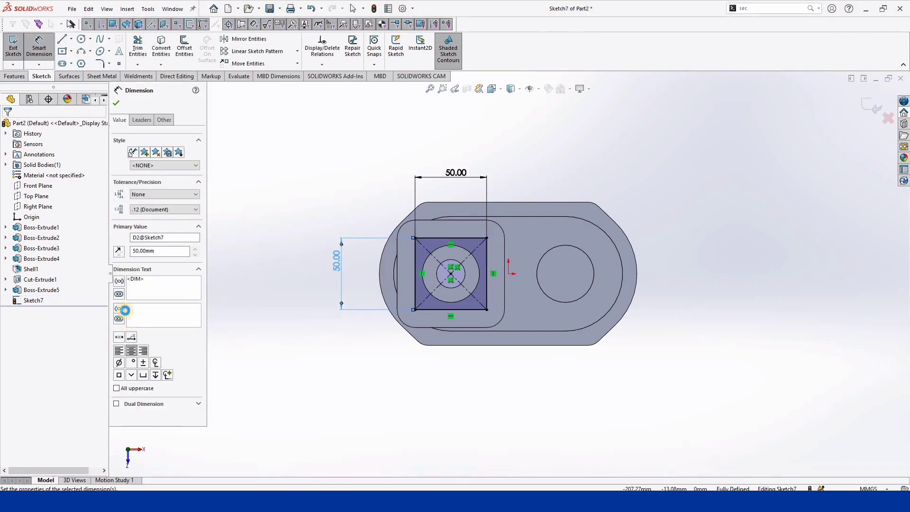
pyautogui.click(117, 103)
pyautogui.click(428, 243)
pyautogui.click(131, 302)
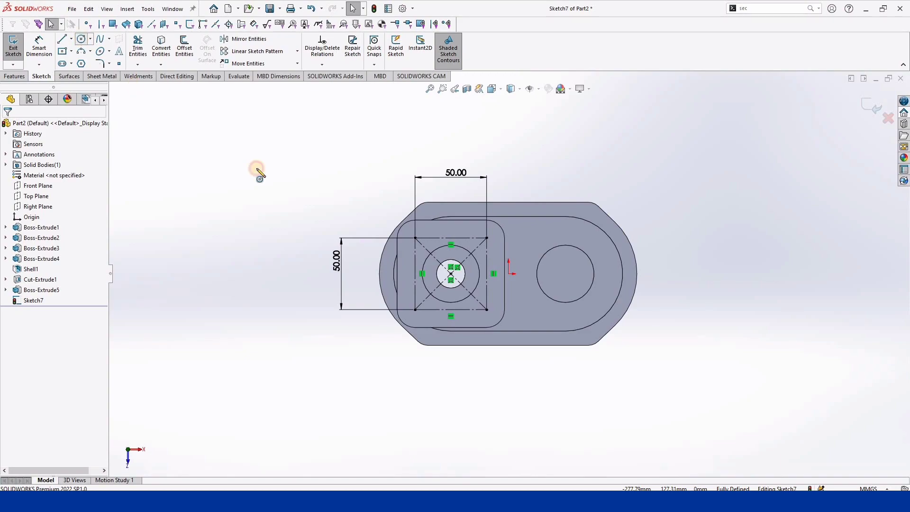
# - Draw four circles on the square's corners and make them Equal
pyautogui.moveTo(415, 238); pyautogui.dragTo(425, 237)
pyautogui.moveTo(487, 238); pyautogui.dragTo(495, 235)
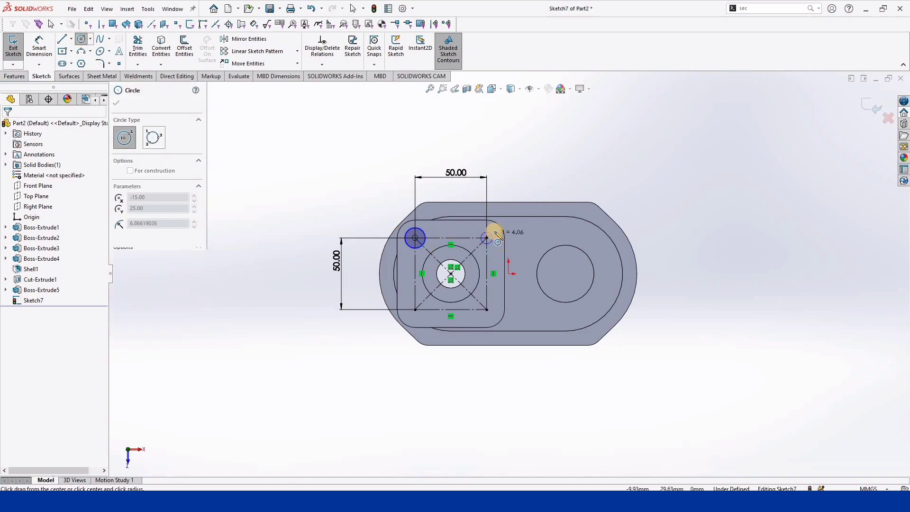
pyautogui.moveTo(486, 309); pyautogui.dragTo(497, 309)
pyautogui.moveTo(415, 309); pyautogui.dragTo(425, 306)
pyautogui.press('Escape')
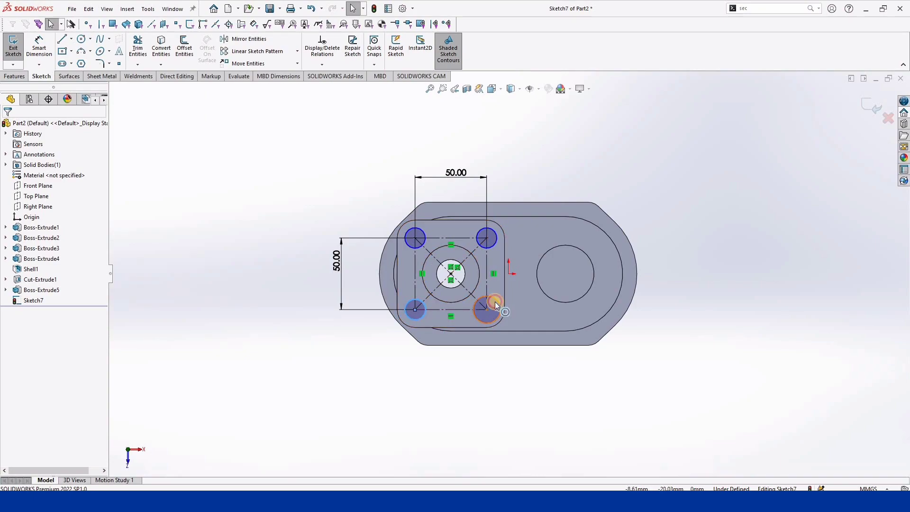
pyautogui.keyDown('ctrl'); pyautogui.click(495, 302); pyautogui.keyUp('ctrl')
pyautogui.keyDown('ctrl'); pyautogui.click(410, 235); pyautogui.keyUp('ctrl')
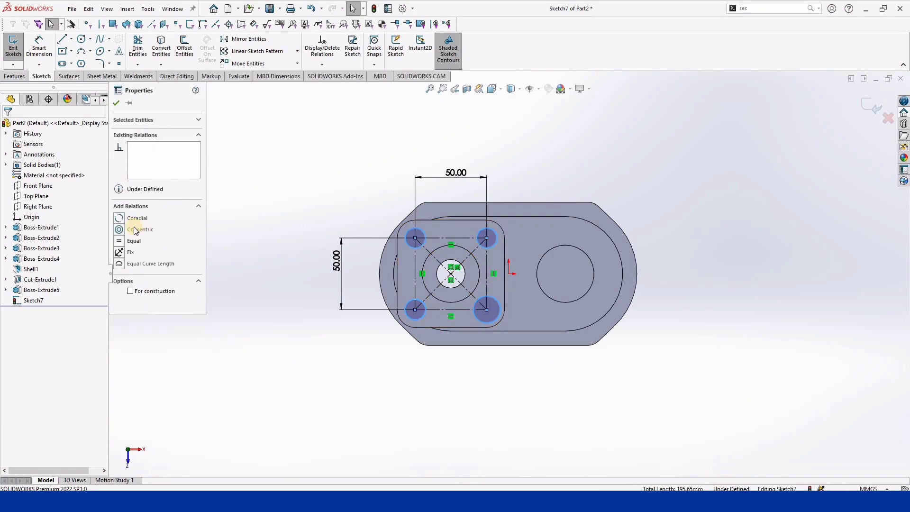
pyautogui.click(116, 103)
# - Dimension one corner circle at Ø10 and exit the sketch
pyautogui.click(39, 47)
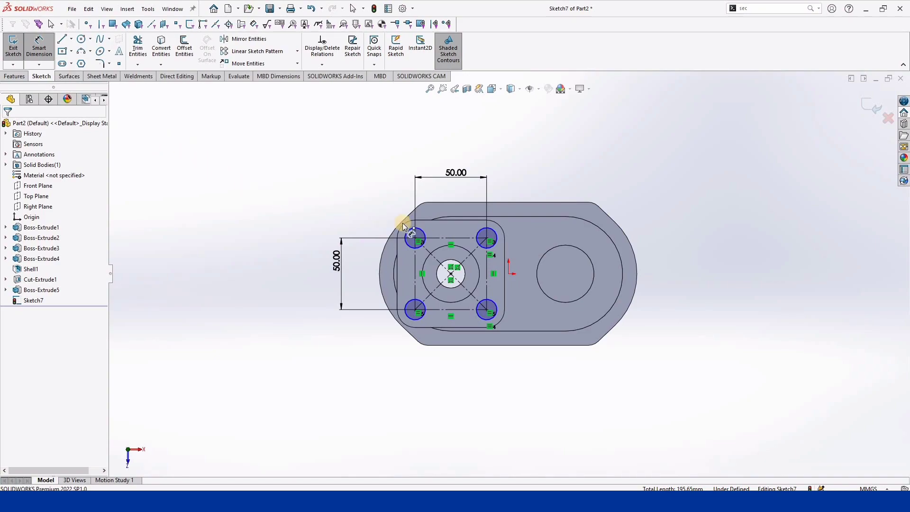
pyautogui.click(390, 214)
pyautogui.click(328, 193)
pyautogui.write('10')
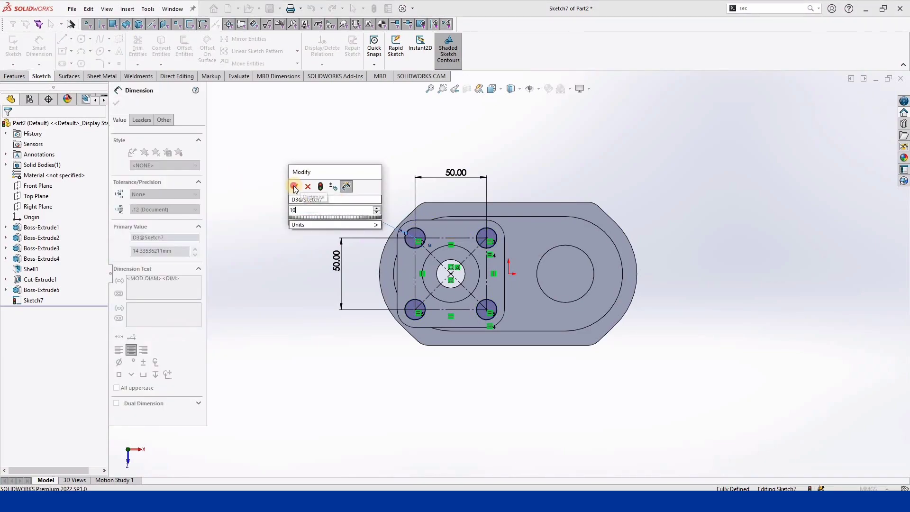
pyautogui.press('Return')
pyautogui.click(116, 103)
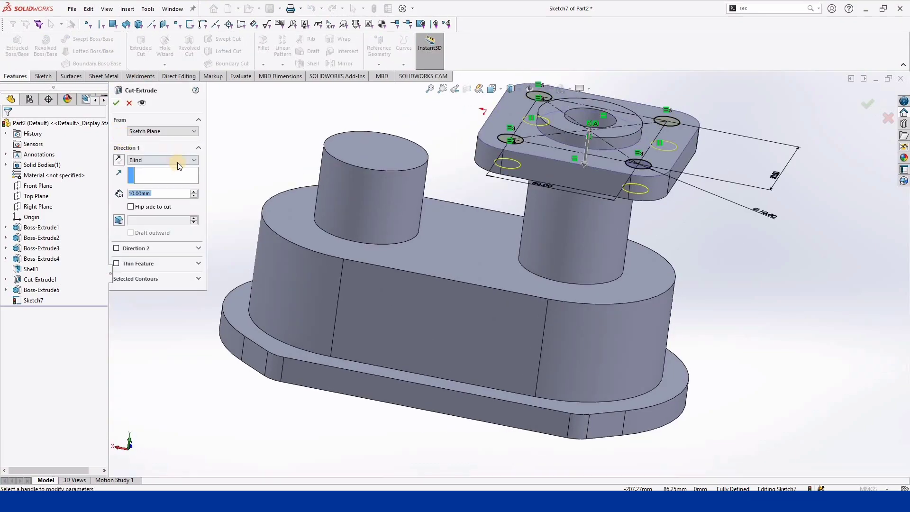
# - Cut-Extrude the four holes Up To Next, then orbit to inspect them
pyautogui.click(175, 160)
pyautogui.click(170, 185)
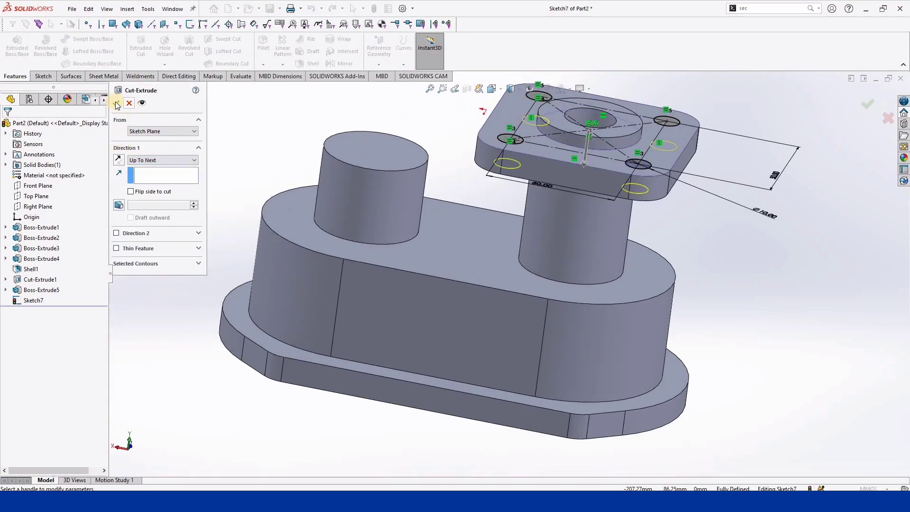
pyautogui.click(116, 103)
pyautogui.moveTo(535, 292)
pyautogui.mouseDown(button='middle')
pyautogui.moveTo(478, 384)
pyautogui.moveTo(617, 303)
pyautogui.mouseUp(button='middle')
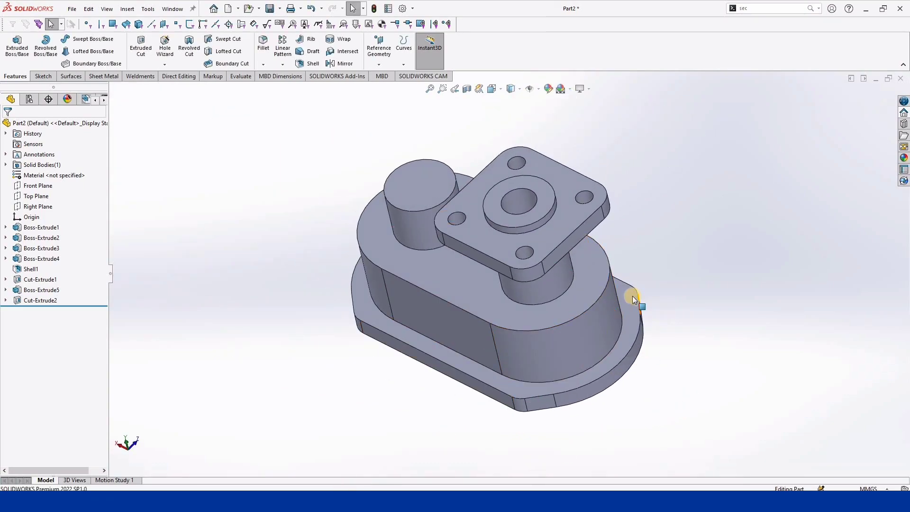
pyautogui.click(633, 296)
# - Start a sketch on the face with an origin-centred rectangle 120 mm wide
pyautogui.click(671, 273)
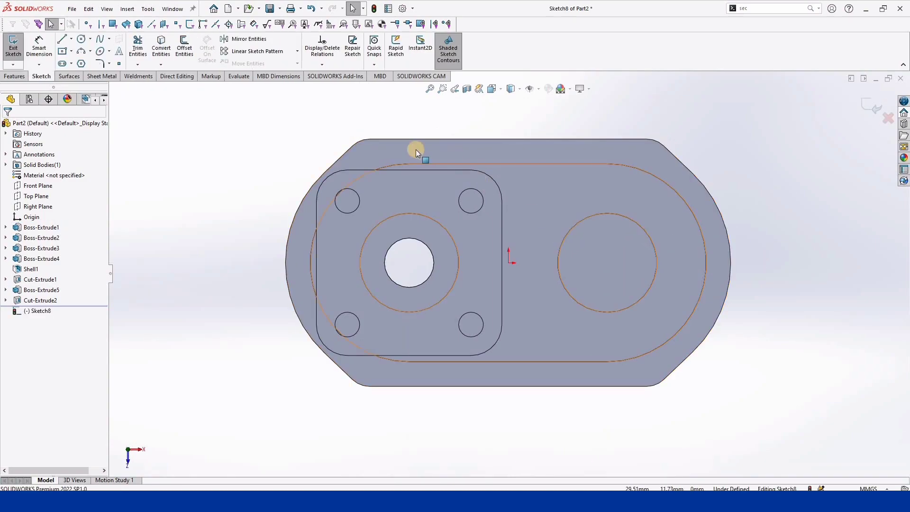
pyautogui.click(62, 51)
pyautogui.click(508, 262)
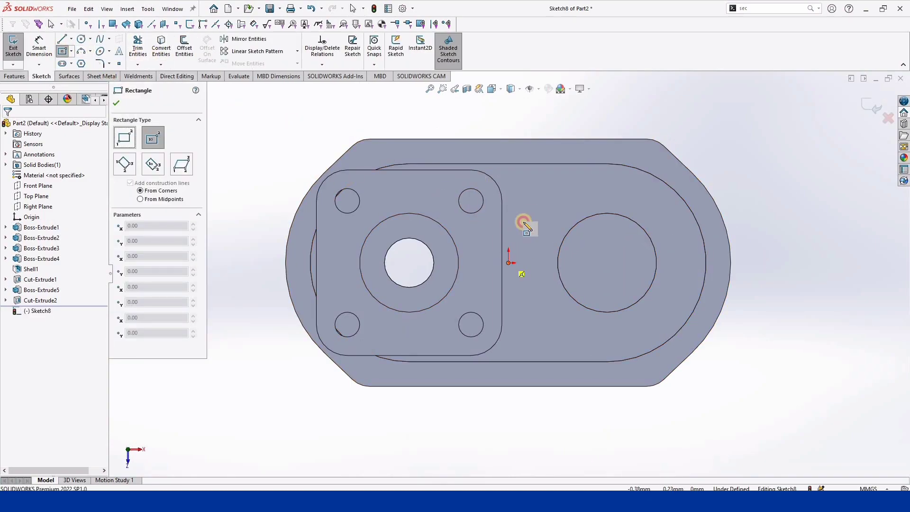
pyautogui.click(592, 155)
pyautogui.press('d')
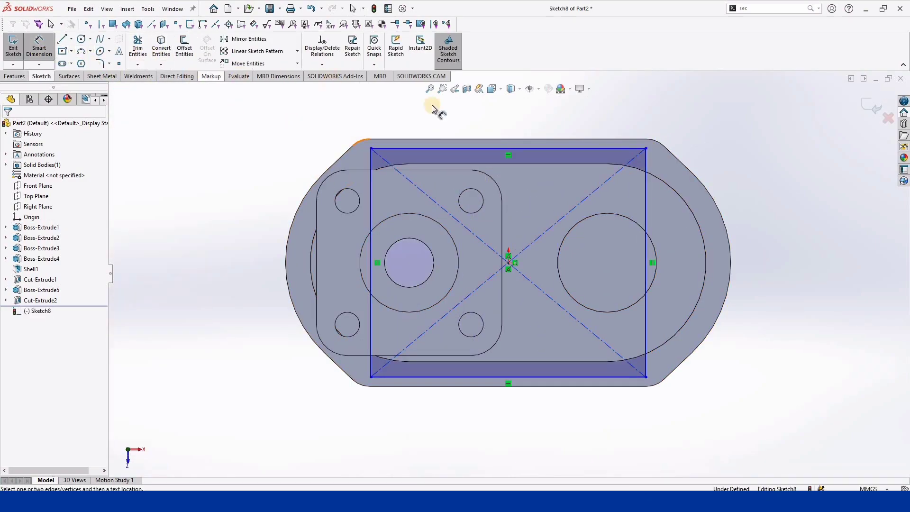
pyautogui.click(519, 124)
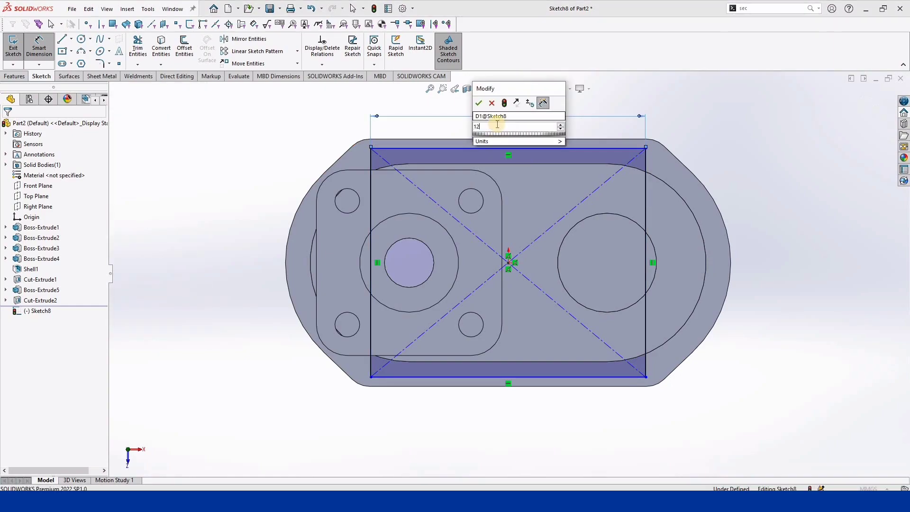
pyautogui.write('120')
pyautogui.press('Return')
# - Set the rectangle height to 100 mm and make it construction geometry
pyautogui.click(356, 217)
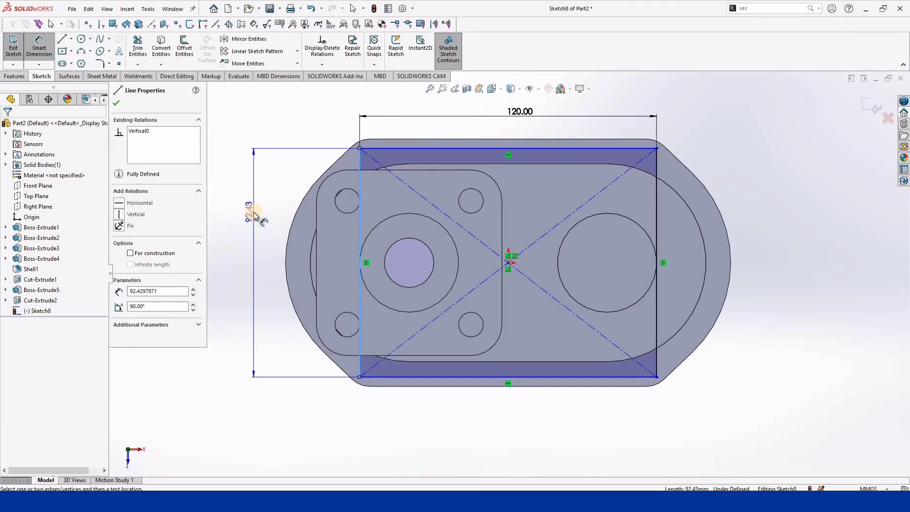
pyautogui.click(254, 215)
pyautogui.write('100')
pyautogui.click(215, 200)
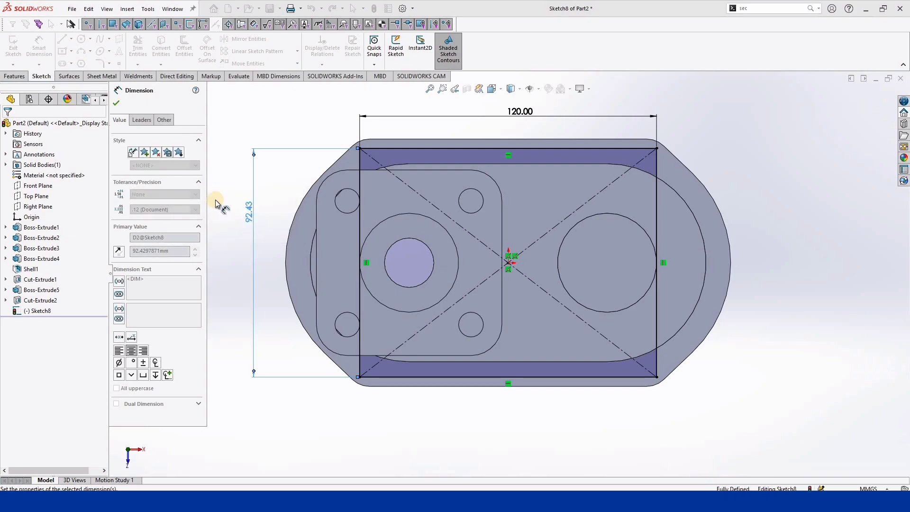
pyautogui.click(116, 103)
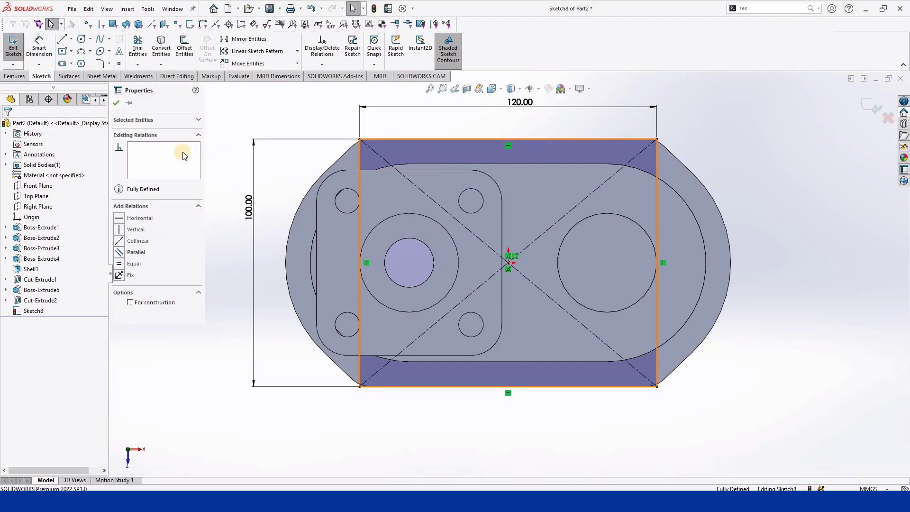
pyautogui.click(130, 302)
pyautogui.click(116, 102)
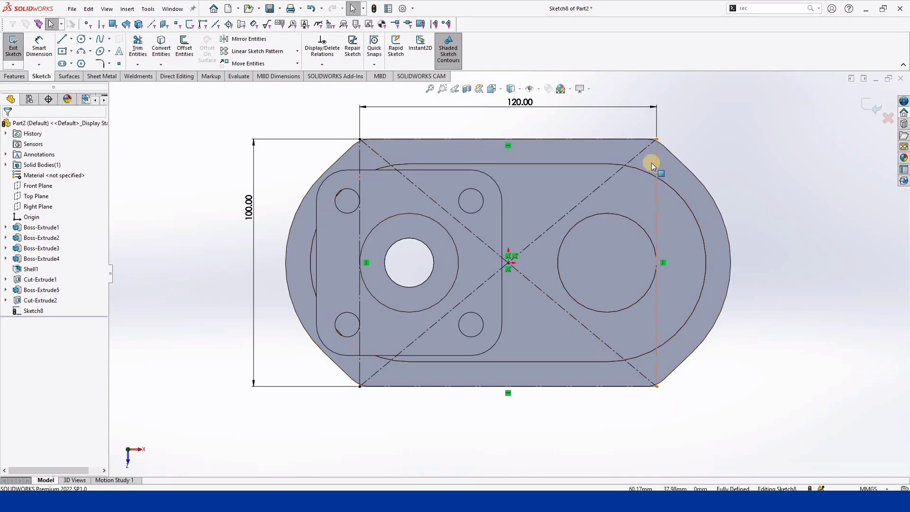
# - Delete the 100 and 120 dimensions, then undo back through the edits
pyautogui.click(244, 222)
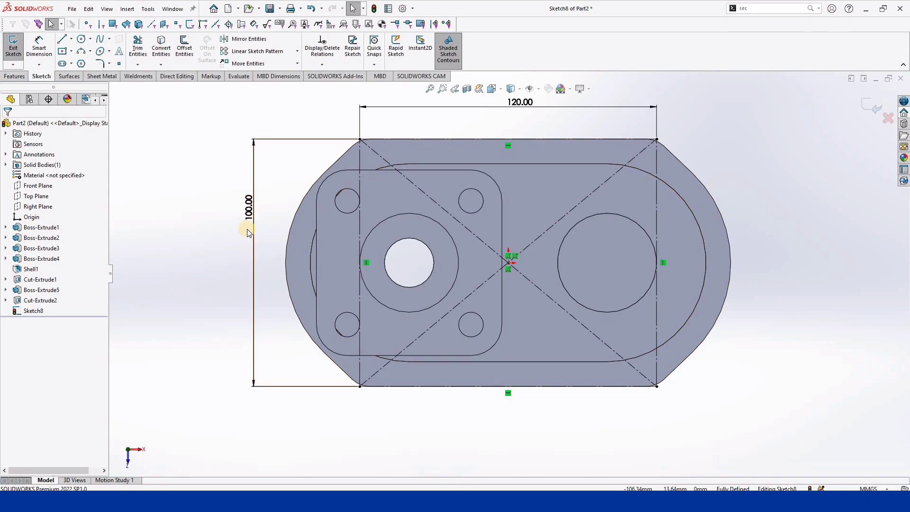
pyautogui.press('Delete')
pyautogui.click(463, 106)
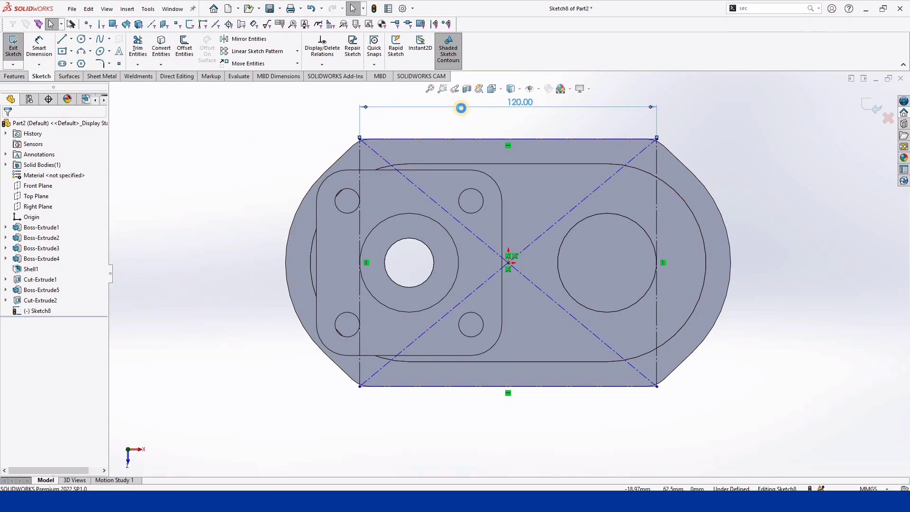
pyautogui.press('Delete')
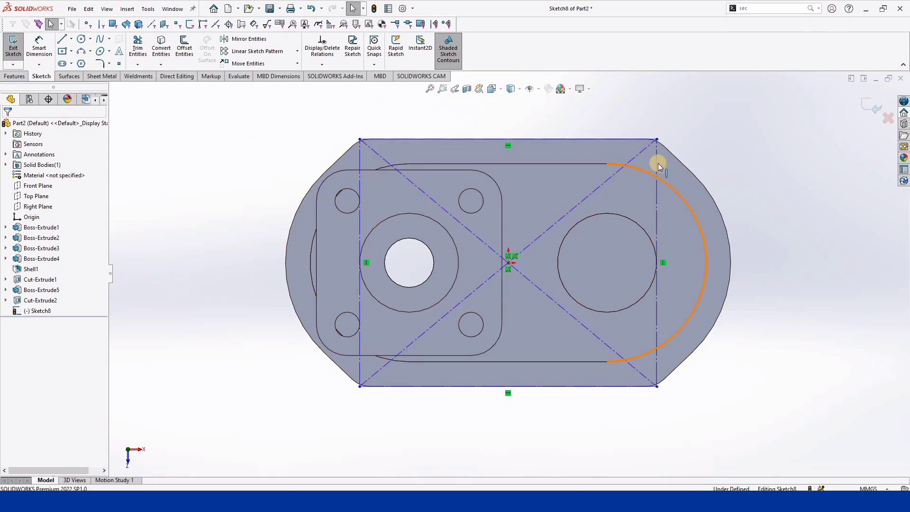
pyautogui.click(435, 139)
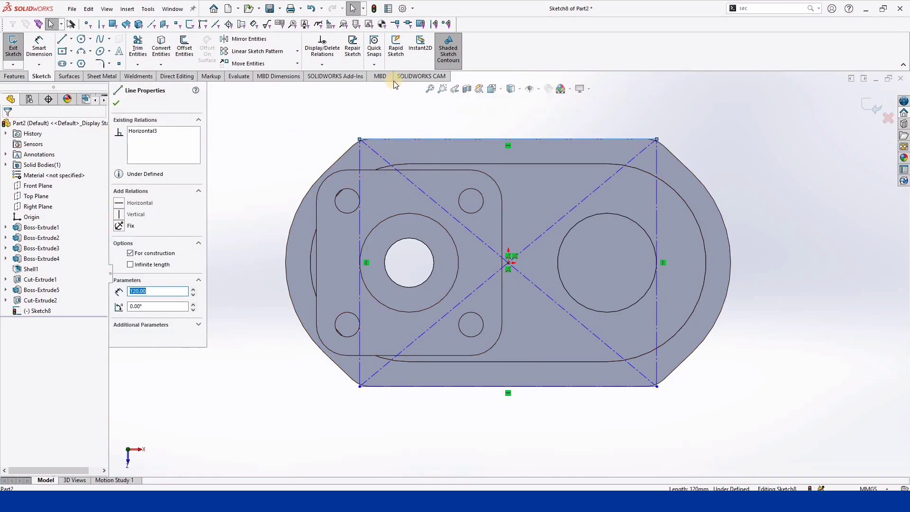
pyautogui.hotkey('ctrl', 'z')
pyautogui.hotkey('ctrl', 'z')
pyautogui.hotkey('ctrl', 'z')
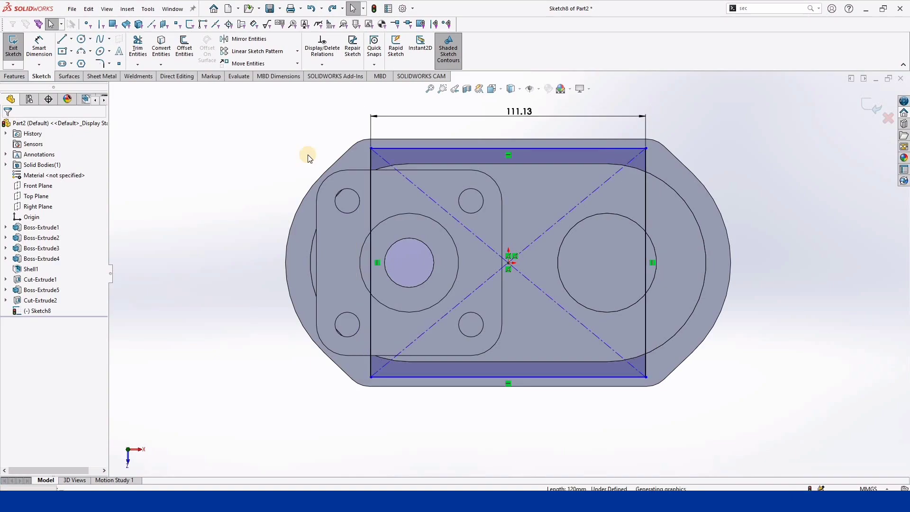
pyautogui.hotkey('ctrl', 'z')
pyautogui.hotkey('ctrl', 'z')
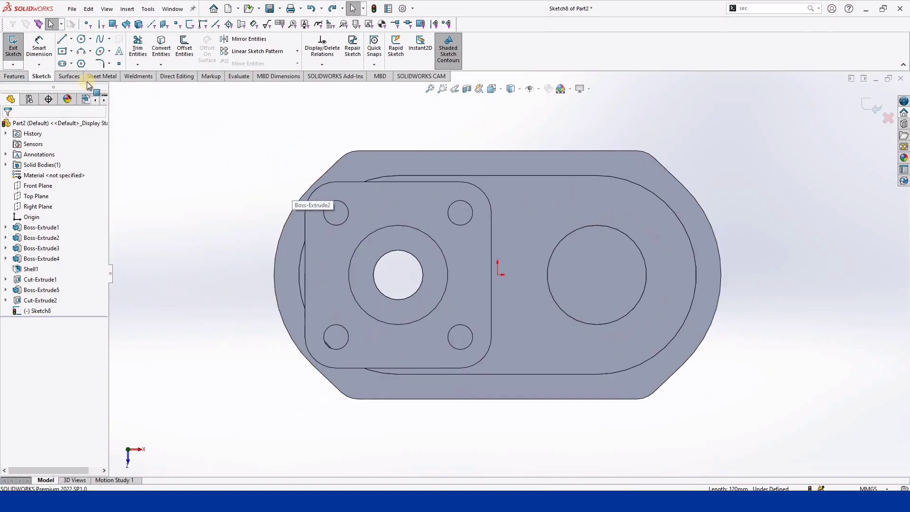
# - Abandon a stray circle and draw an origin-centred rectangle instead
pyautogui.press('c')
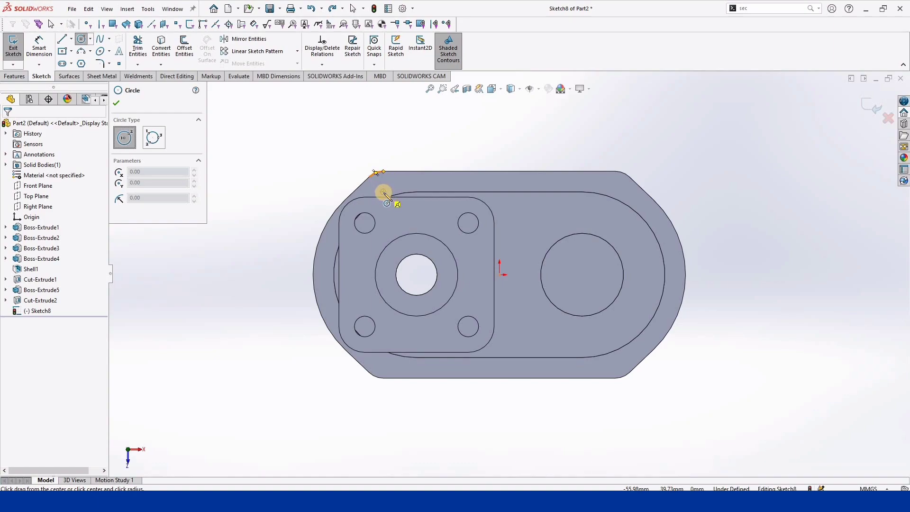
pyautogui.moveTo(383, 192); pyautogui.dragTo(396, 182)
pyautogui.press('Escape')
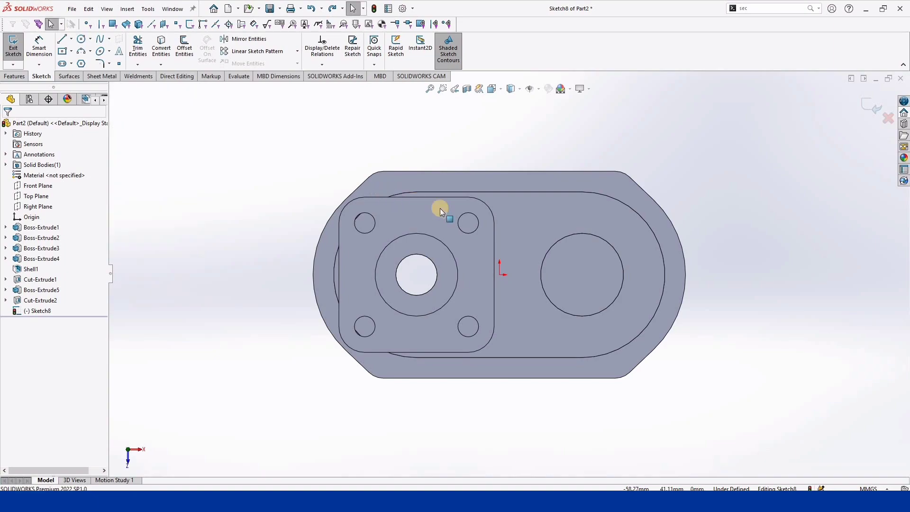
pyautogui.scroll(2, 440, 209)
pyautogui.scroll(-2, 540, 246)
pyautogui.scroll(-1, 593, 265)
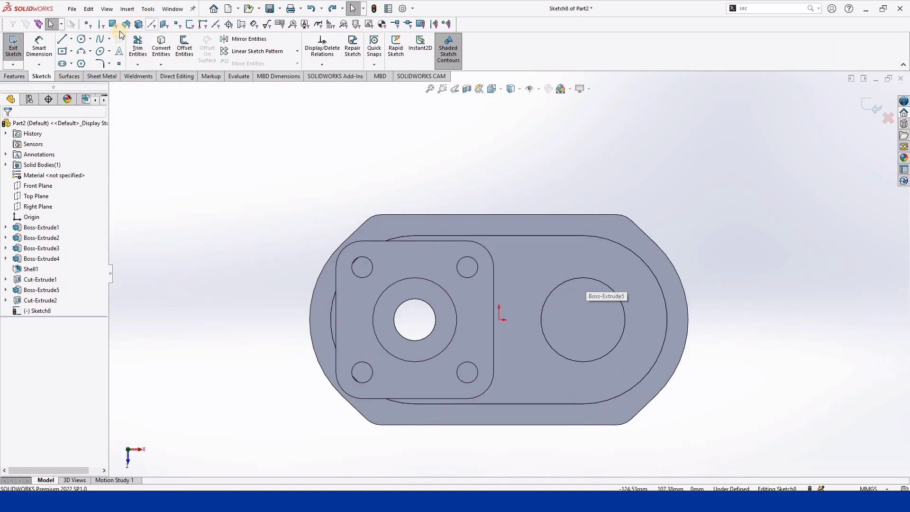
pyautogui.click(61, 55)
pyautogui.click(500, 321)
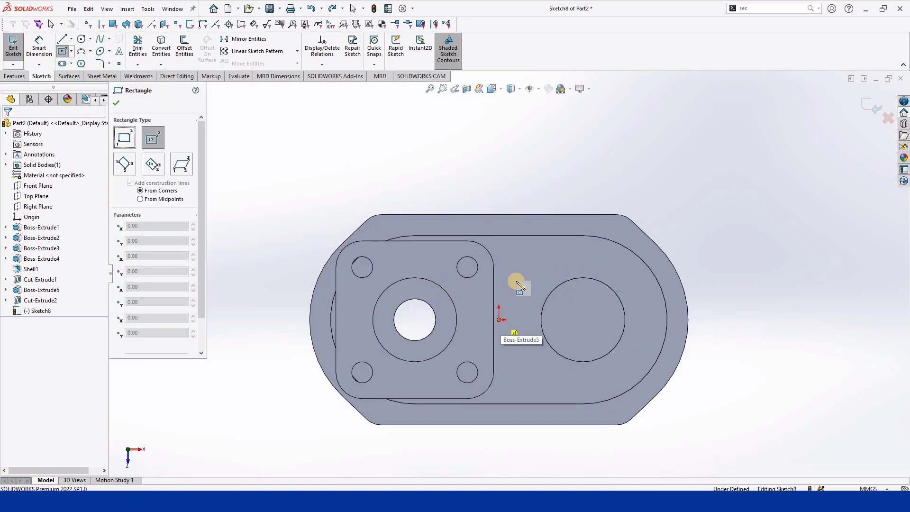
pyautogui.click(621, 226)
pyautogui.press('Escape')
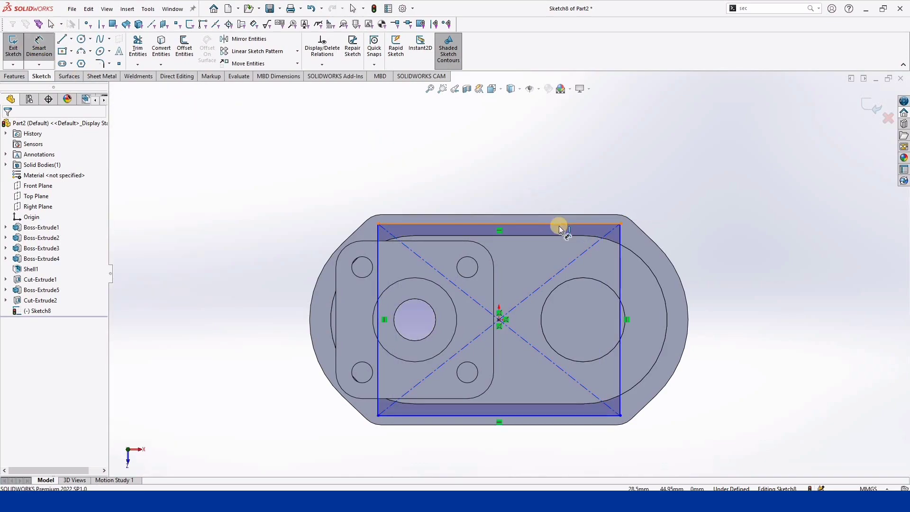
# - Dimension the rectangle 115 × 90 and set its lines For construction
pyautogui.click(559, 225)
pyautogui.click(506, 189)
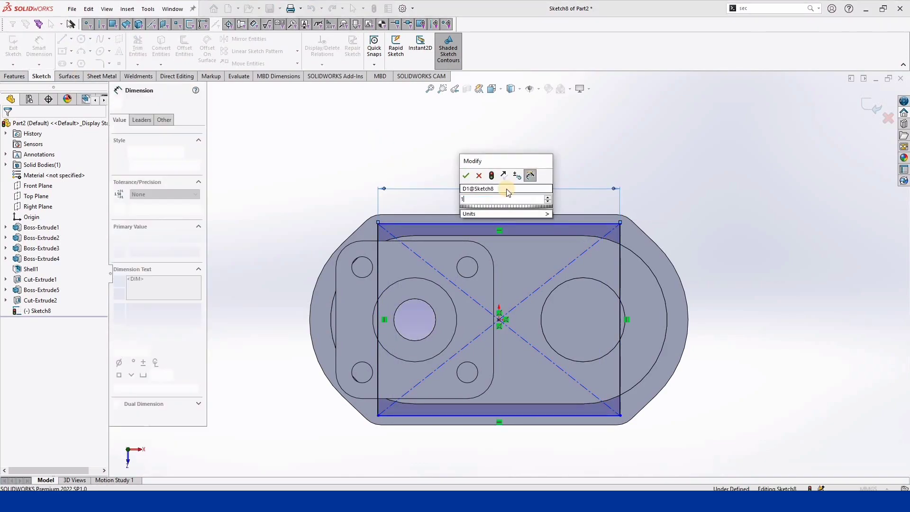
pyautogui.click(467, 177)
pyautogui.click(620, 295)
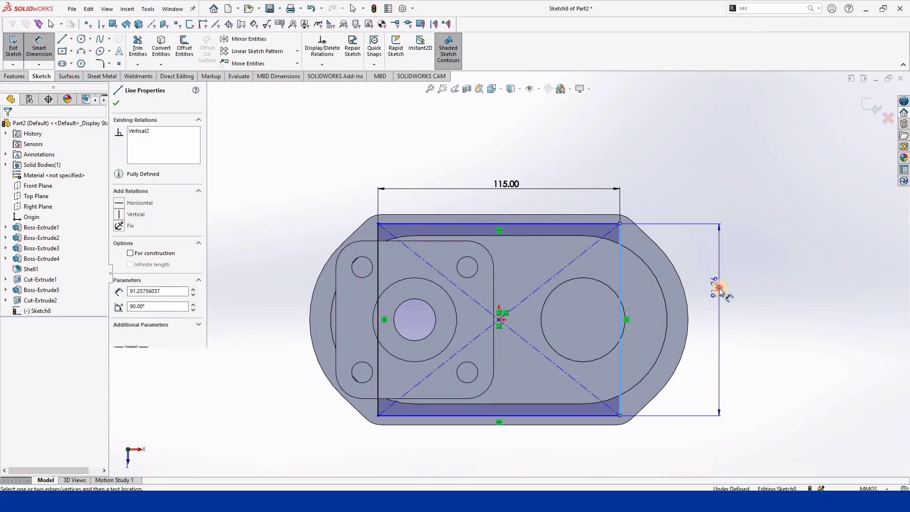
pyautogui.click(719, 289)
pyautogui.write('90')
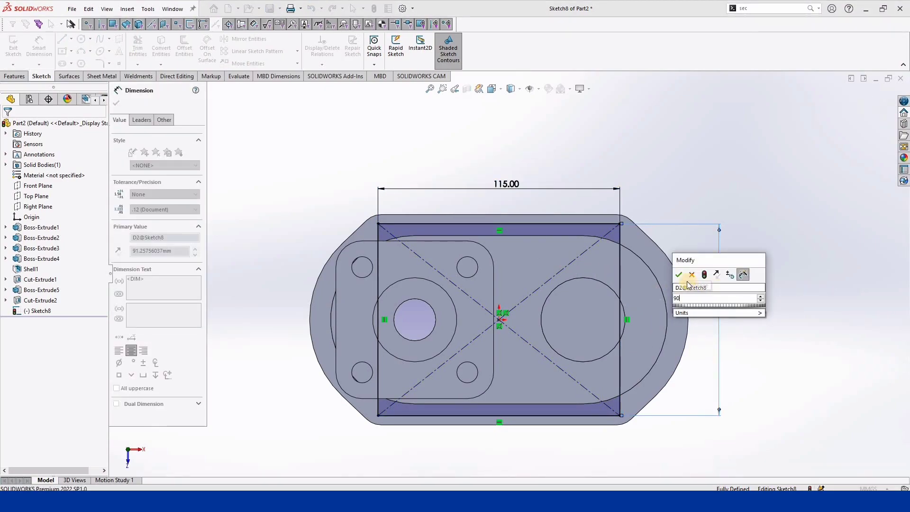
pyautogui.click(680, 275)
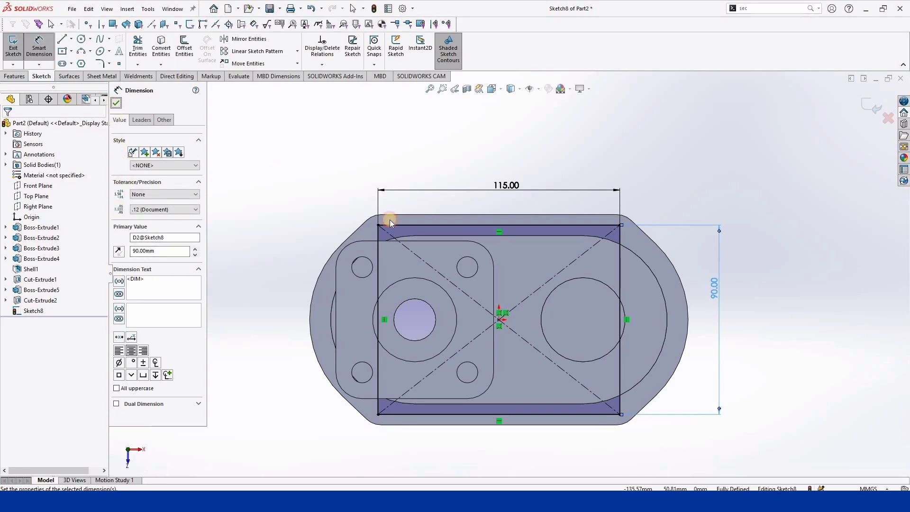
pyautogui.click(585, 227)
pyautogui.click(131, 302)
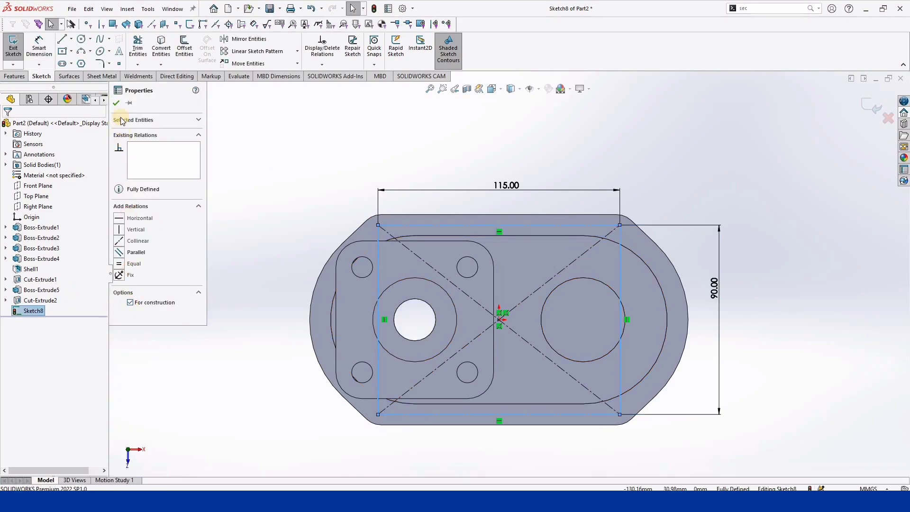
pyautogui.click(116, 103)
# - Draw circles on all four rectangle corners
pyautogui.click(619, 225)
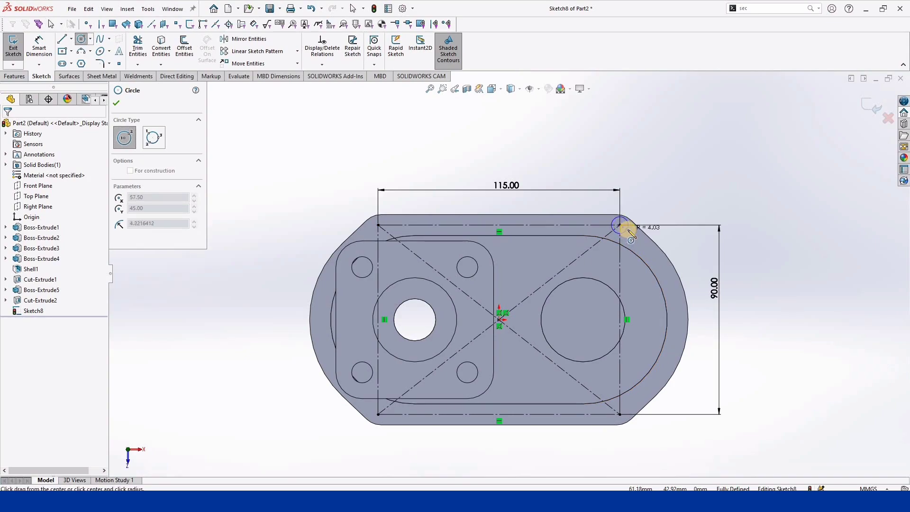
pyautogui.click(630, 237)
pyautogui.press('Escape')
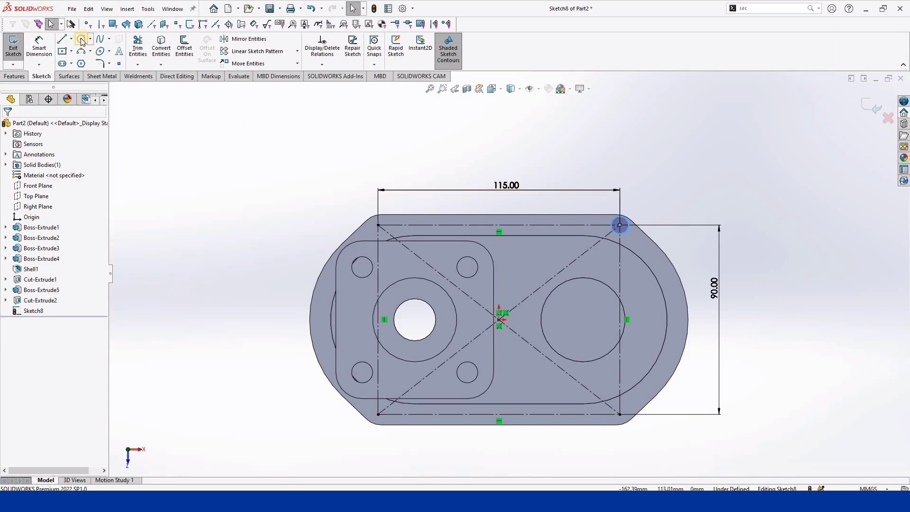
pyautogui.click(83, 40)
pyautogui.click(378, 225)
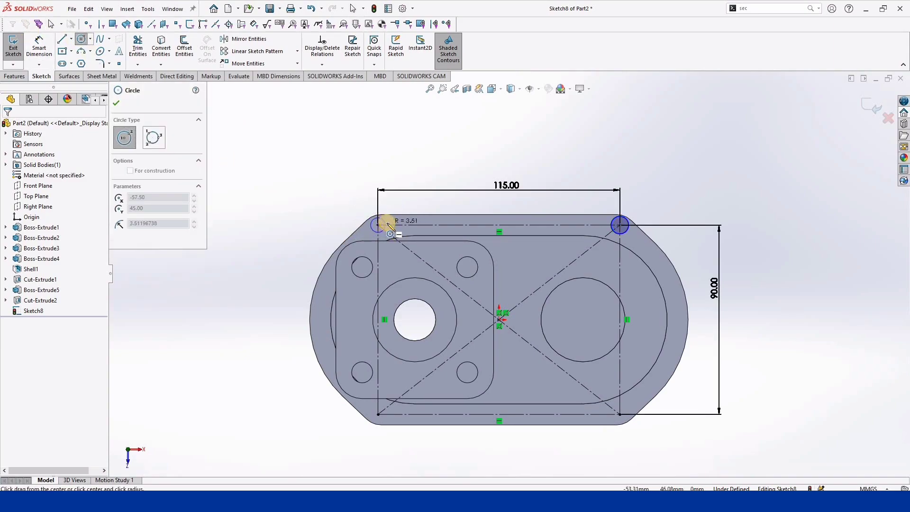
pyautogui.click(388, 226)
pyautogui.click(378, 414)
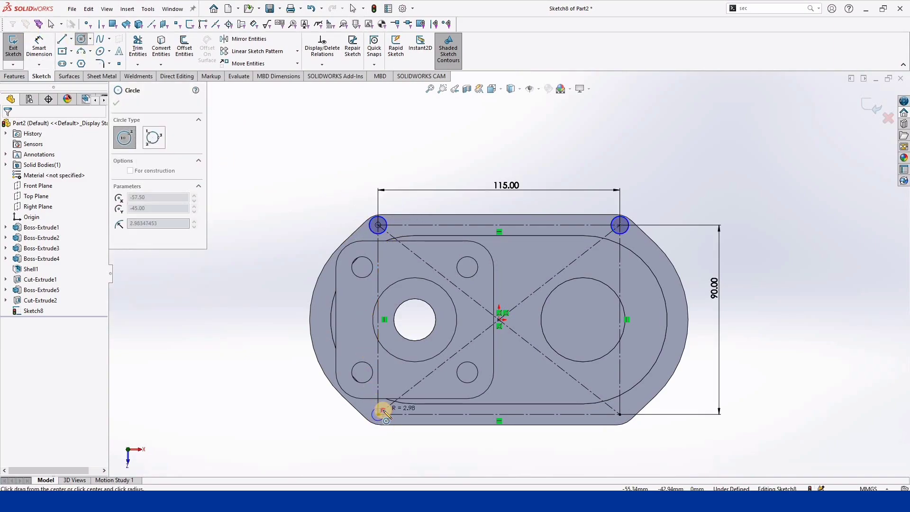
pyautogui.click(624, 409)
pyautogui.press('Escape')
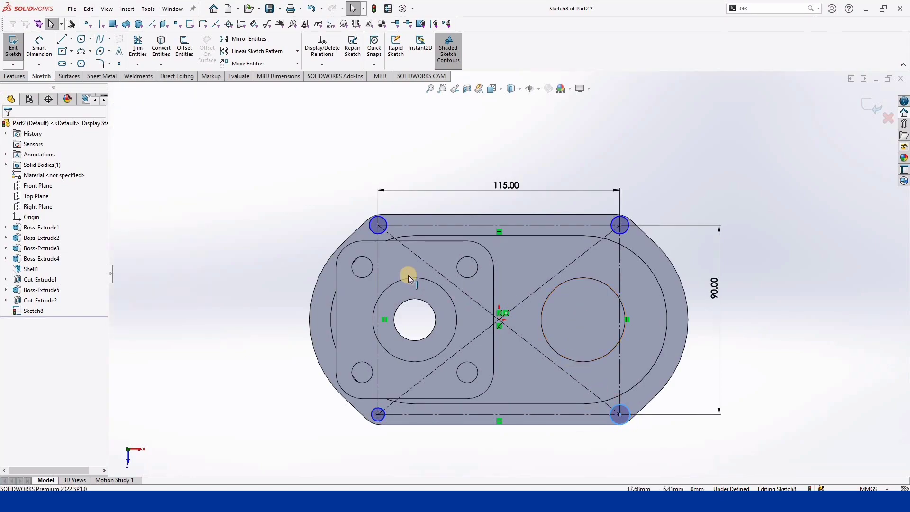
# - Make the four corner circles Equal
pyautogui.keyDown('ctrl'); pyautogui.click(622, 227); pyautogui.keyUp('ctrl')
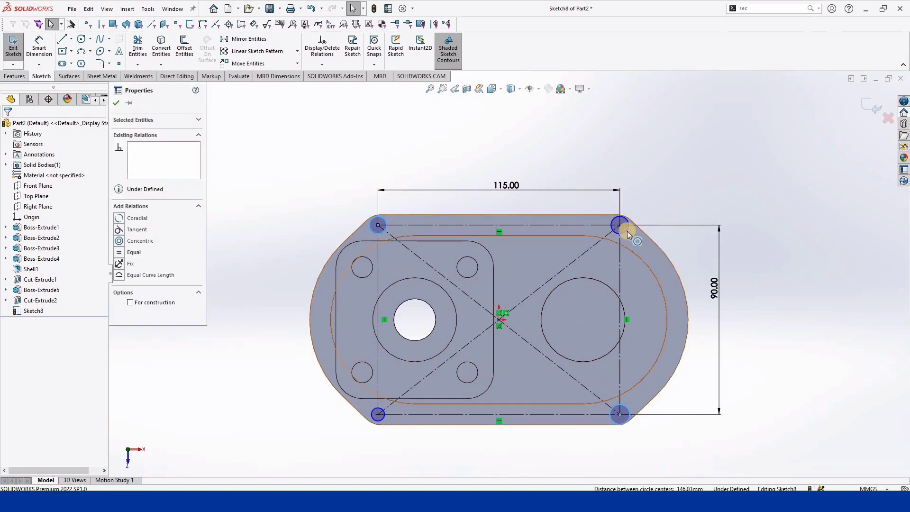
pyautogui.keyDown('ctrl'); pyautogui.click(625, 411); pyautogui.keyUp('ctrl')
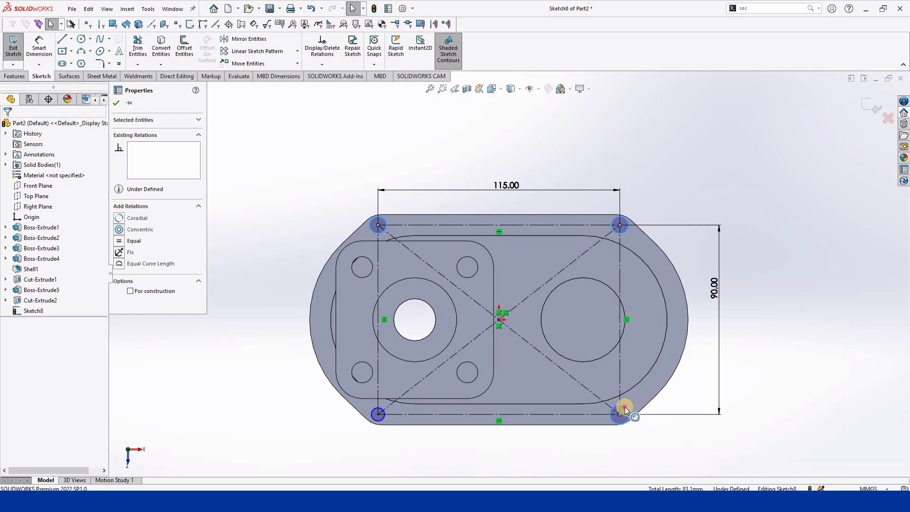
pyautogui.keyDown('ctrl'); pyautogui.click(381, 417); pyautogui.keyUp('ctrl')
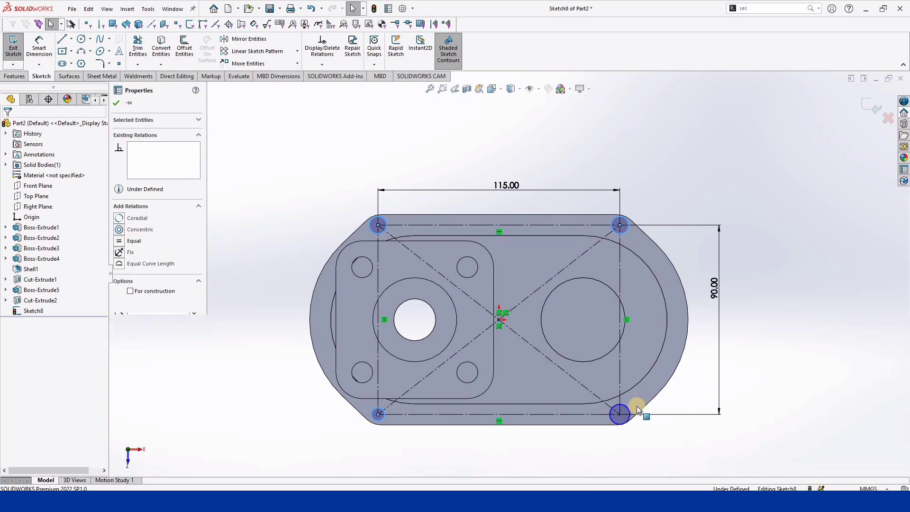
pyautogui.keyDown('ctrl'); pyautogui.click(630, 407); pyautogui.keyUp('ctrl')
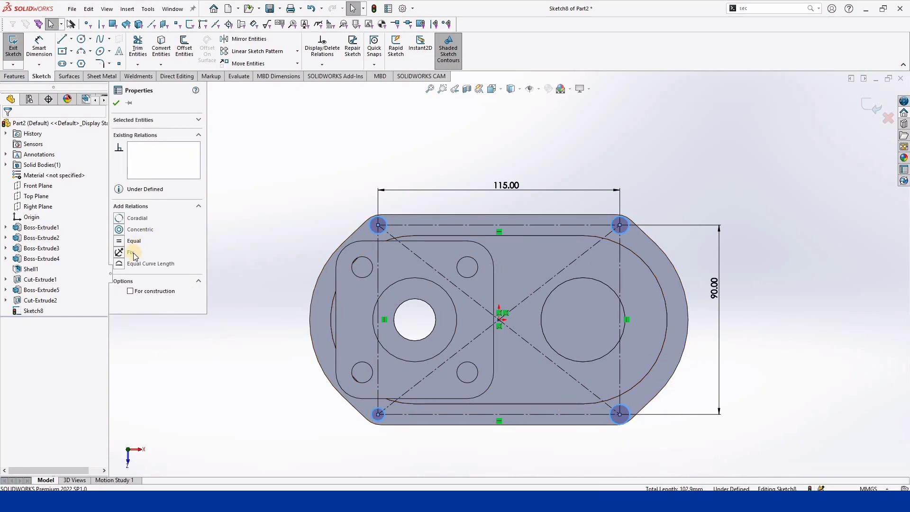
pyautogui.click(119, 242)
# - Dimension the top-left corner circle at Ø10 and accept the dimension
pyautogui.click(39, 45)
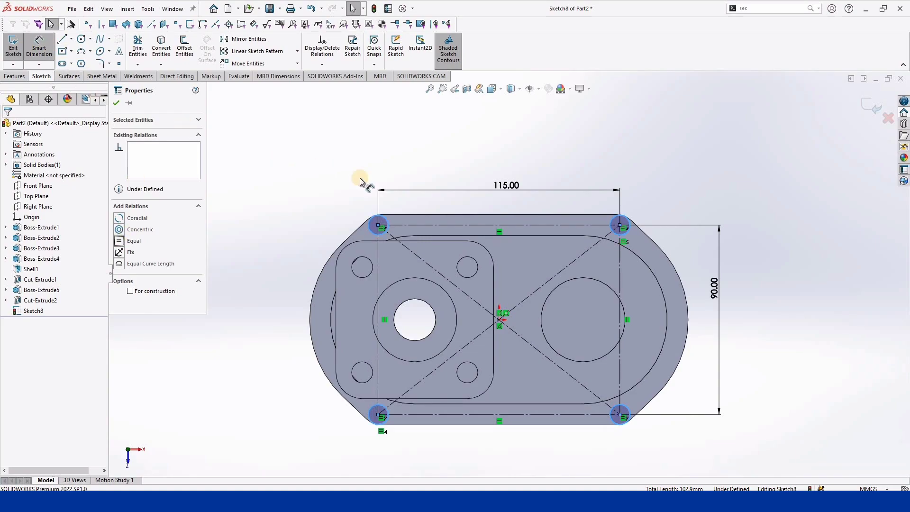
pyautogui.click(302, 205)
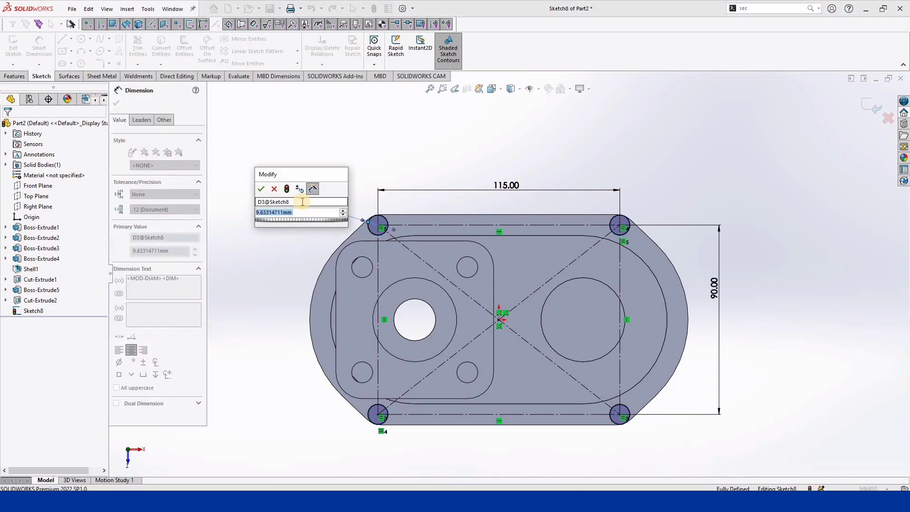
pyautogui.write('10')
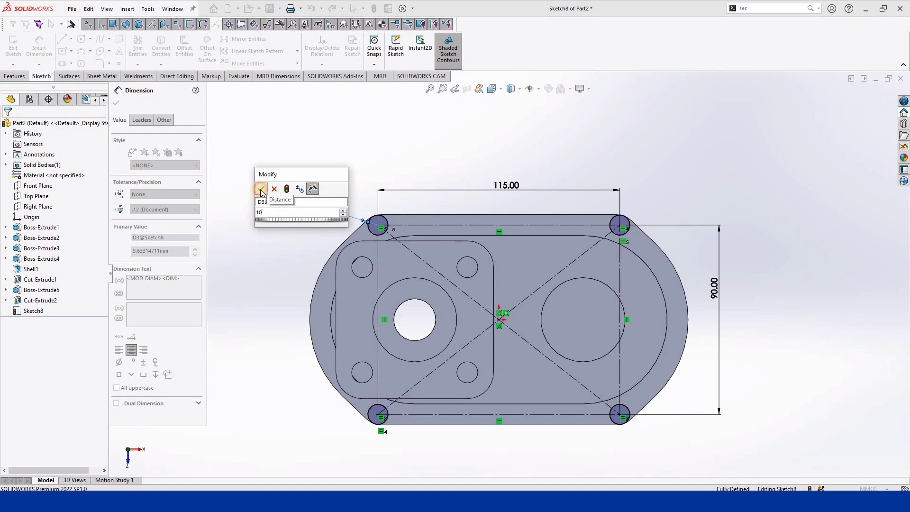
pyautogui.click(261, 190)
pyautogui.scroll(-1, 431, 237)
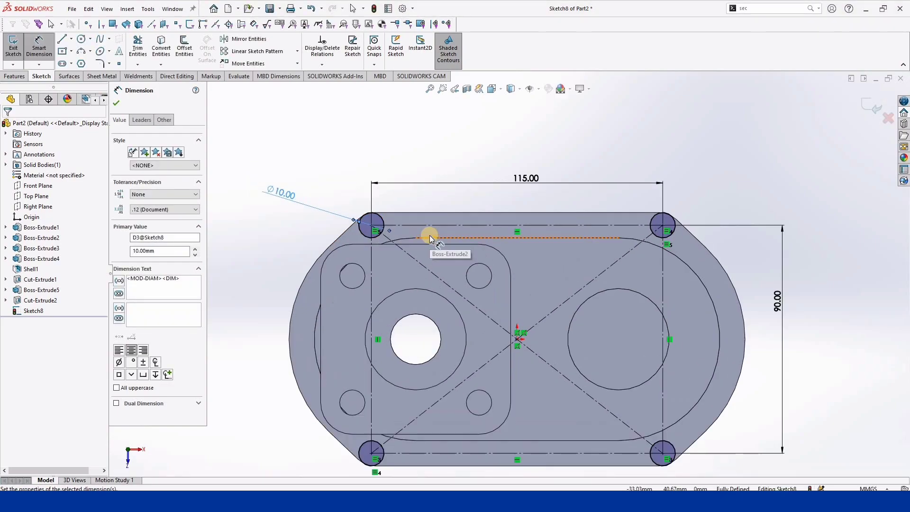
pyautogui.scroll(-1, 429, 234)
pyautogui.scroll(-2, 421, 285)
pyautogui.scroll(5, 508, 275)
pyautogui.scroll(-2, 581, 310)
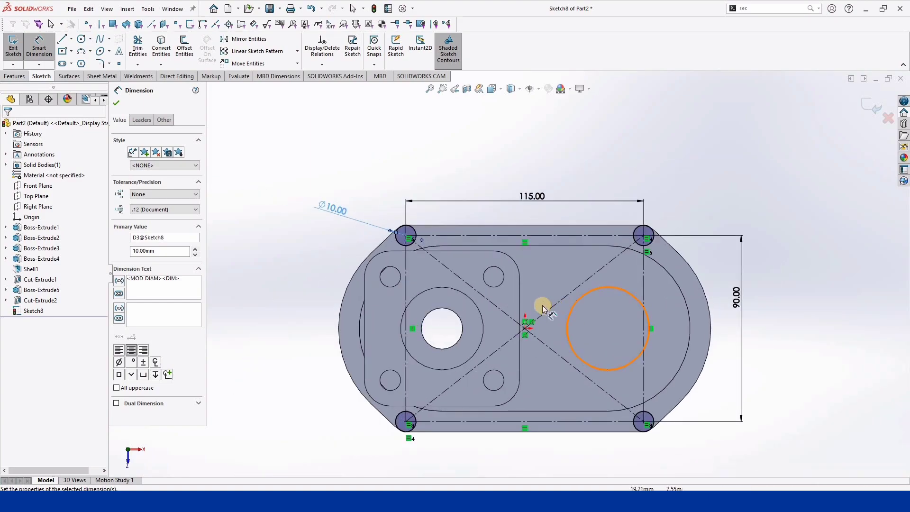
pyautogui.scroll(3, 589, 263)
pyautogui.scroll(-3, 452, 248)
pyautogui.scroll(2, 634, 279)
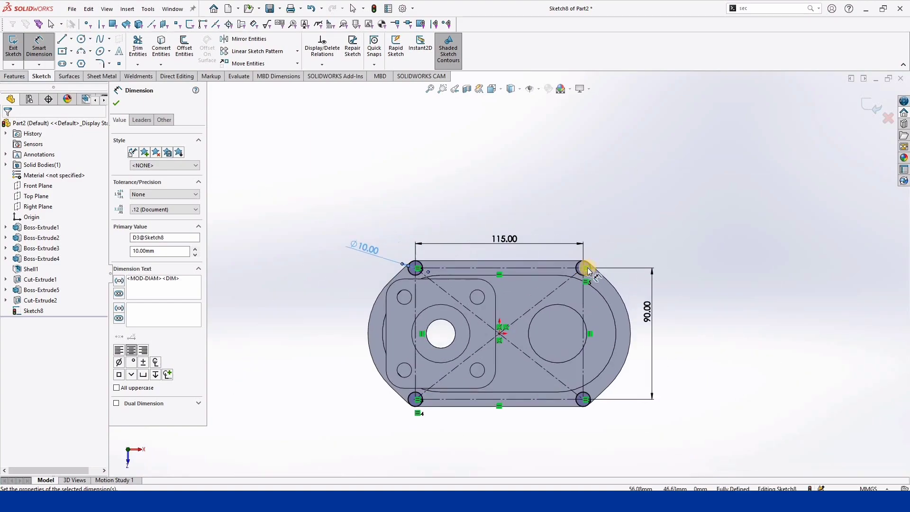
pyautogui.scroll(-2, 588, 266)
pyautogui.scroll(-1, 504, 346)
pyautogui.scroll(4, 512, 275)
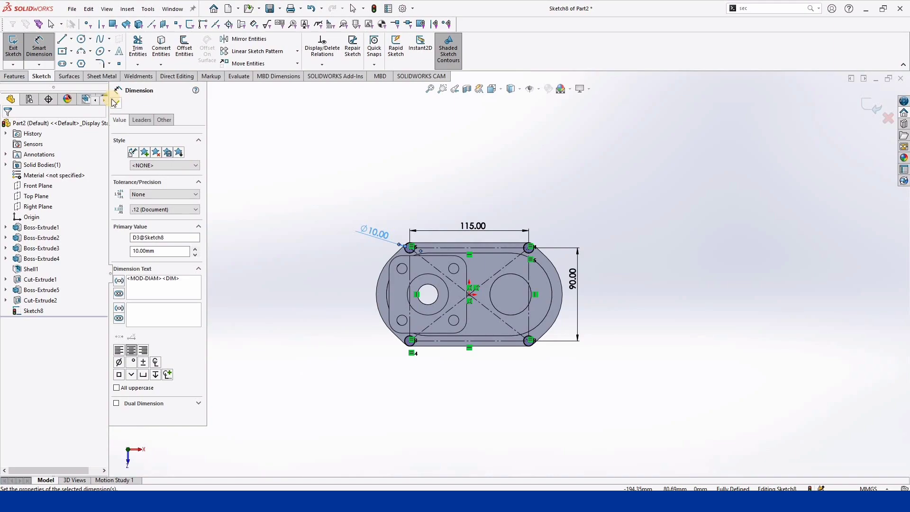
pyautogui.click(115, 102)
pyautogui.scroll(-4, 403, 240)
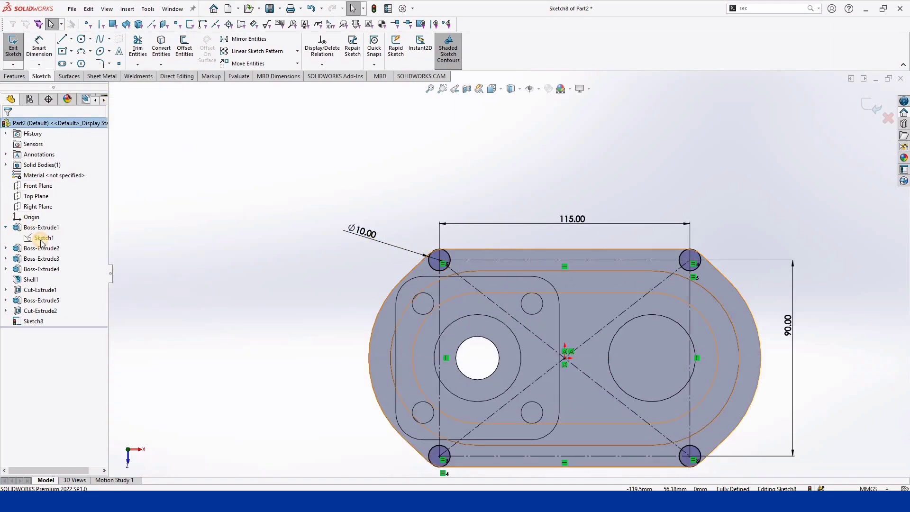
# - Finish Sketch8 and reopen Boss-Extrude1's base Sketch1 for editing
pyautogui.click(5, 227)
pyautogui.click(871, 105)
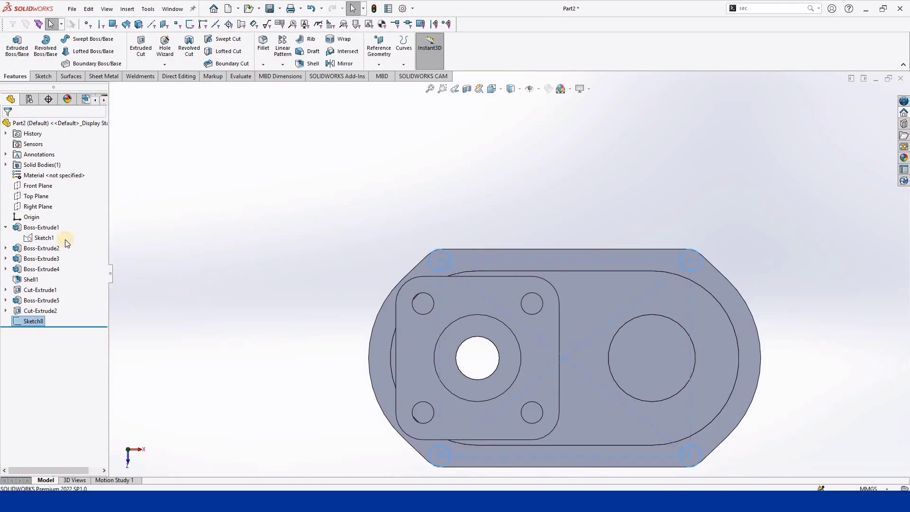
pyautogui.click(44, 238)
pyautogui.click(68, 210)
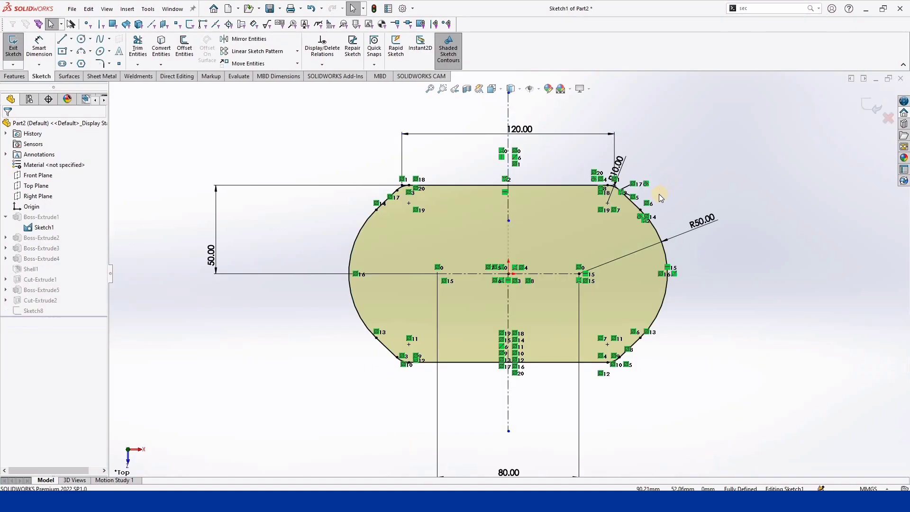
pyautogui.scroll(-3, 564, 195)
pyautogui.scroll(-2, 585, 229)
pyautogui.scroll(-1, 553, 244)
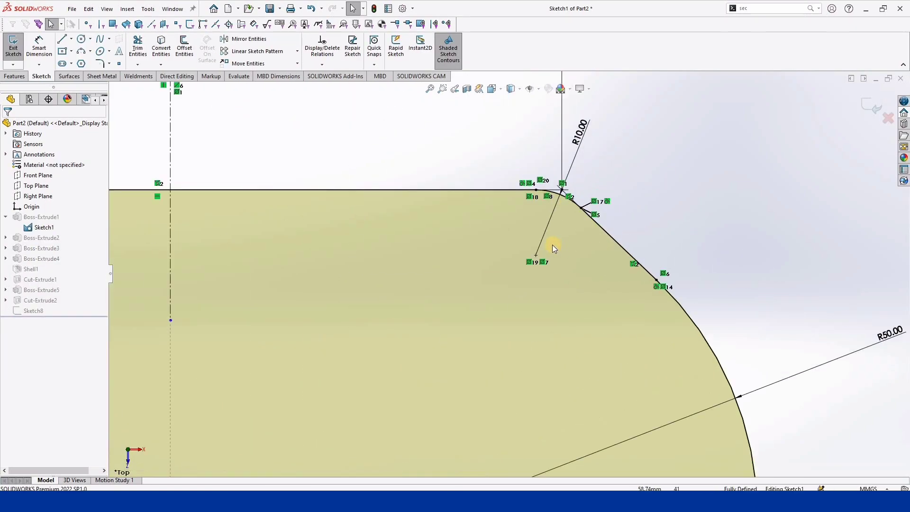
pyautogui.scroll(5, 553, 245)
pyautogui.scroll(-4, 562, 305)
pyautogui.scroll(-2, 553, 318)
pyautogui.scroll(1, 553, 317)
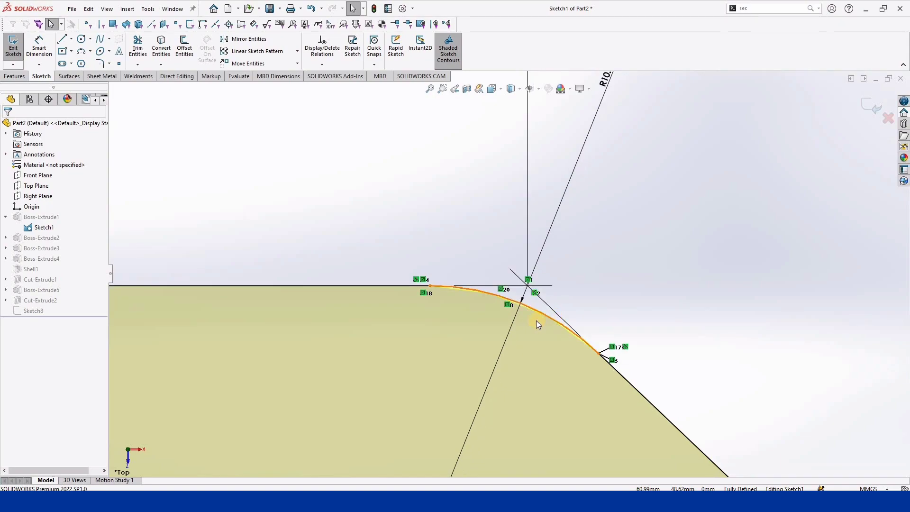
pyautogui.scroll(1, 525, 322)
pyautogui.scroll(1, 524, 322)
pyautogui.scroll(3, 503, 294)
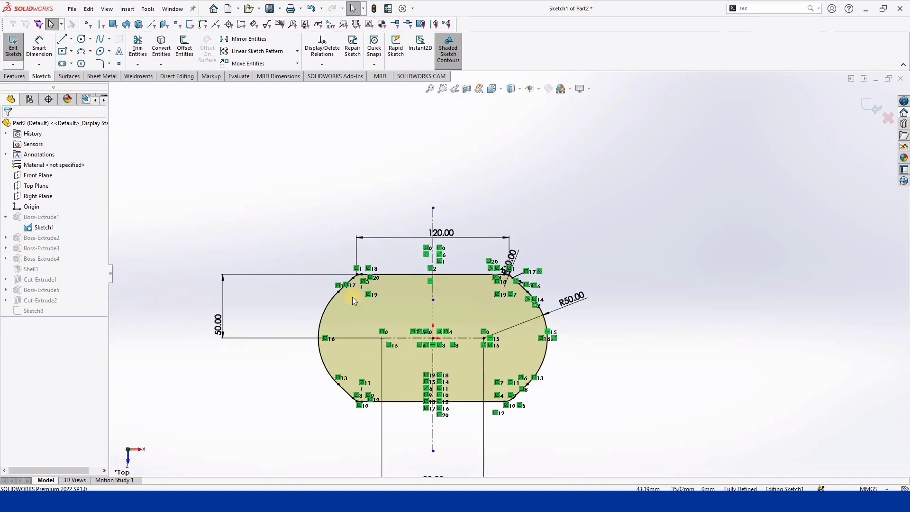
pyautogui.scroll(-1, 343, 331)
pyautogui.scroll(-1, 342, 331)
pyautogui.scroll(-3, 429, 217)
pyautogui.scroll(-2, 429, 216)
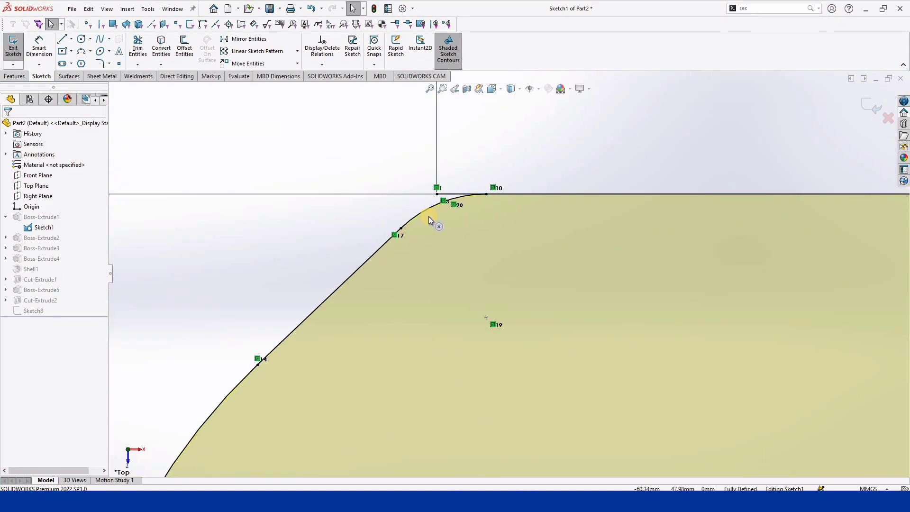
pyautogui.scroll(2, 440, 225)
pyautogui.scroll(4, 504, 285)
pyautogui.scroll(4, 610, 315)
pyautogui.scroll(-1, 505, 286)
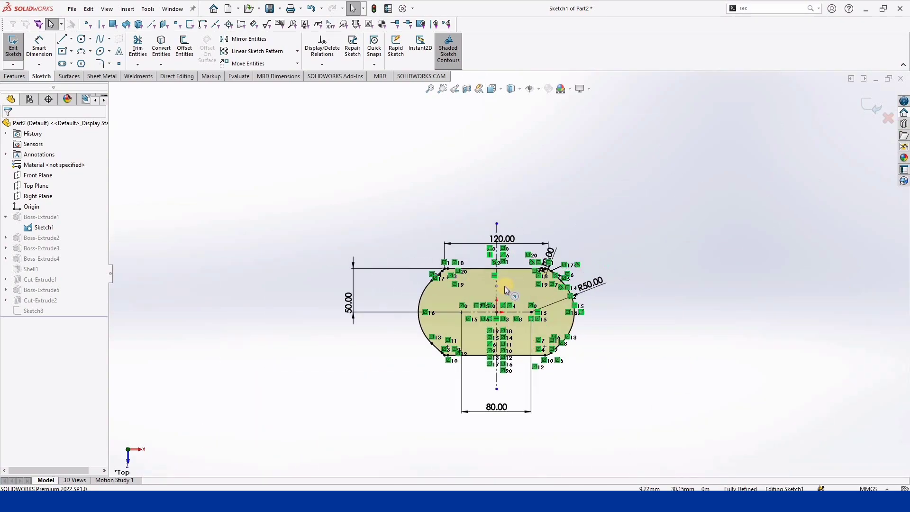
pyautogui.scroll(-3, 504, 286)
pyautogui.scroll(-3, 587, 262)
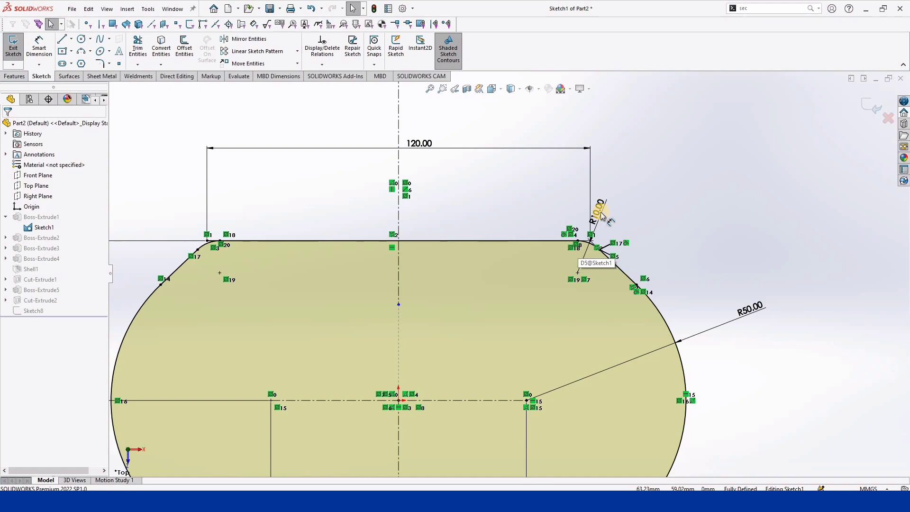
pyautogui.scroll(-2, 605, 223)
pyautogui.scroll(-2, 583, 240)
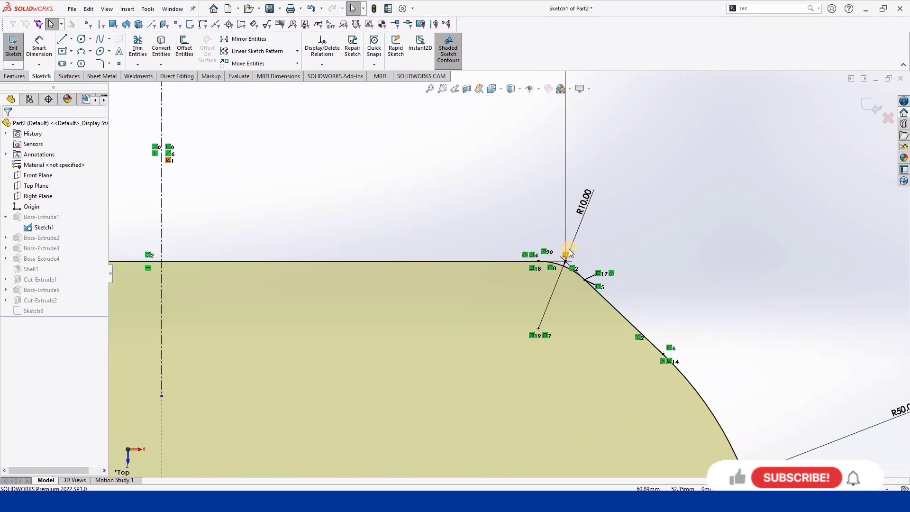
pyautogui.scroll(-1, 569, 253)
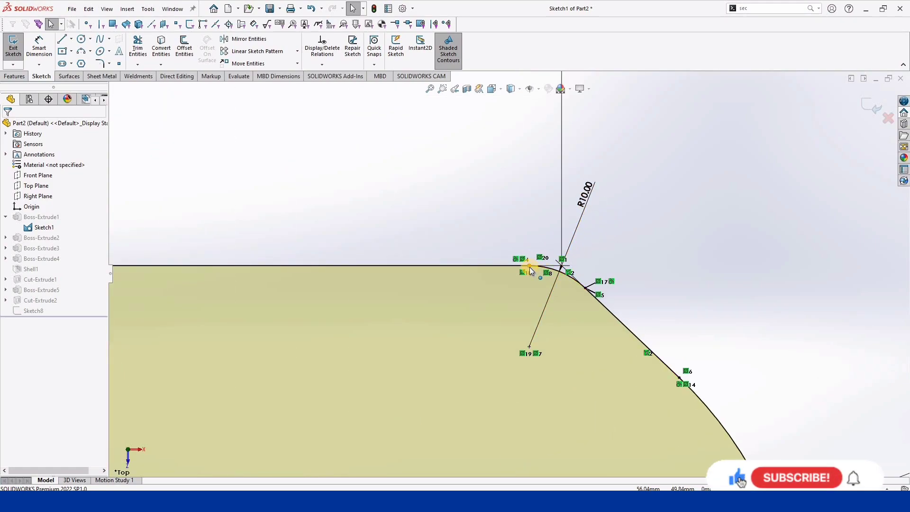
pyautogui.scroll(3, 529, 266)
pyautogui.scroll(1, 562, 260)
# - Delete the 120.00 top width dimension and check the top-left corner point
pyautogui.click(411, 192)
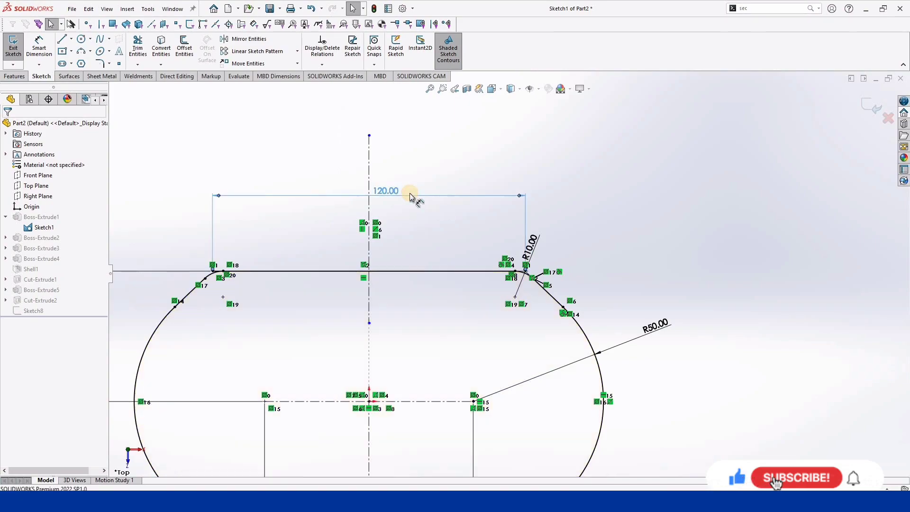
pyautogui.press('Delete')
pyautogui.click(39, 47)
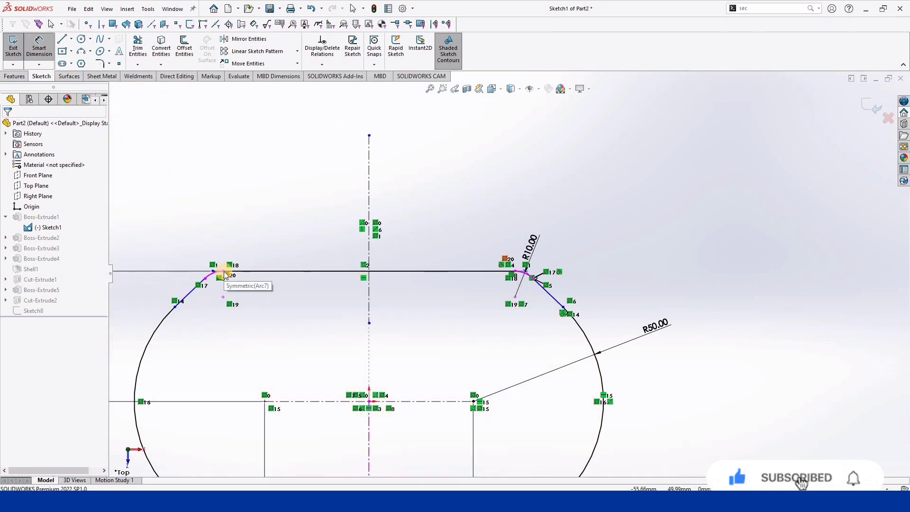
pyautogui.click(223, 272)
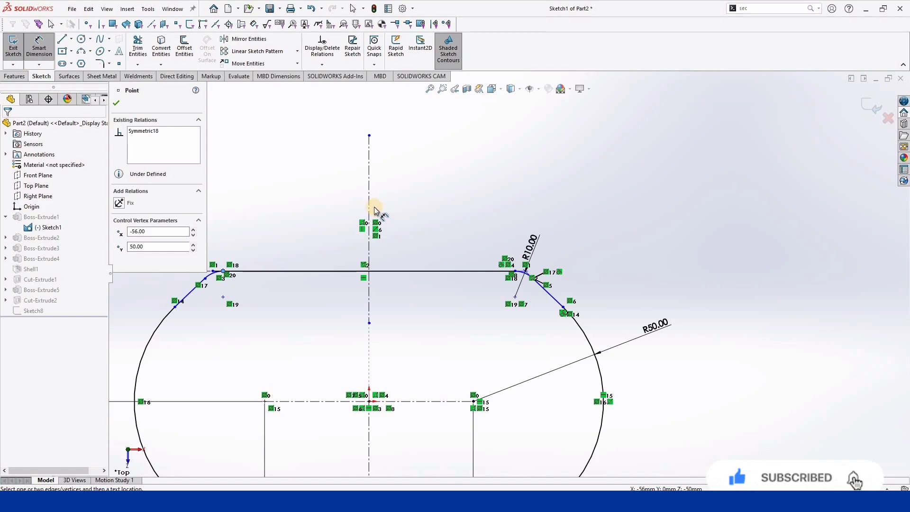
pyautogui.press('Escape')
pyautogui.press('Escape')
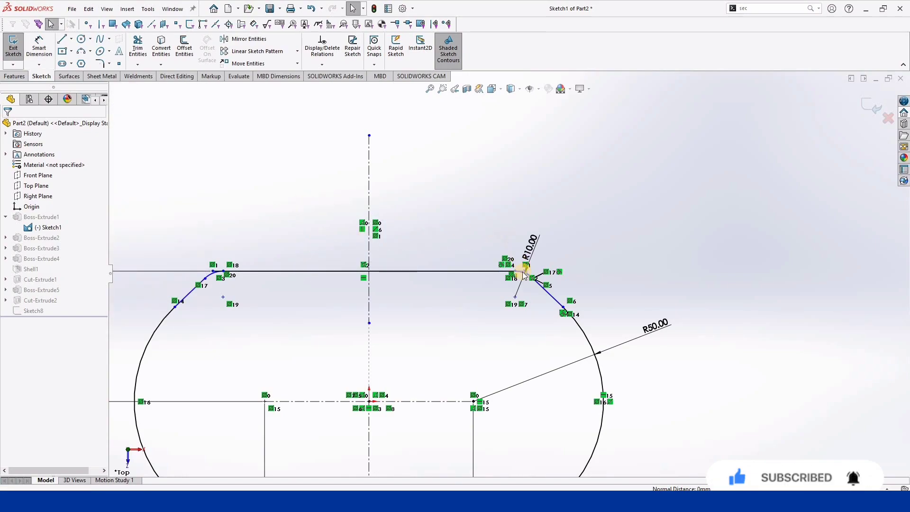
pyautogui.scroll(-3, 507, 239)
# - Trim sketch entities near the R10 fillet in Sketch1
pyautogui.click(138, 49)
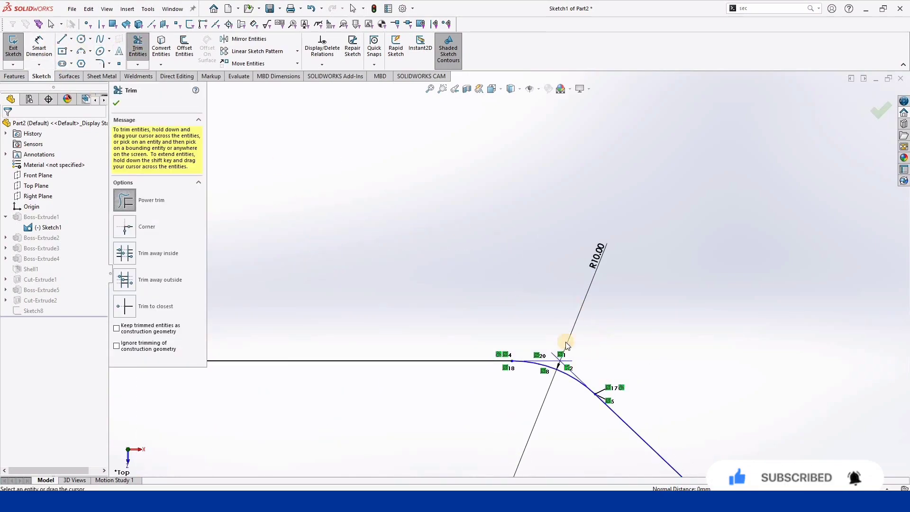
pyautogui.scroll(2, 399, 332)
pyautogui.scroll(5, 380, 298)
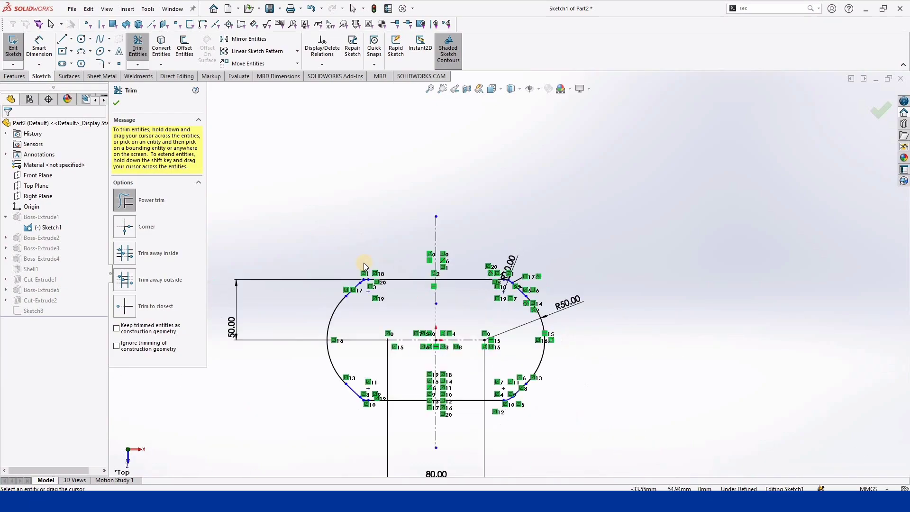
pyautogui.scroll(-5, 482, 383)
pyautogui.scroll(2, 417, 298)
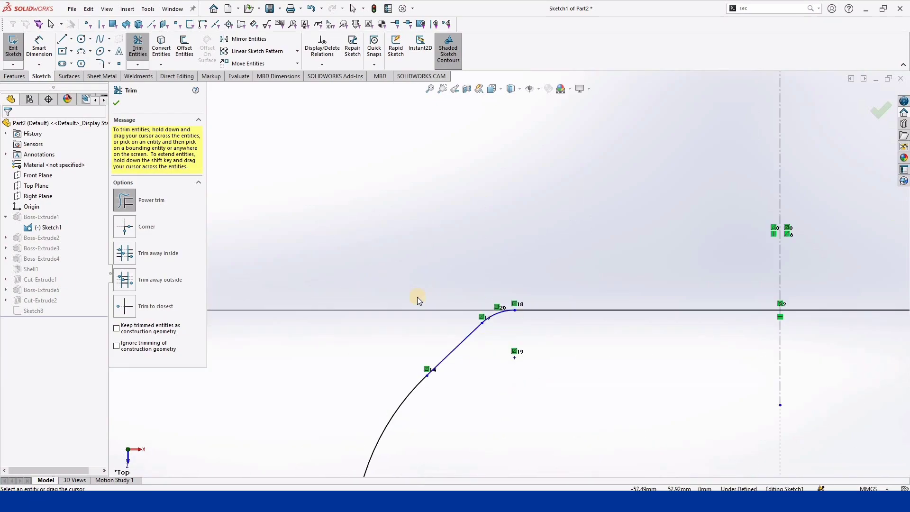
pyautogui.scroll(3, 417, 299)
pyautogui.click(116, 103)
# - Dimension Sketch1's top edge to 120
pyautogui.moveTo(484, 246); pyautogui.dragTo(485, 228, button='right')
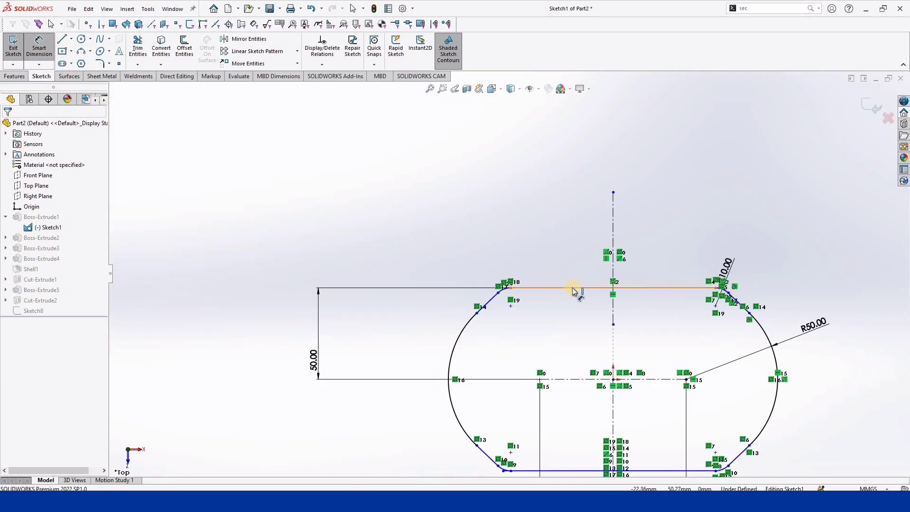
pyautogui.click(575, 288)
pyautogui.click(592, 237)
pyautogui.write('120')
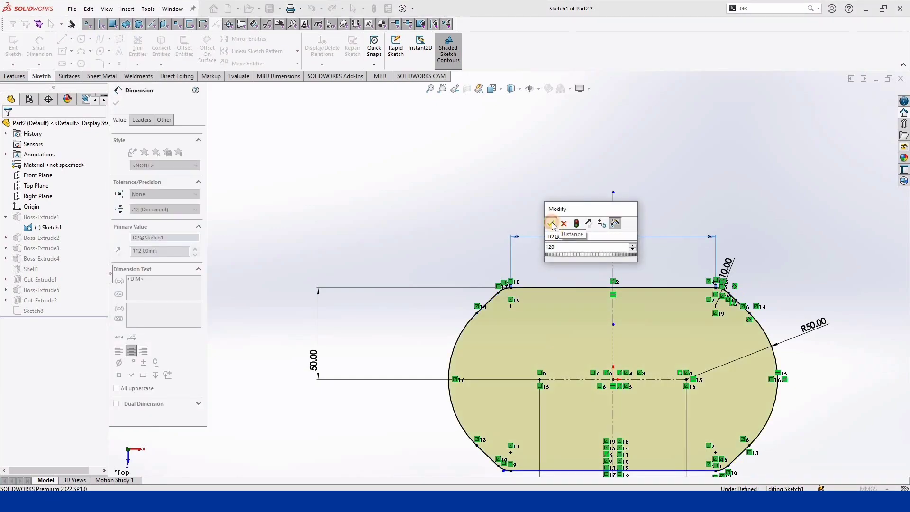
pyautogui.press('Return')
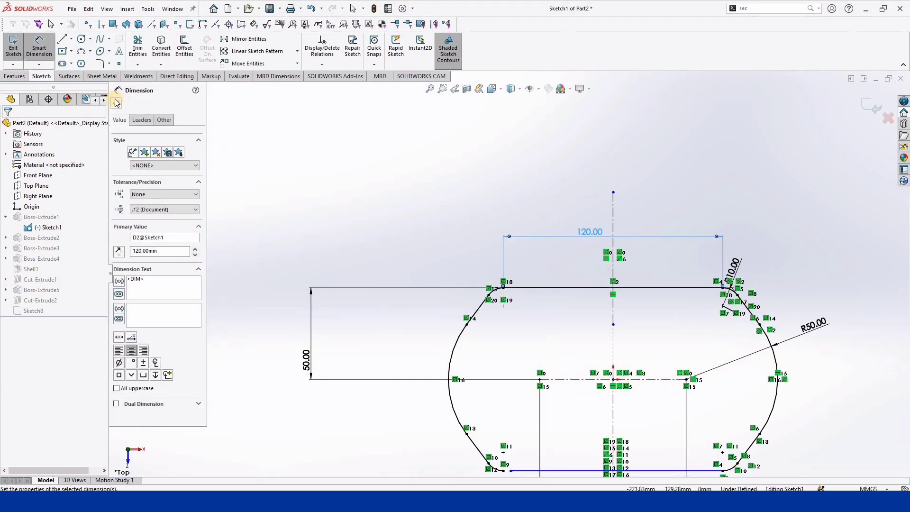
pyautogui.click(505, 370)
pyautogui.scroll(-3, 502, 295)
pyautogui.scroll(-1, 488, 293)
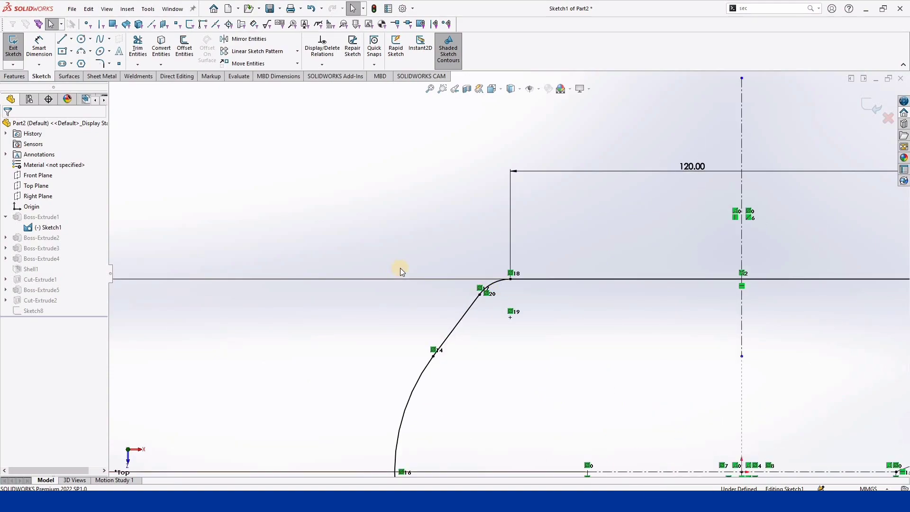
pyautogui.scroll(4, 317, 332)
# - Replace the 50.00 height with a 50 dimension from the centre line to the top-left corner
pyautogui.click(312, 334)
pyautogui.press('Delete')
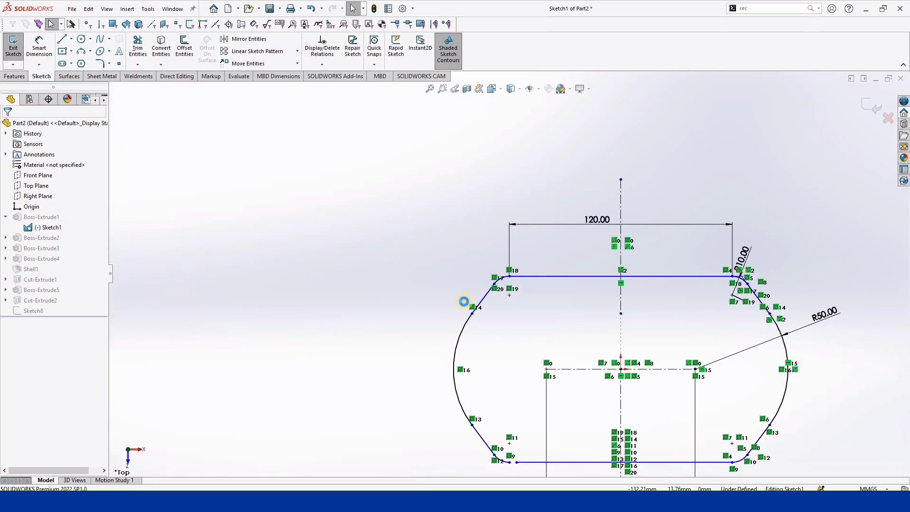
pyautogui.click(39, 50)
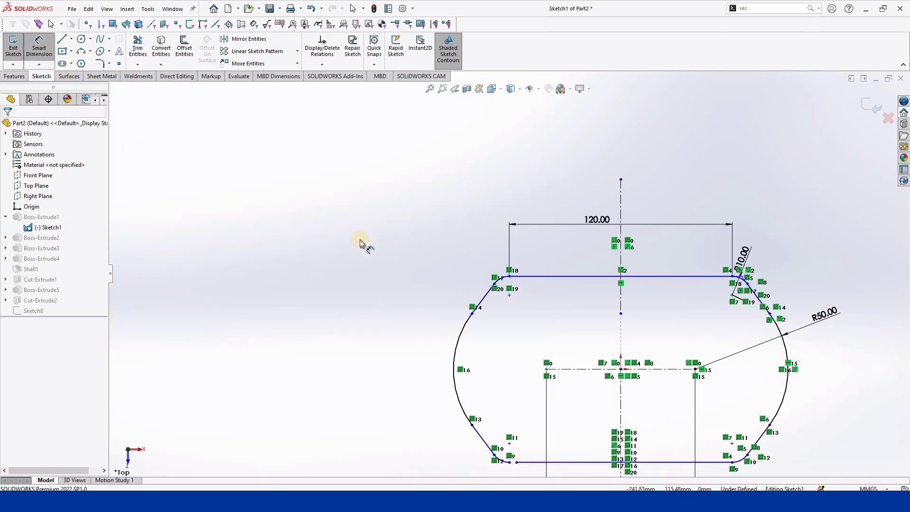
pyautogui.click(595, 369)
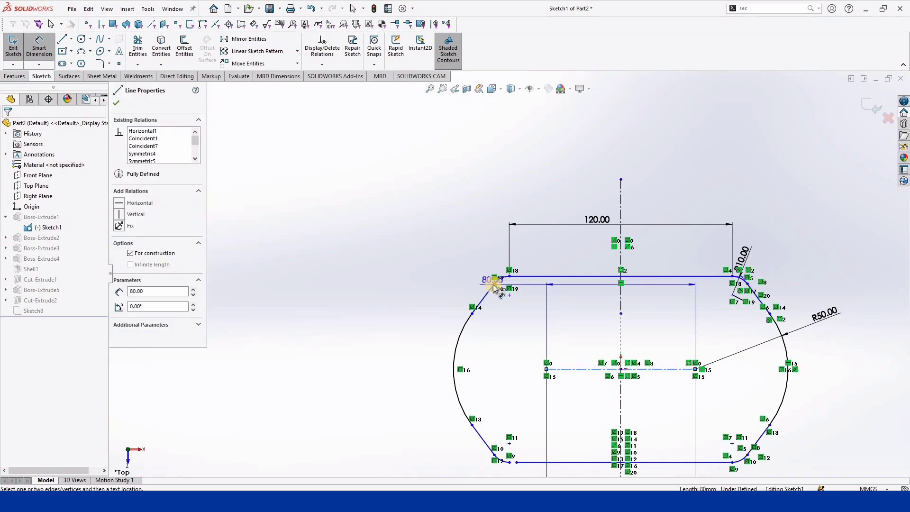
pyautogui.click(494, 284)
pyautogui.click(378, 327)
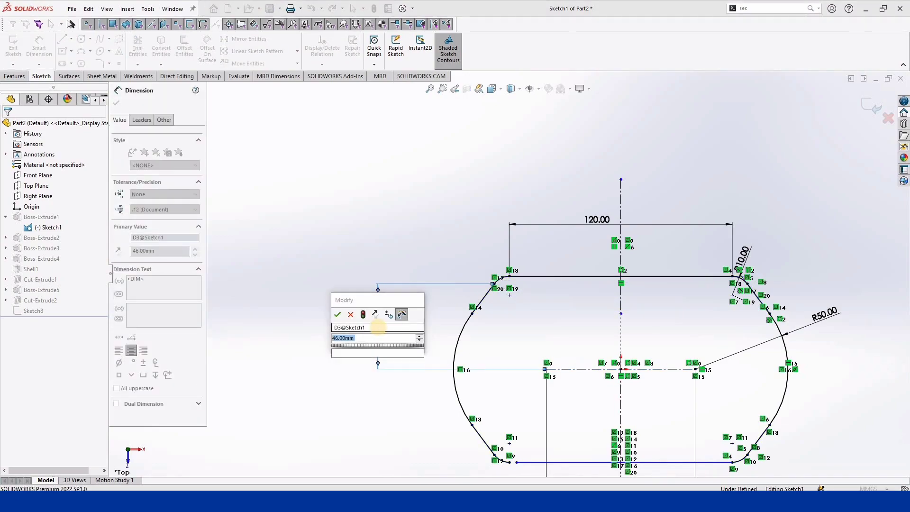
pyautogui.write('50')
pyautogui.click(338, 314)
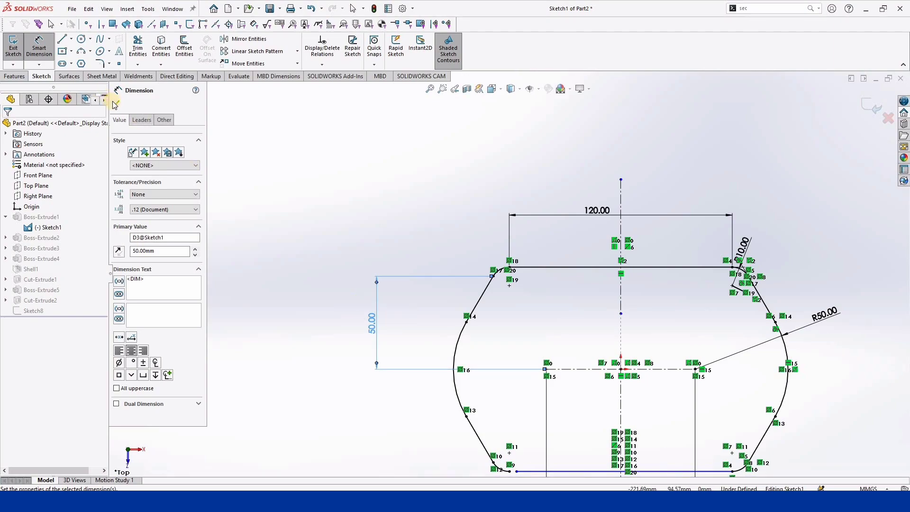
pyautogui.press('Escape')
pyautogui.scroll(-3, 509, 275)
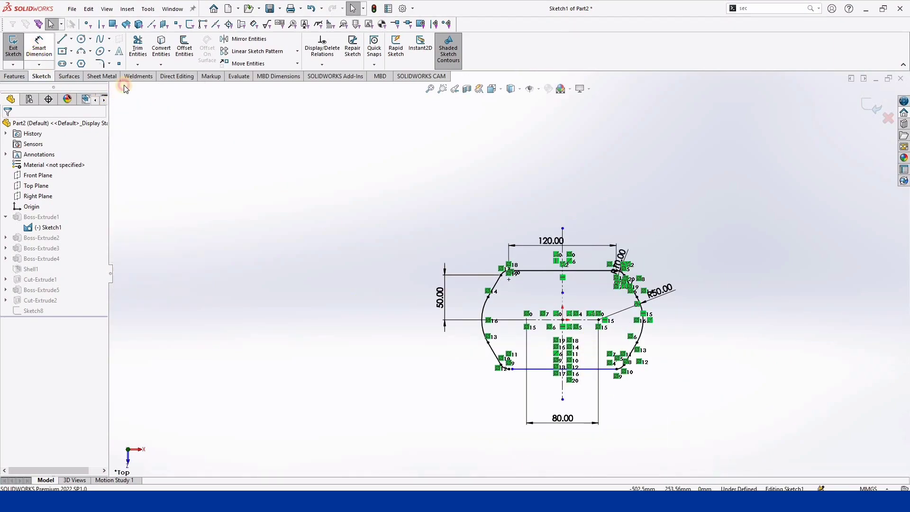
# - Dimension the bottom edge to 120, then start a centre-line-to-bottom-edge dimension
pyautogui.click(588, 369)
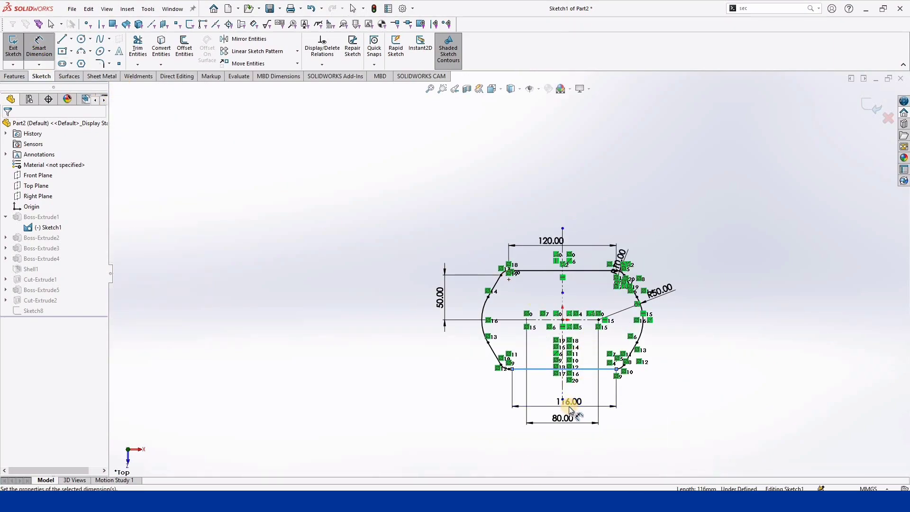
pyautogui.click(546, 407)
pyautogui.write('120')
pyautogui.press('Return')
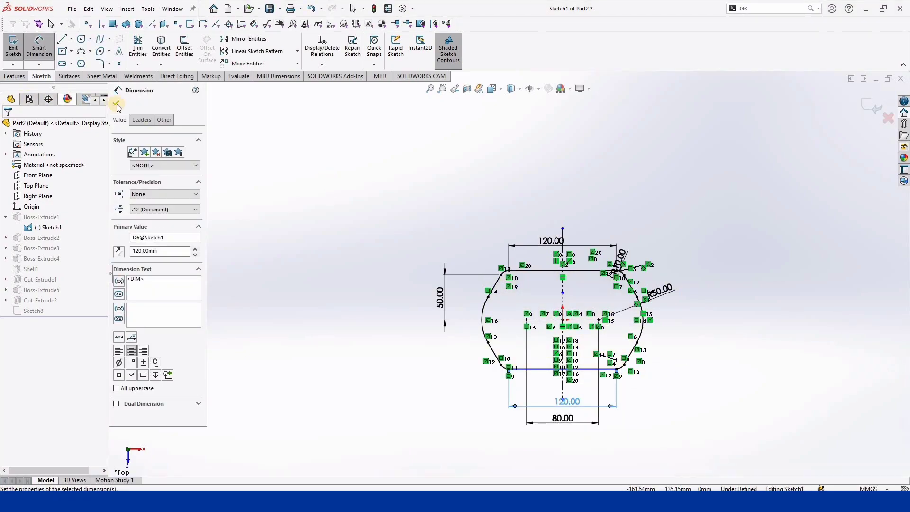
pyautogui.press('Escape')
pyautogui.press('Escape')
pyautogui.scroll(2, 567, 356)
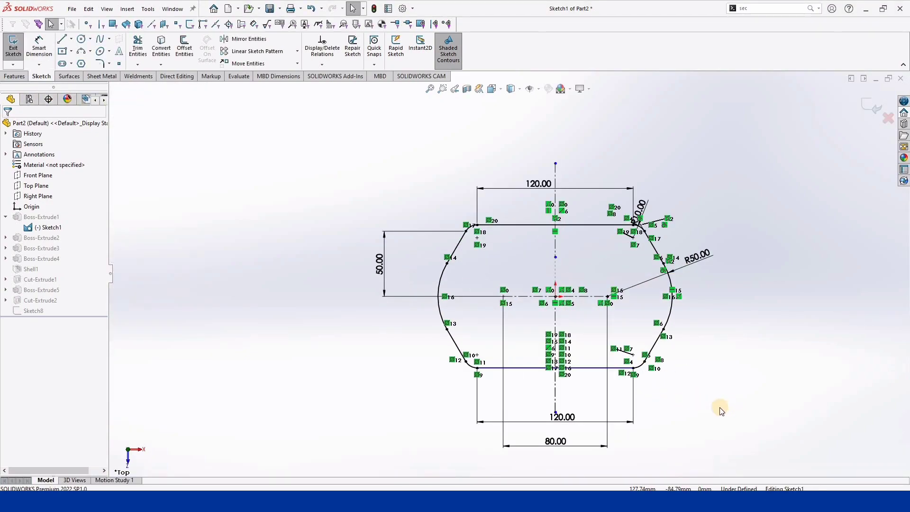
pyautogui.scroll(1, 720, 410)
pyautogui.click(39, 45)
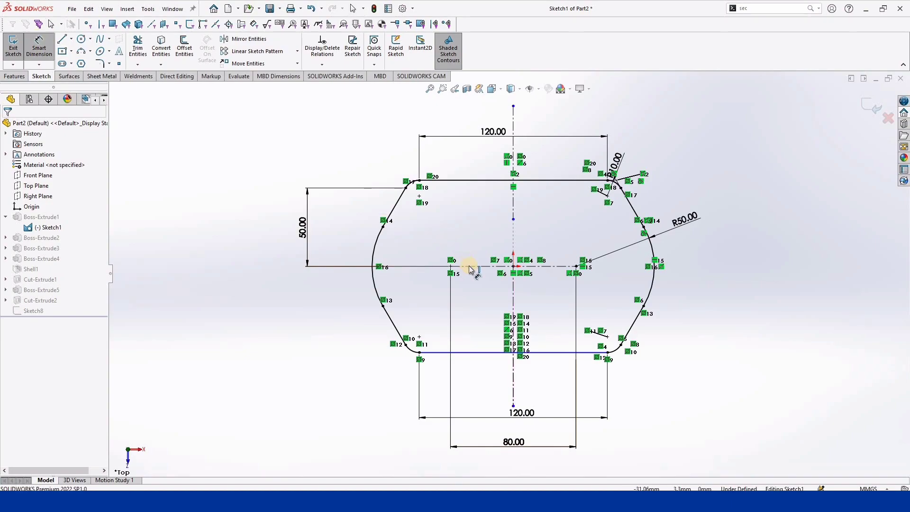
pyautogui.click(469, 267)
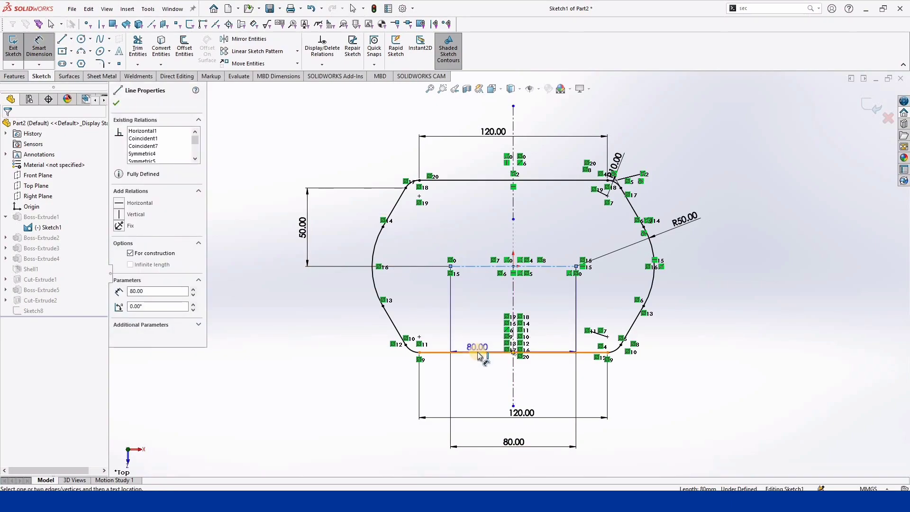
pyautogui.click(459, 351)
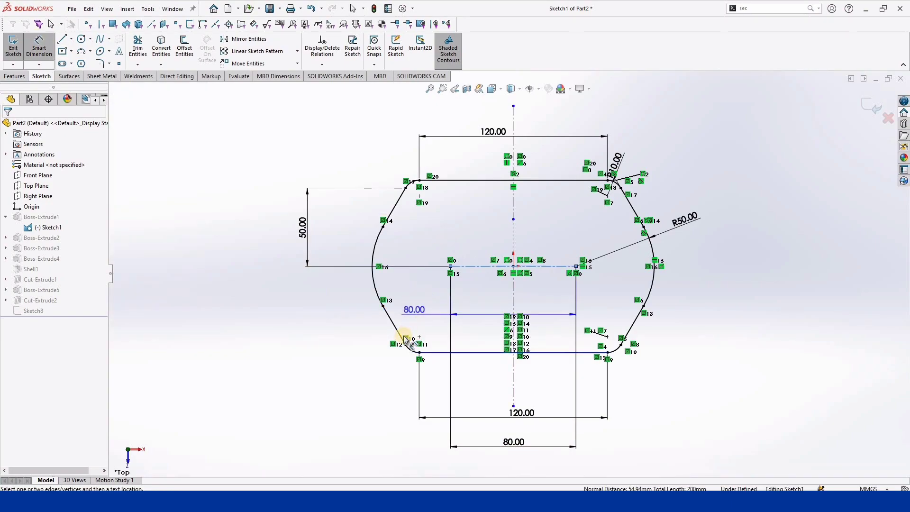
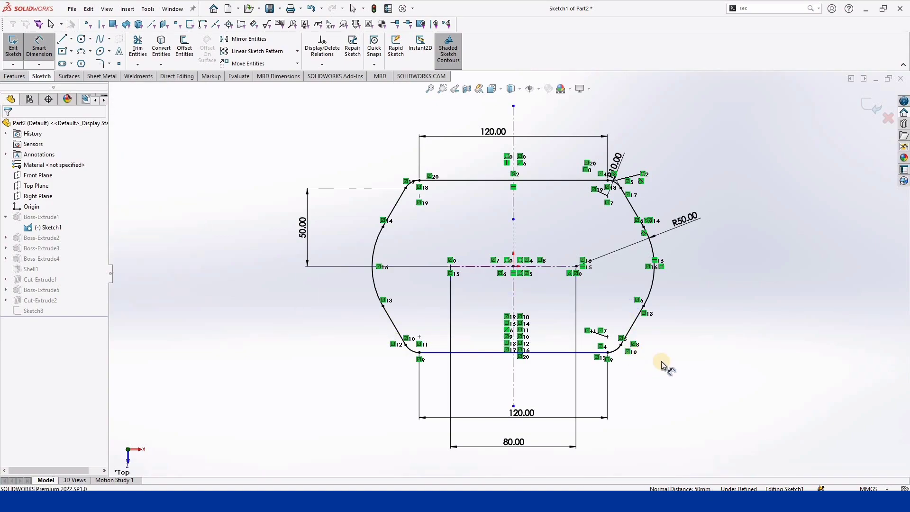
# - Try a 50 mm centreline dimension, then discard and undo it as over-defining
pyautogui.press('Escape')
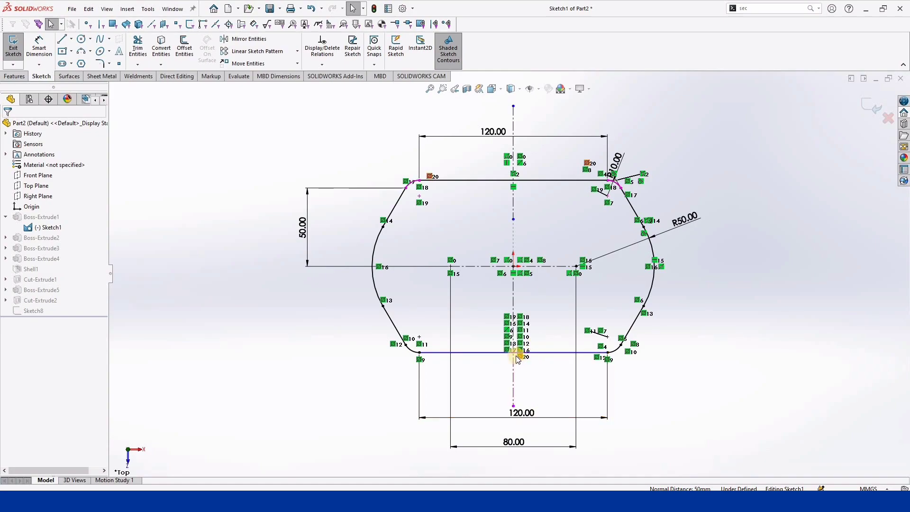
pyautogui.click(515, 352)
pyautogui.click(39, 47)
pyautogui.click(472, 266)
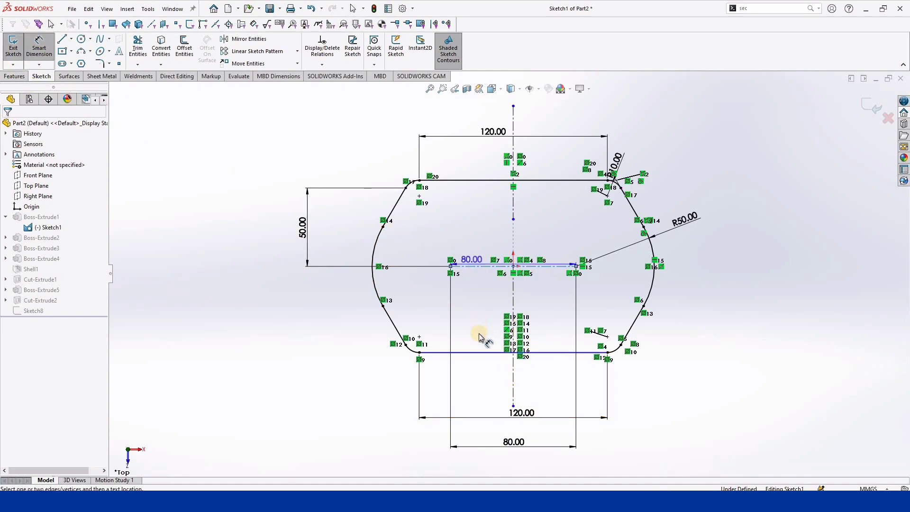
pyautogui.click(406, 345)
pyautogui.click(314, 340)
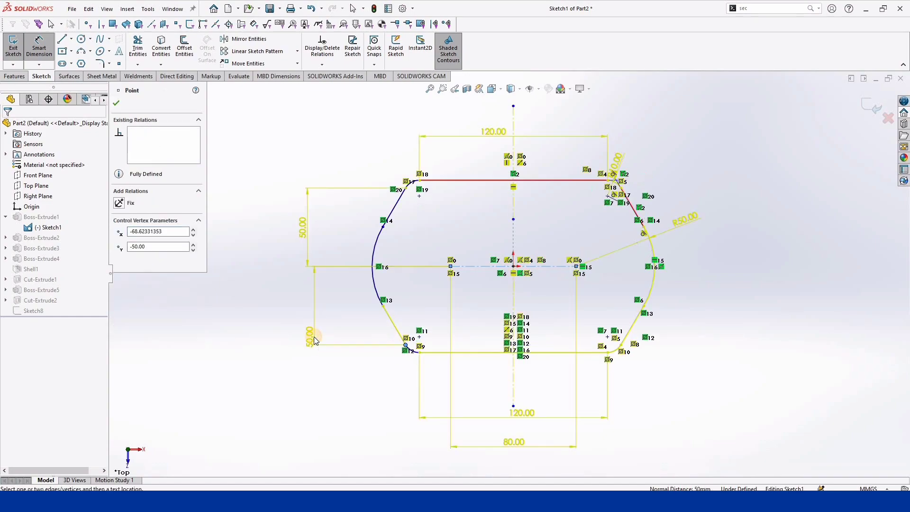
pyautogui.press('Escape')
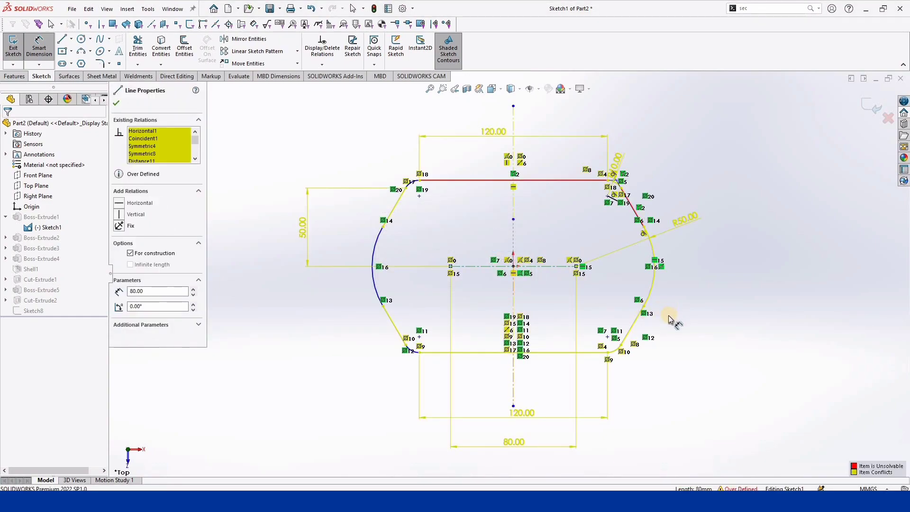
pyautogui.hotkey('ctrl', 'z')
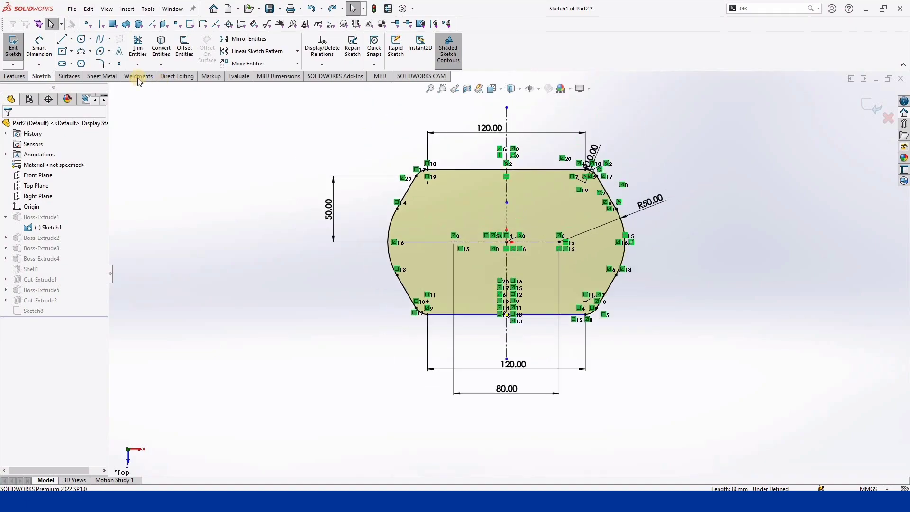
# - Cancel a further dimension attempt and exit the base sketch
pyautogui.press('d')
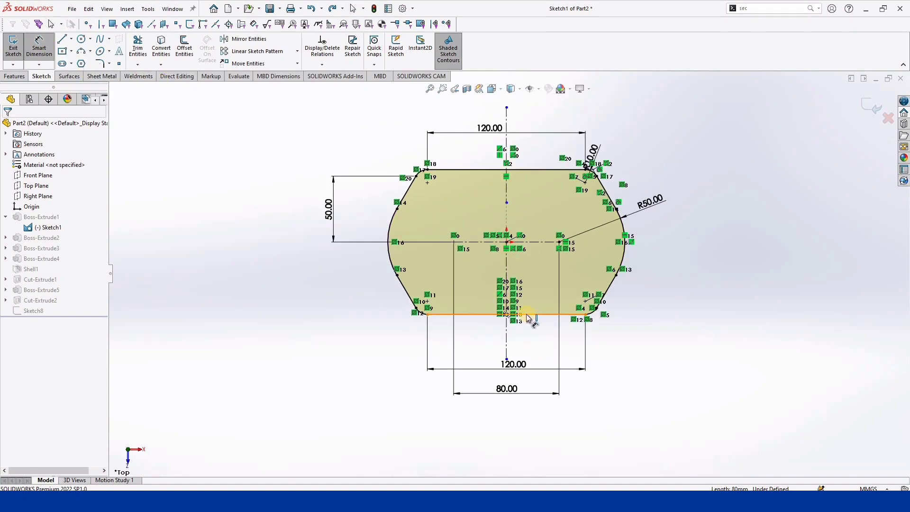
pyautogui.scroll(-4, 528, 318)
pyautogui.scroll(5, 588, 217)
pyautogui.press('Escape')
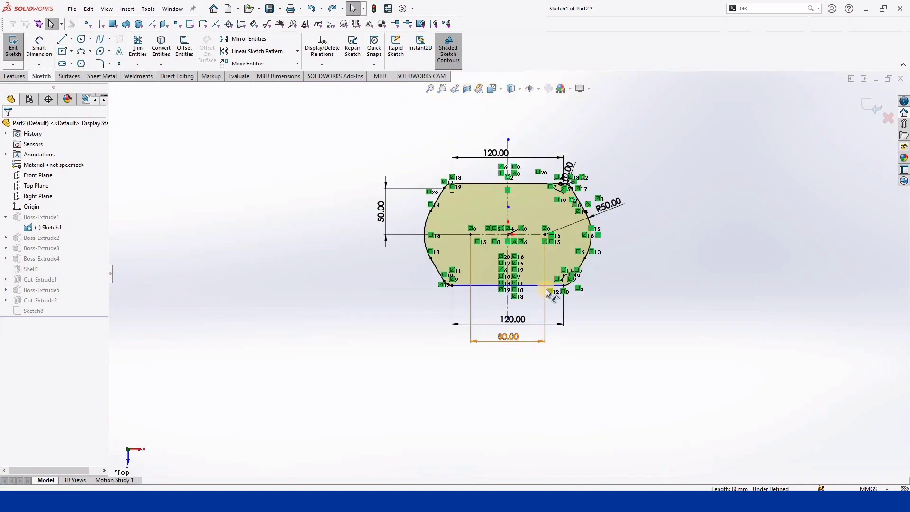
pyautogui.scroll(-3, 512, 226)
pyautogui.click(871, 104)
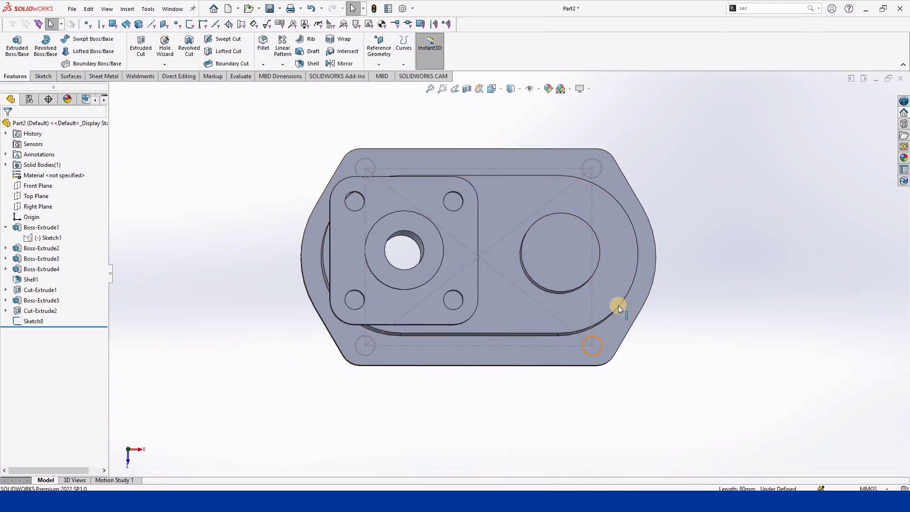
# - Cut Sketch8 through the flange as four Ø10 corner holes and compare with the drawing PDF
pyautogui.scroll(2, 507, 260)
pyautogui.click(31, 322)
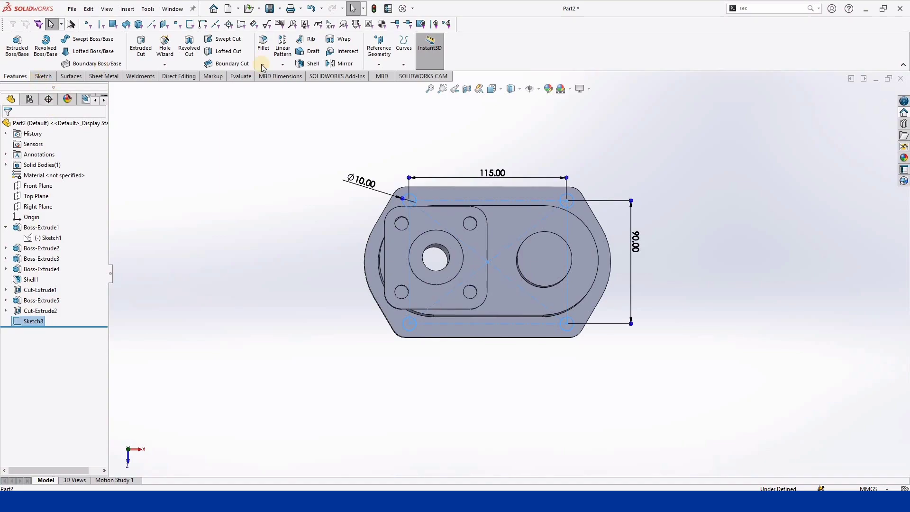
pyautogui.click(140, 50)
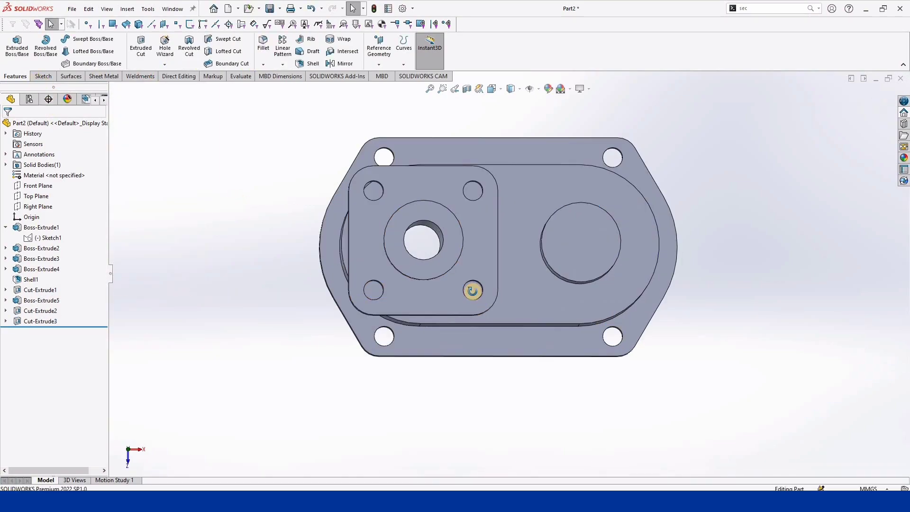
pyautogui.moveTo(468, 286)
pyautogui.mouseDown(button='middle')
pyautogui.moveTo(436, 215)
pyautogui.moveTo(513, 396)
pyautogui.mouseUp(button='middle')
pyautogui.scroll(-3, 502, 397)
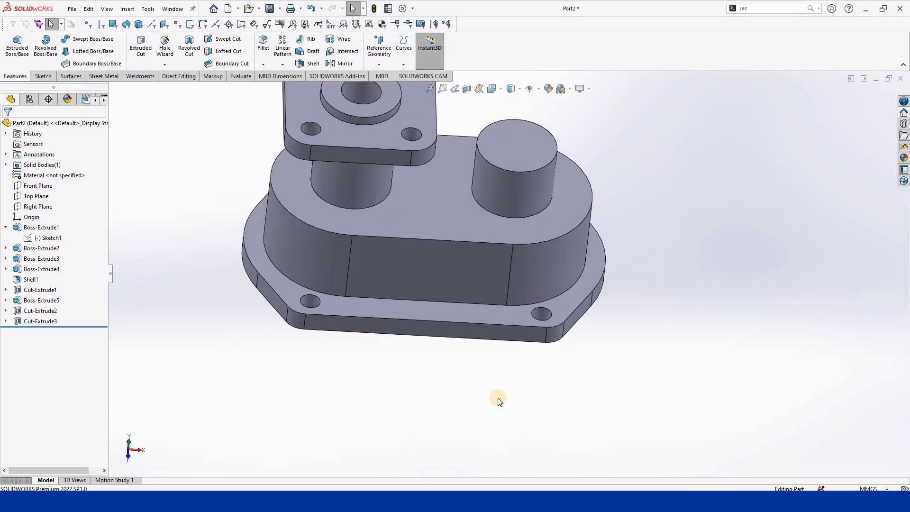
pyautogui.hotkey('alt', 'Tab')
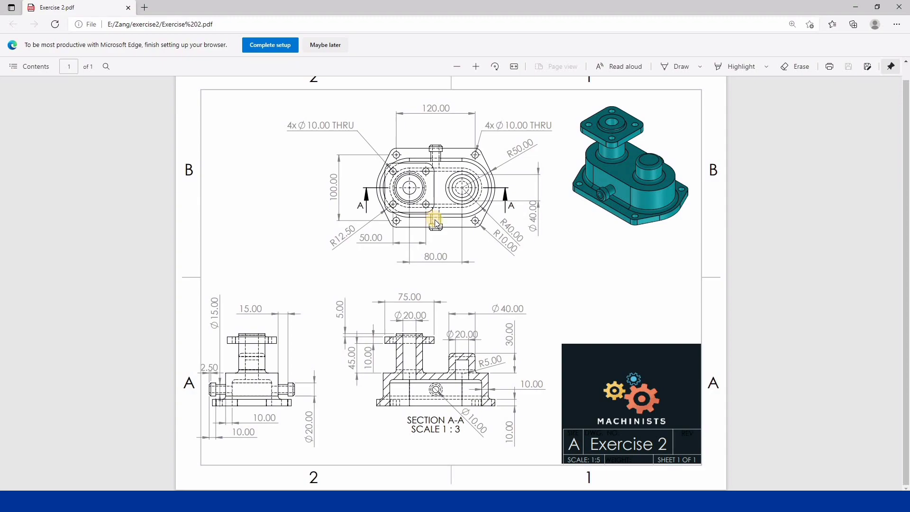
pyautogui.hotkey('alt', 'Tab')
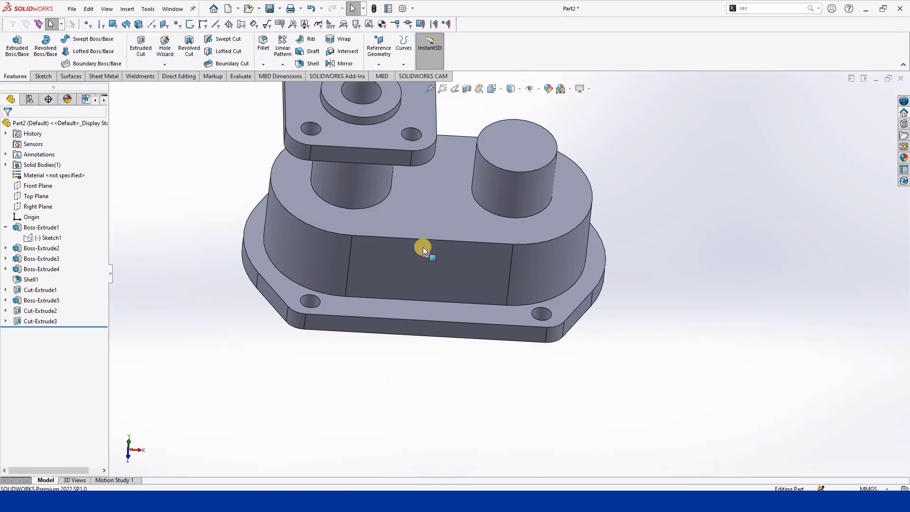
# - Sketch a circle on the front face with its centre 30 mm above the bottom edge
pyautogui.click(451, 240)
pyautogui.click(471, 222)
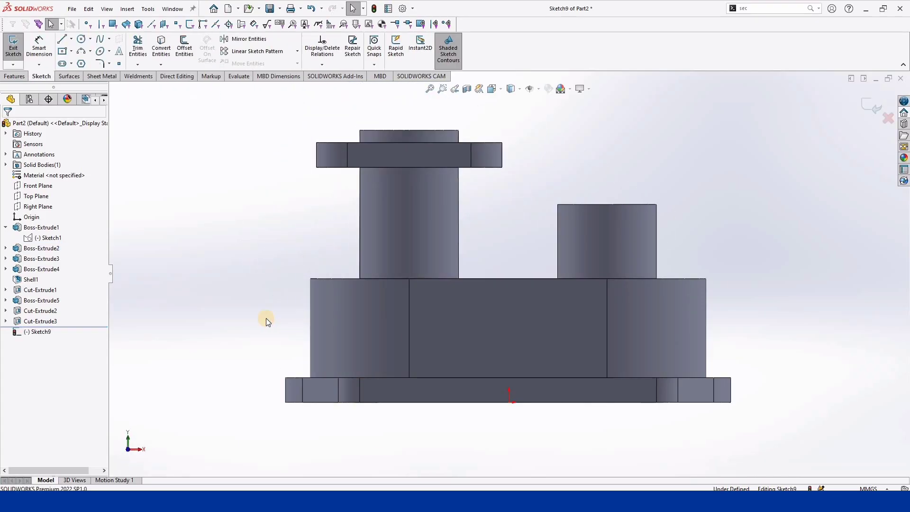
pyautogui.click(85, 40)
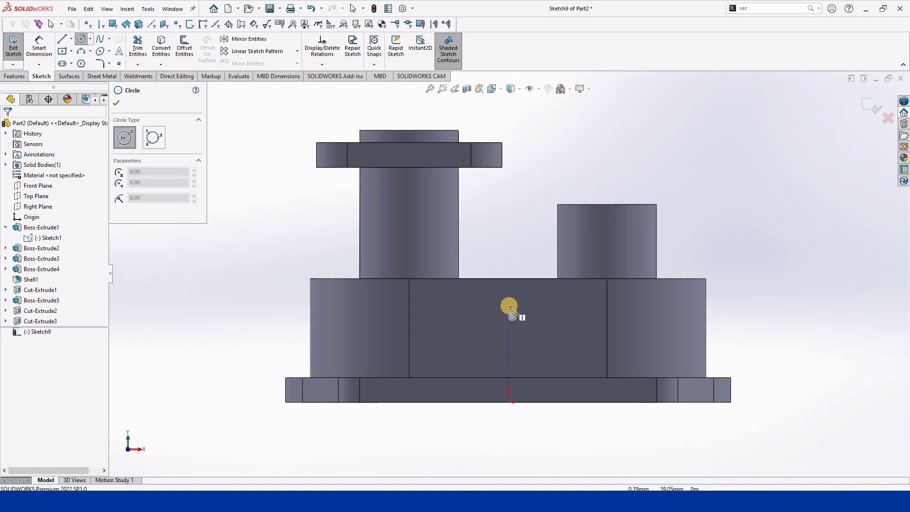
pyautogui.moveTo(509, 316); pyautogui.dragTo(520, 331)
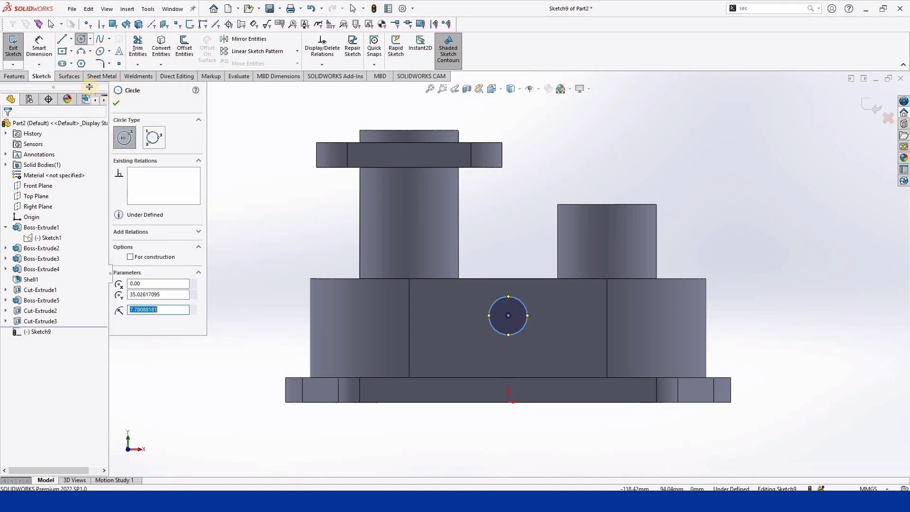
pyautogui.click(38, 44)
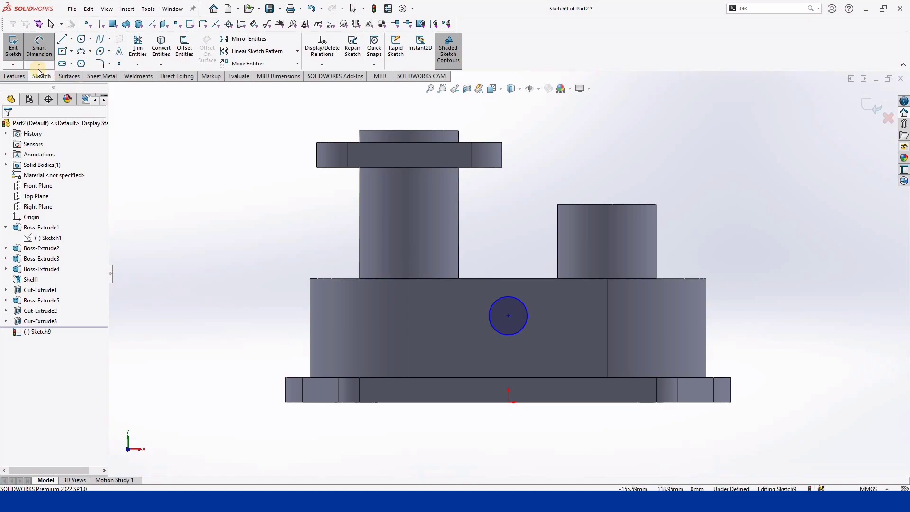
pyautogui.click(550, 404)
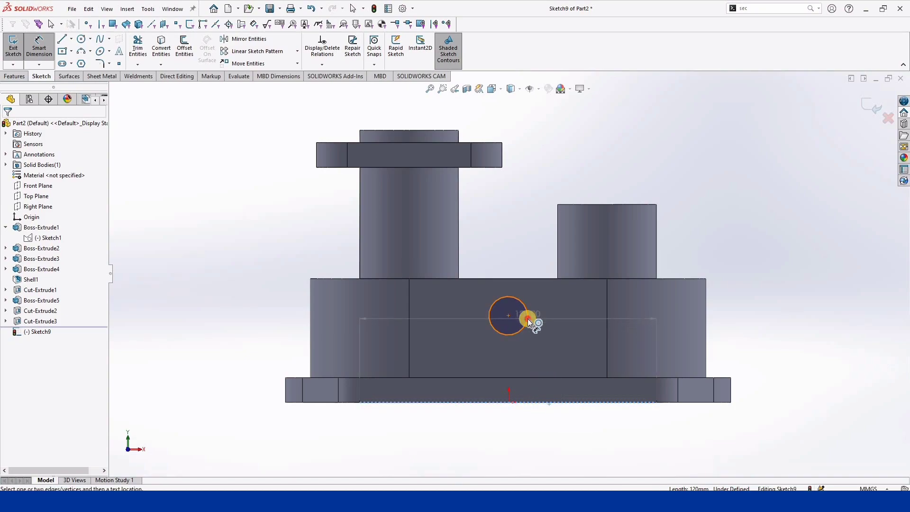
pyautogui.click(527, 319)
pyautogui.click(198, 347)
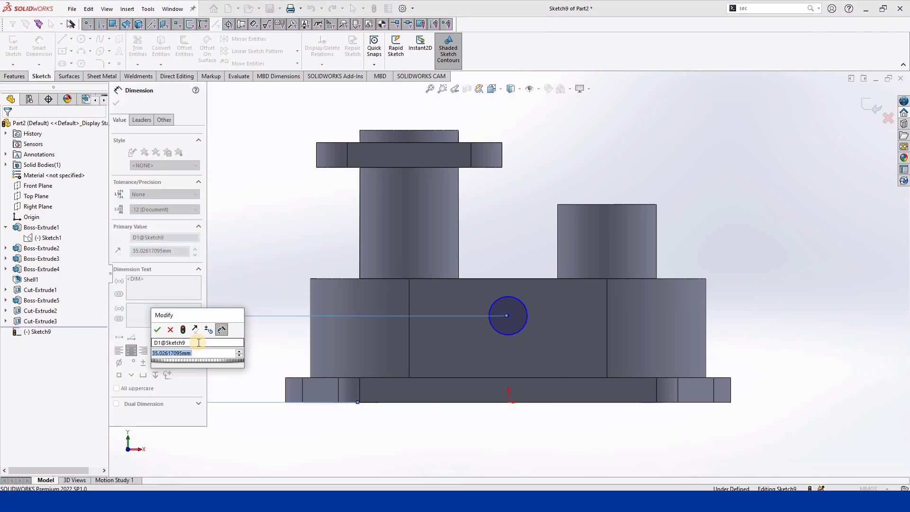
pyautogui.write('30')
pyautogui.click(158, 330)
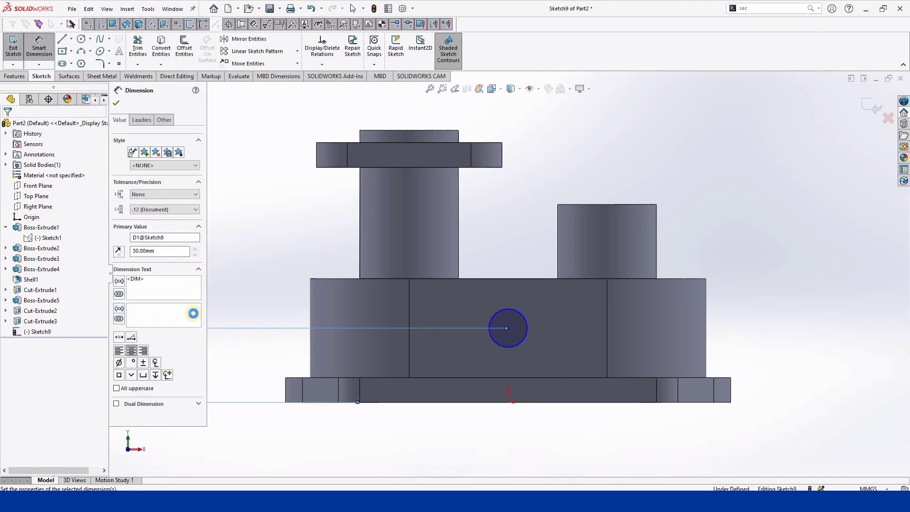
pyautogui.click(122, 107)
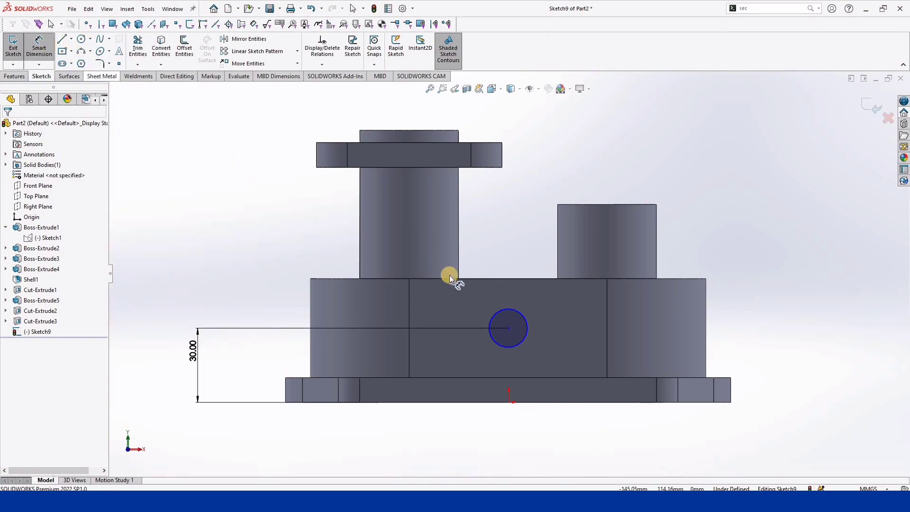
# - Give the circle a 15 mm diameter and align its centre vertically with the origin
pyautogui.click(524, 315)
pyautogui.click(259, 238)
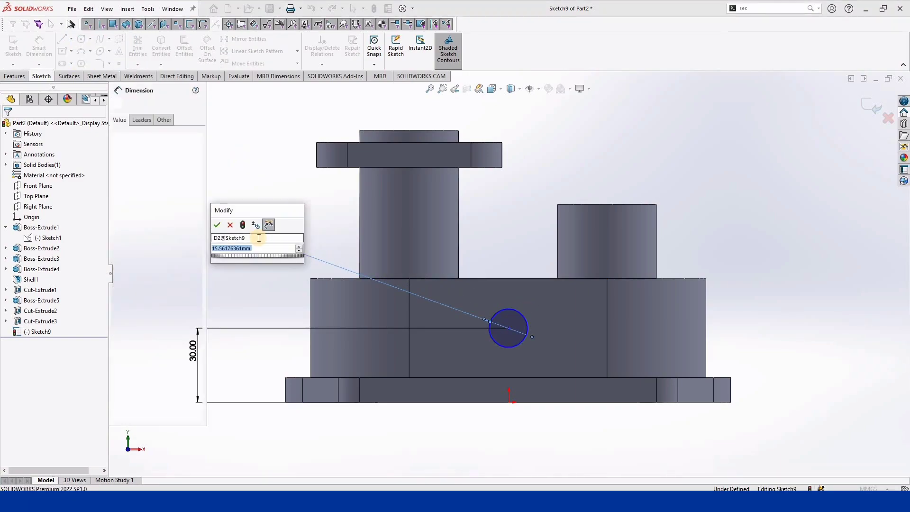
pyautogui.write('15')
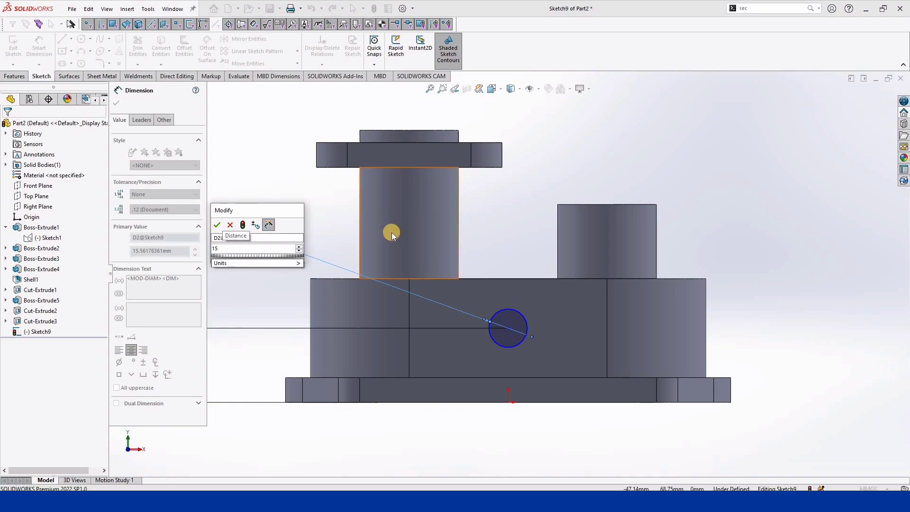
pyautogui.click(218, 227)
pyautogui.click(507, 327)
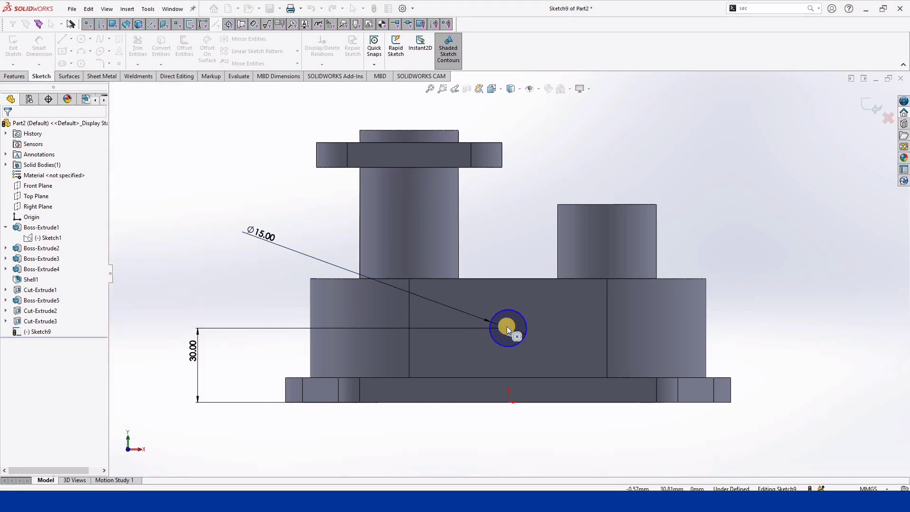
pyautogui.keyDown('ctrl'); pyautogui.click(507, 402); pyautogui.keyUp('ctrl')
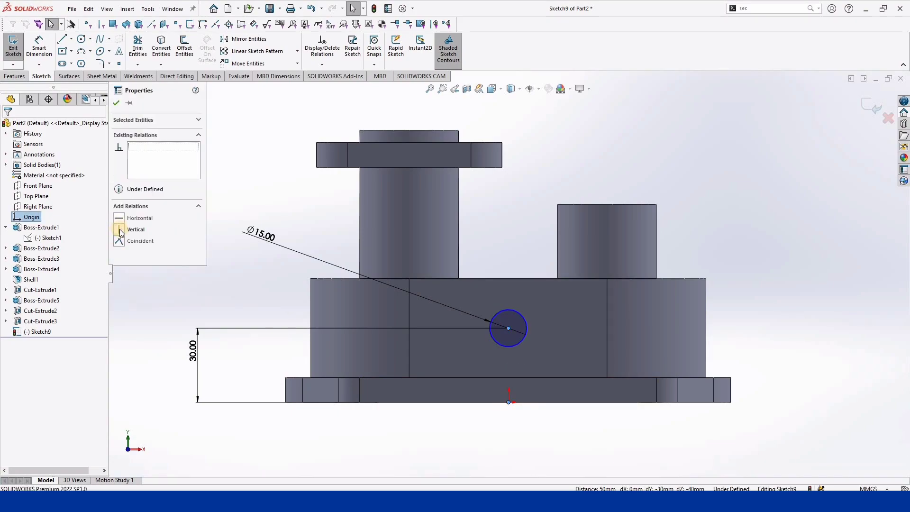
pyautogui.click(121, 231)
pyautogui.press('Escape')
# - Extrude the Ø15 circle 15 mm Blind as a boss
pyautogui.click(14, 76)
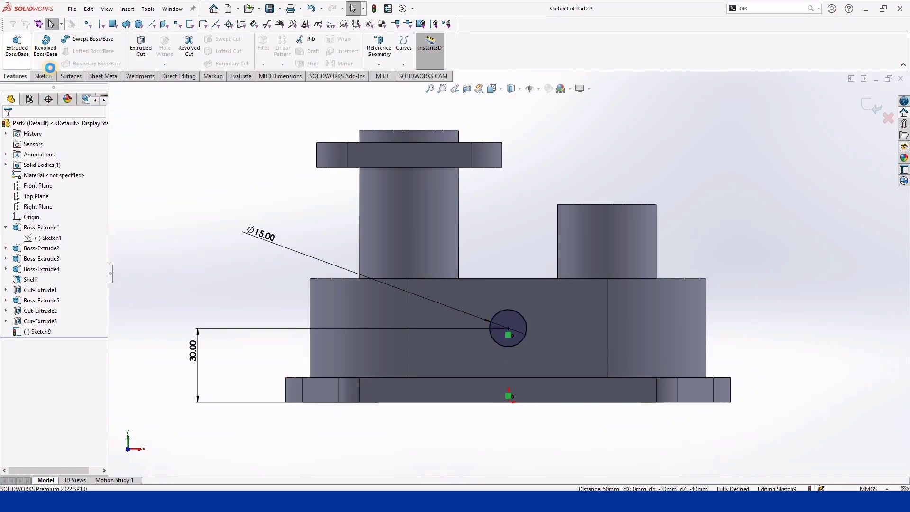
pyautogui.click(17, 45)
pyautogui.write('1')
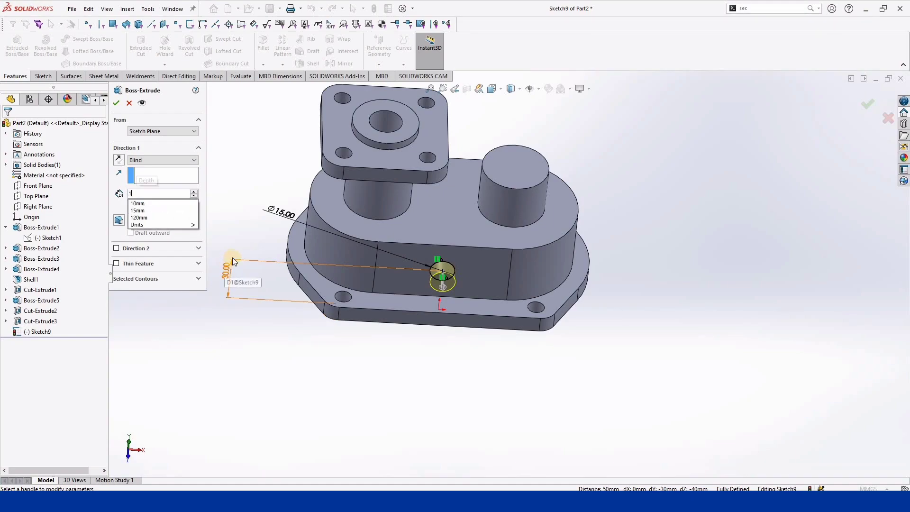
pyautogui.write('5')
pyautogui.press('Return')
pyautogui.click(115, 104)
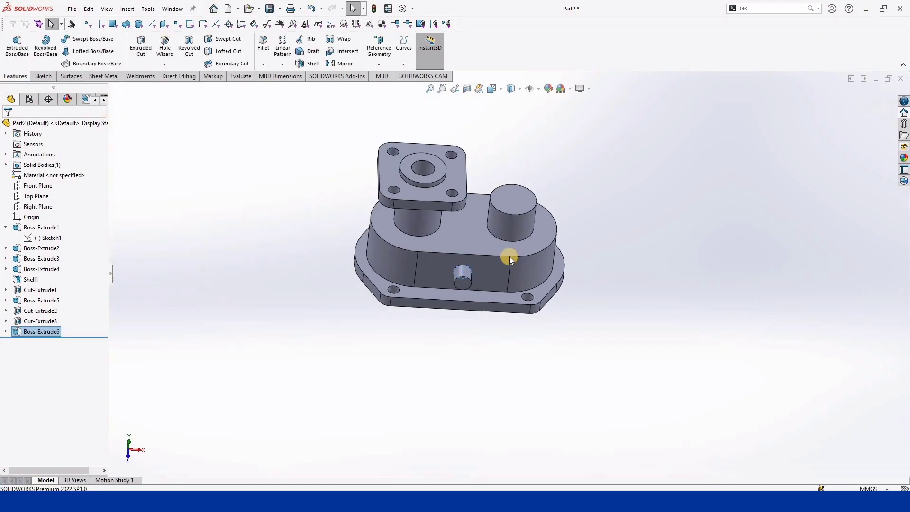
# - Sketch a Ø20 circle centred on the front boss end face
pyautogui.click(453, 303)
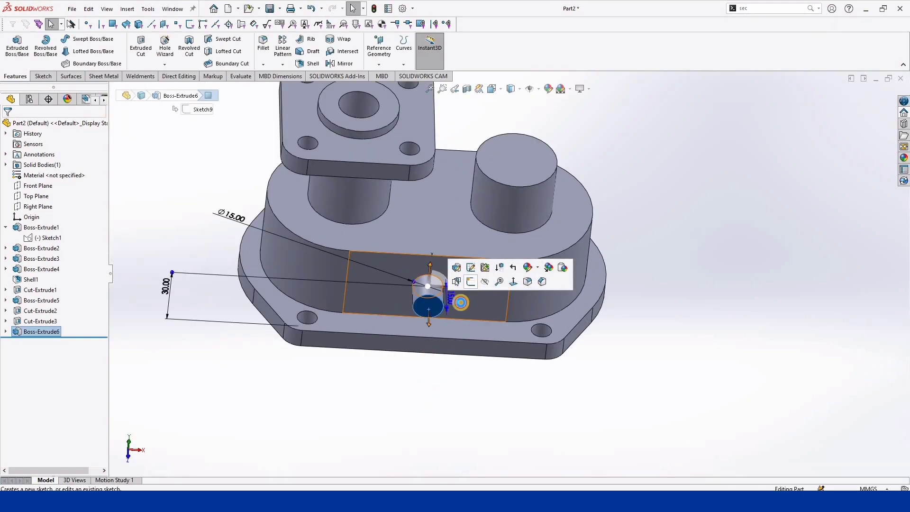
pyautogui.click(467, 285)
pyautogui.press('c')
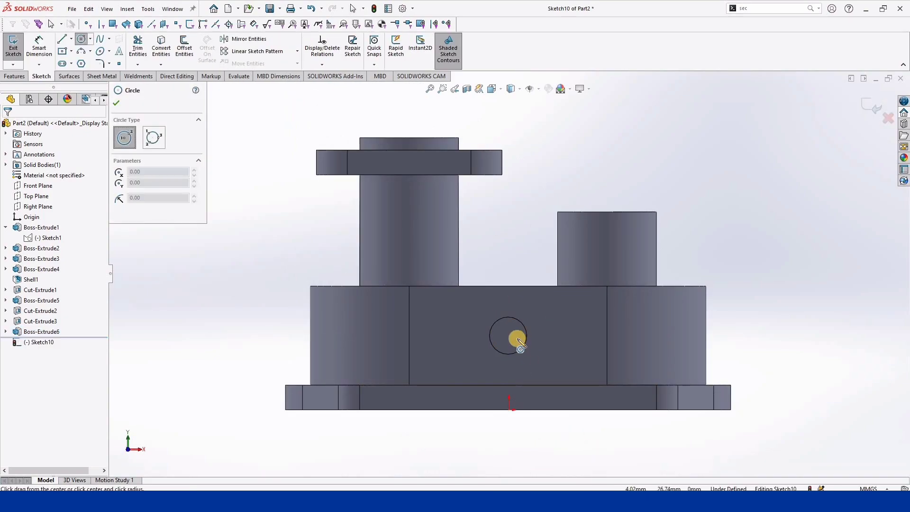
pyautogui.click(509, 336)
pyautogui.click(533, 316)
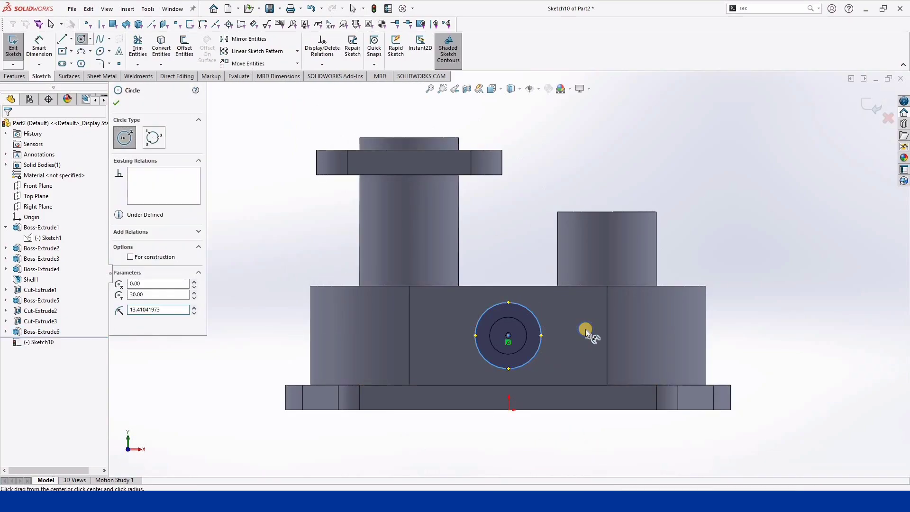
pyautogui.press('d')
pyautogui.click(544, 329)
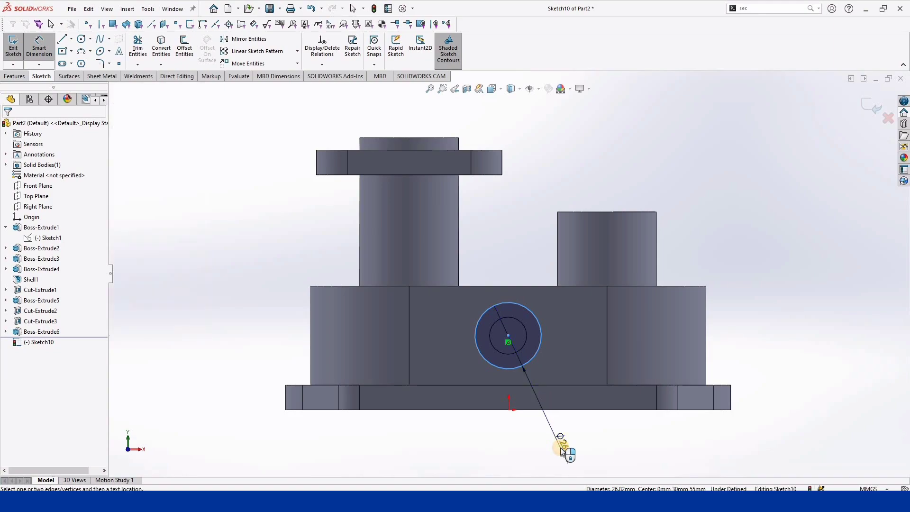
pyautogui.click(565, 450)
pyautogui.write('20')
pyautogui.press('Return')
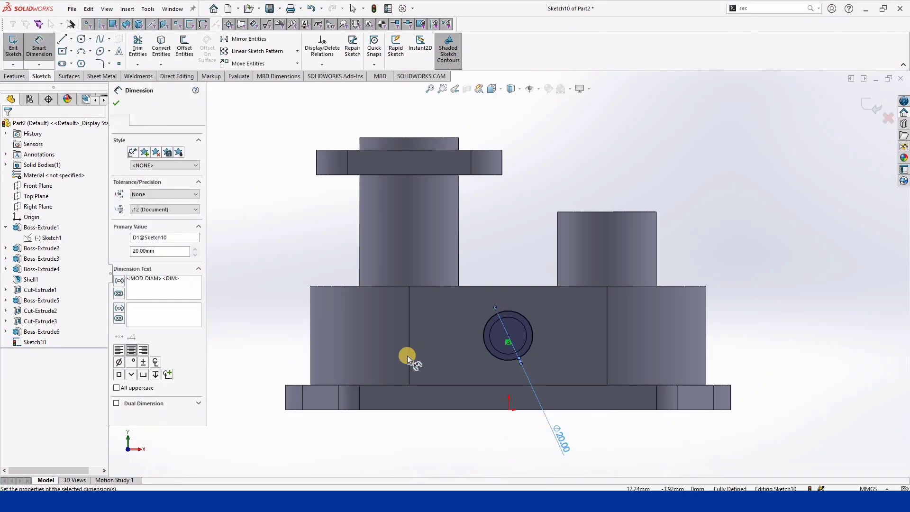
pyautogui.press('Escape')
# - Extrude the Ø20 circle 10 mm as a collar boss
pyautogui.click(14, 76)
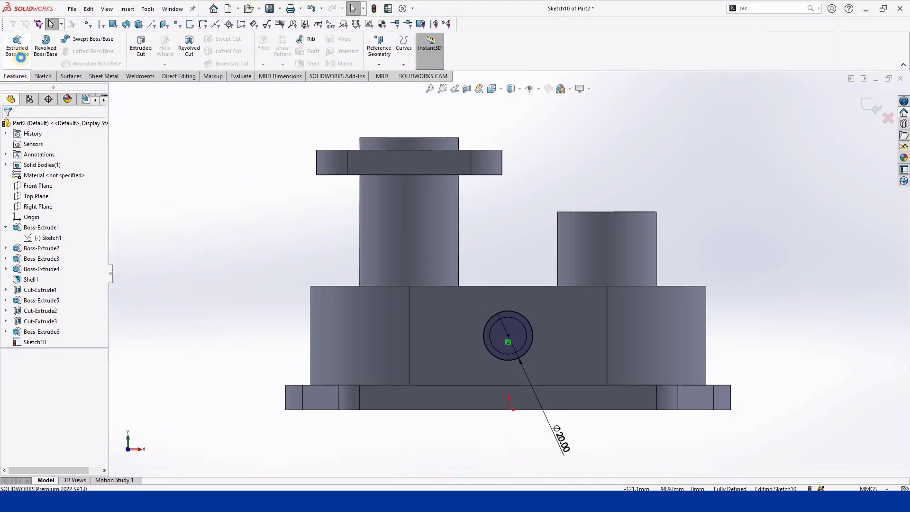
pyautogui.click(18, 45)
pyautogui.write('10')
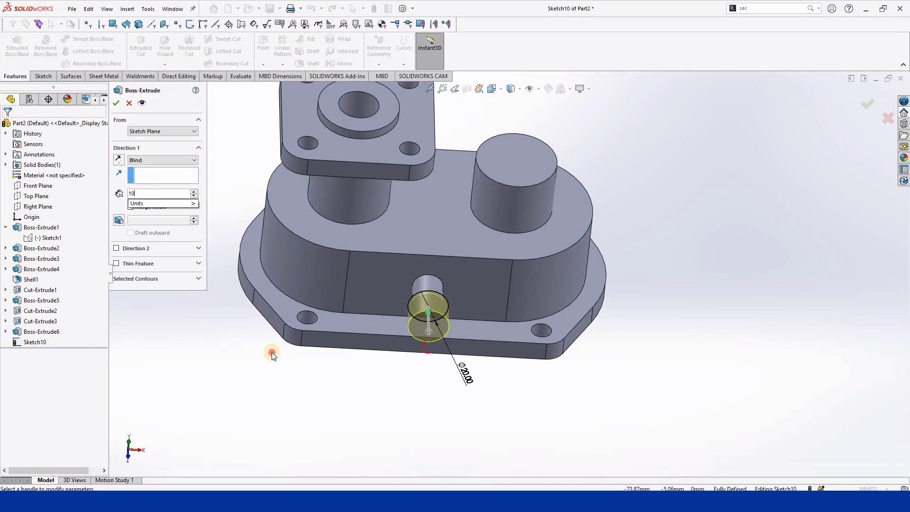
pyautogui.press('Return')
pyautogui.click(114, 102)
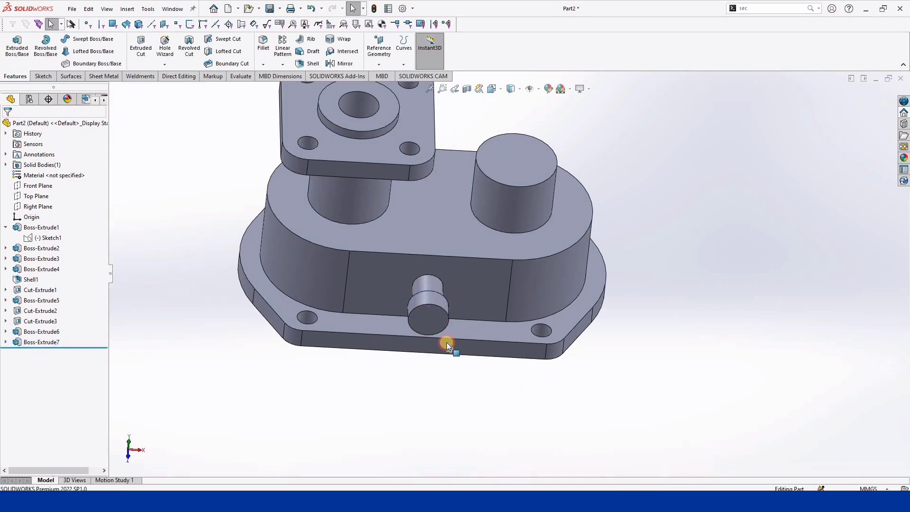
pyautogui.click(436, 326)
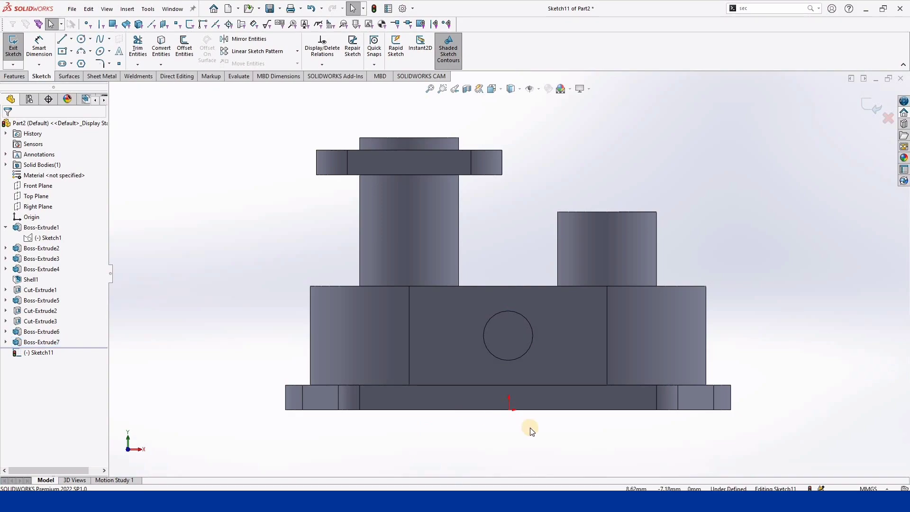
# - Sketch a Ø10 circle centred on the boss end
pyautogui.press('c')
pyautogui.moveTo(508, 335); pyautogui.dragTo(533, 336)
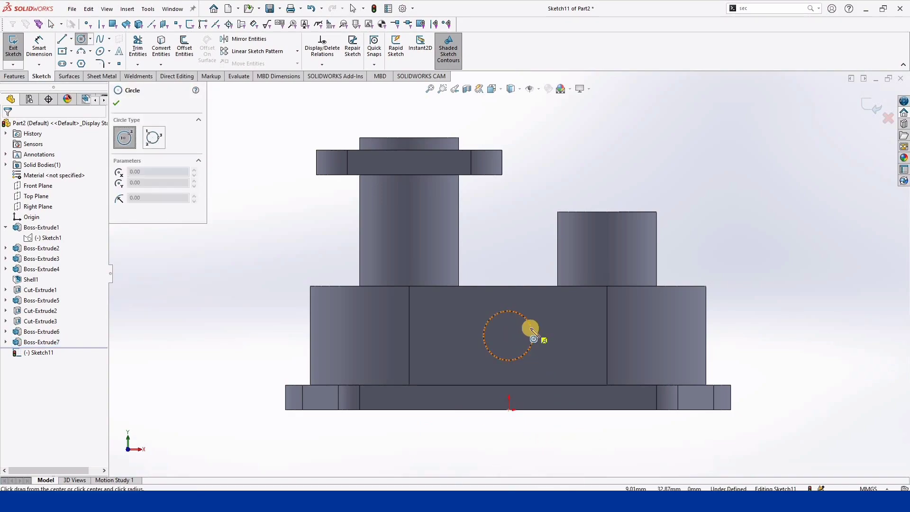
pyautogui.click(511, 336)
pyautogui.click(519, 331)
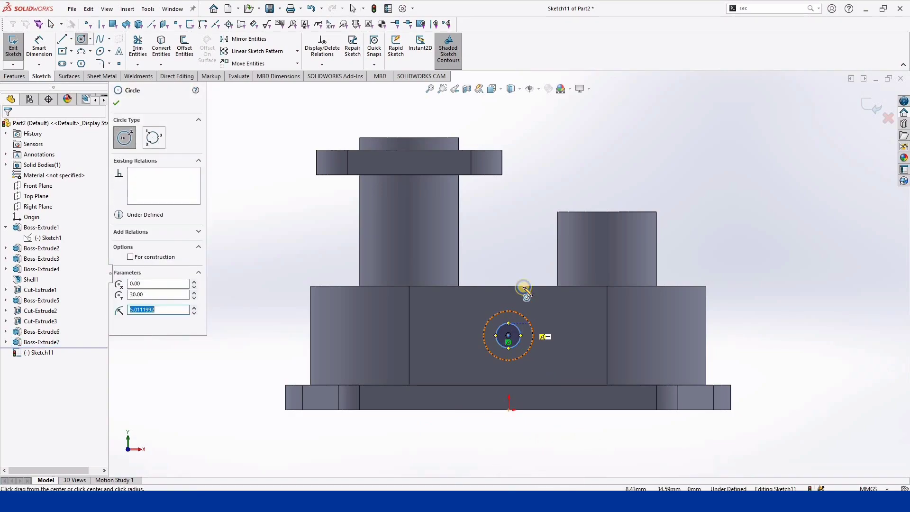
pyautogui.press('d')
pyautogui.click(551, 346)
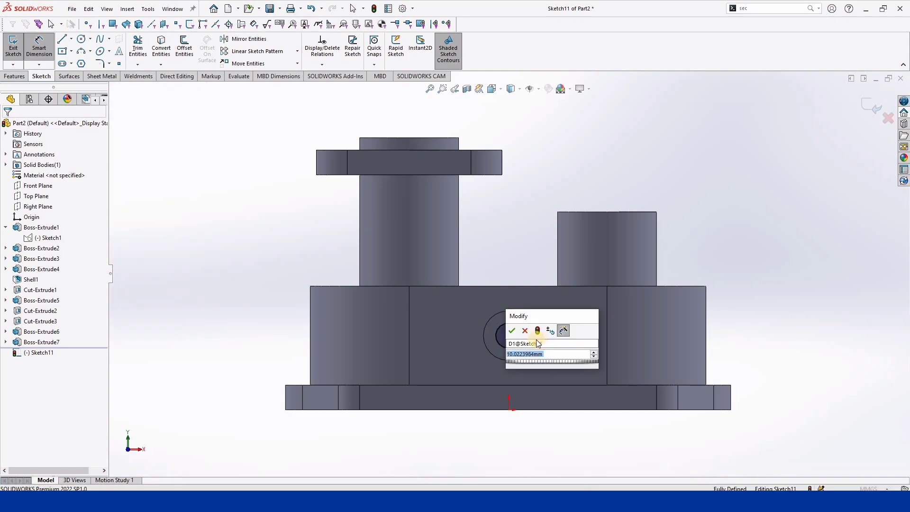
pyautogui.write('10')
pyautogui.press('Return')
pyautogui.press('Escape')
# - Cut the Ø10 circle into the boss with end condition Up To Next
pyautogui.click(14, 76)
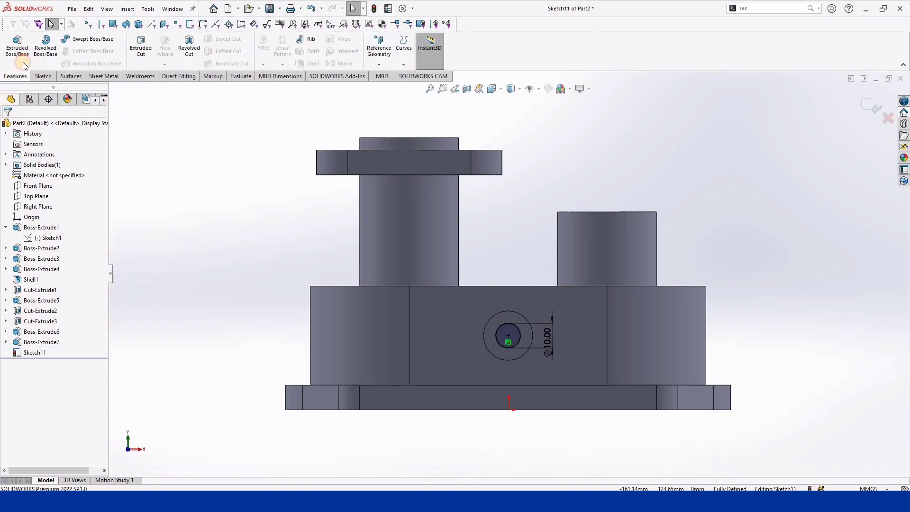
pyautogui.click(136, 48)
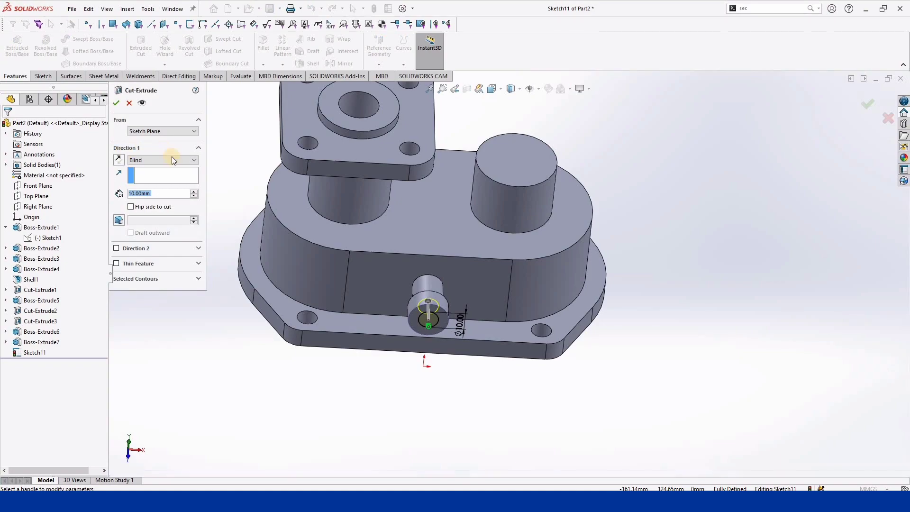
pyautogui.click(172, 159)
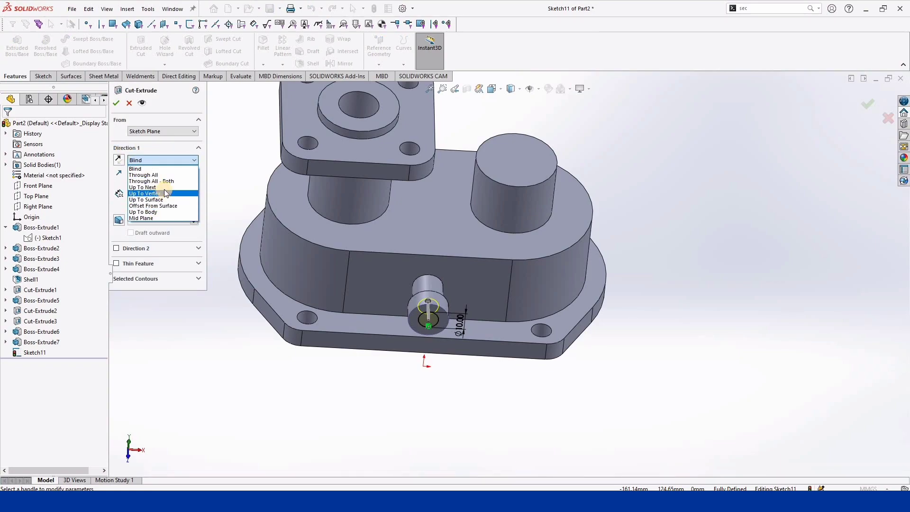
pyautogui.click(164, 188)
pyautogui.click(115, 103)
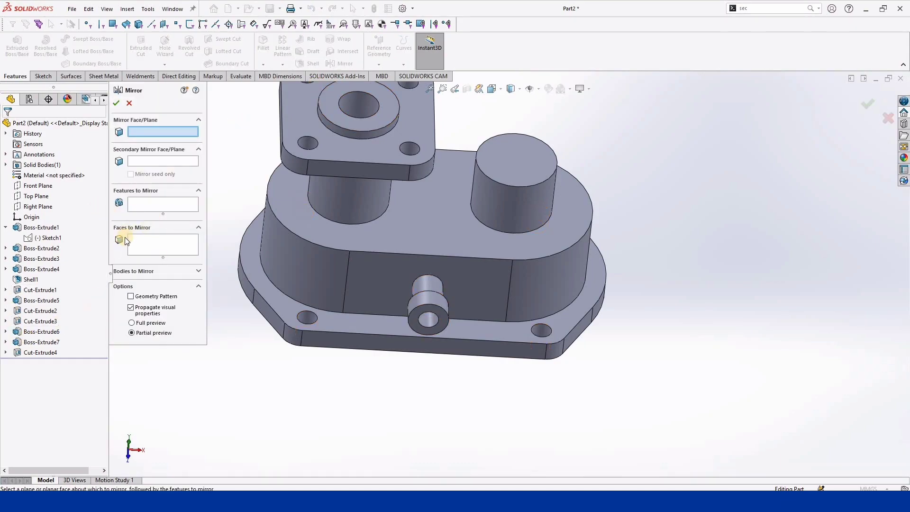
# - Pick the hole cut and larger boss for mirroring, then cancel the mirror
pyautogui.click(148, 206)
pyautogui.click(40, 352)
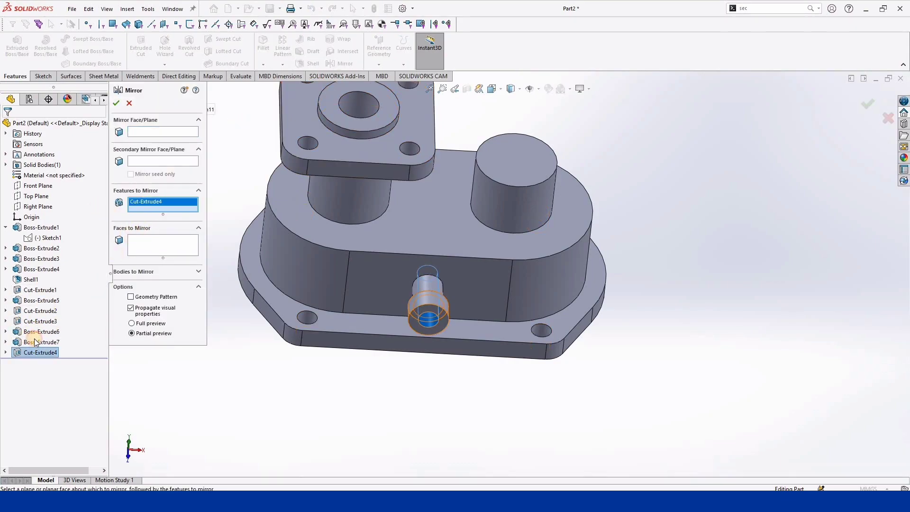
pyautogui.click(34, 342)
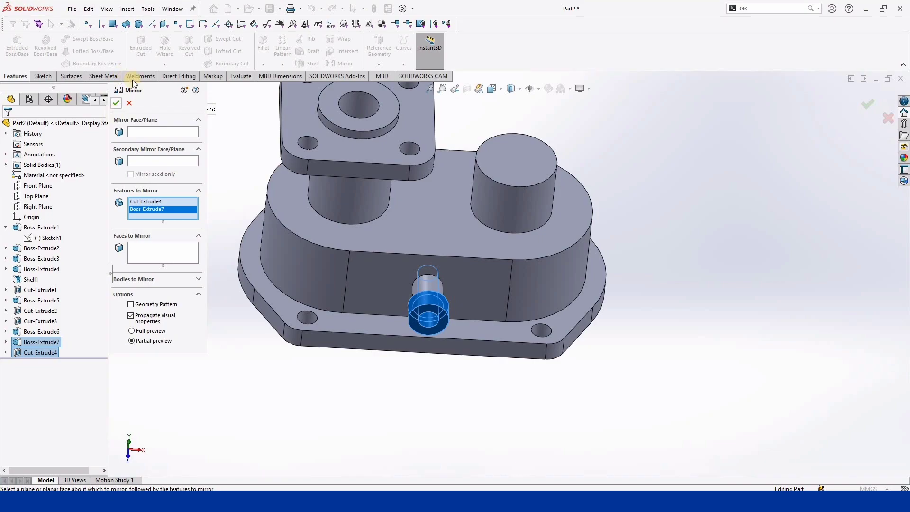
pyautogui.click(129, 103)
# - Chamfer the boss end edge at 2.5 mm × 45°
pyautogui.click(283, 87)
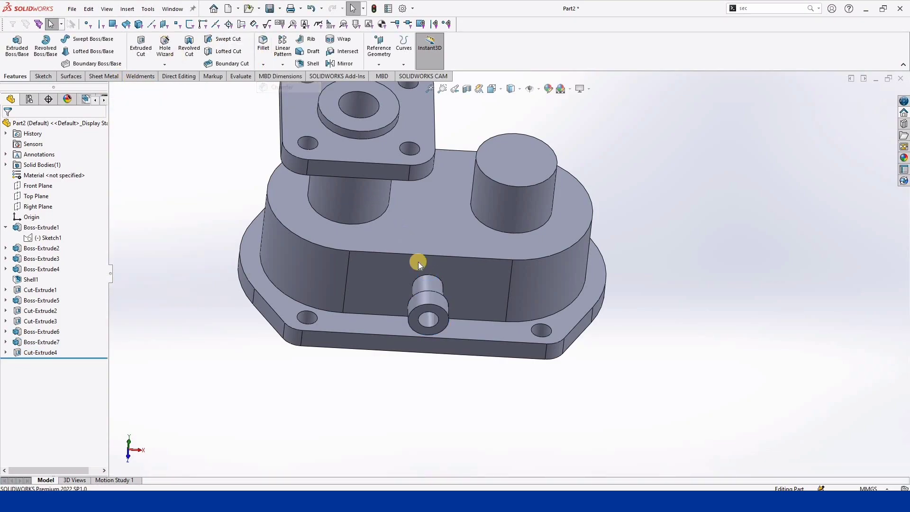
pyautogui.click(438, 303)
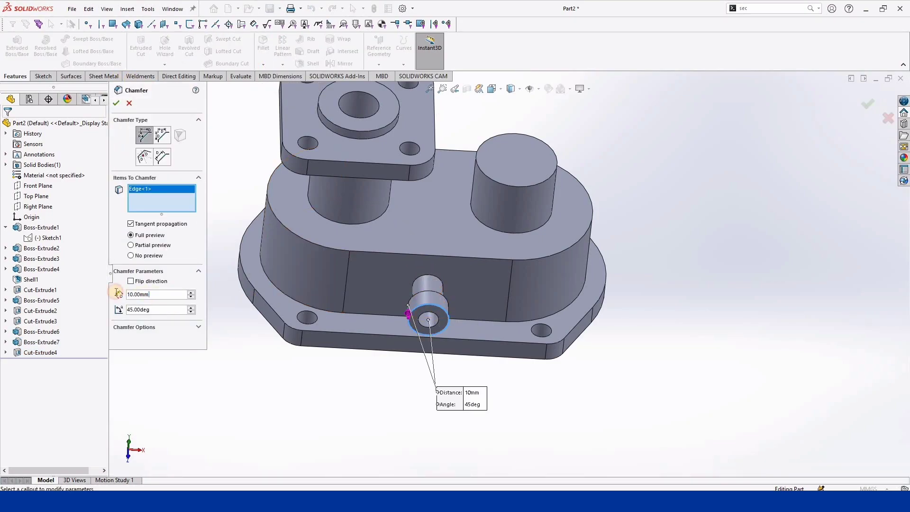
pyautogui.write('2.5')
pyautogui.press('Return')
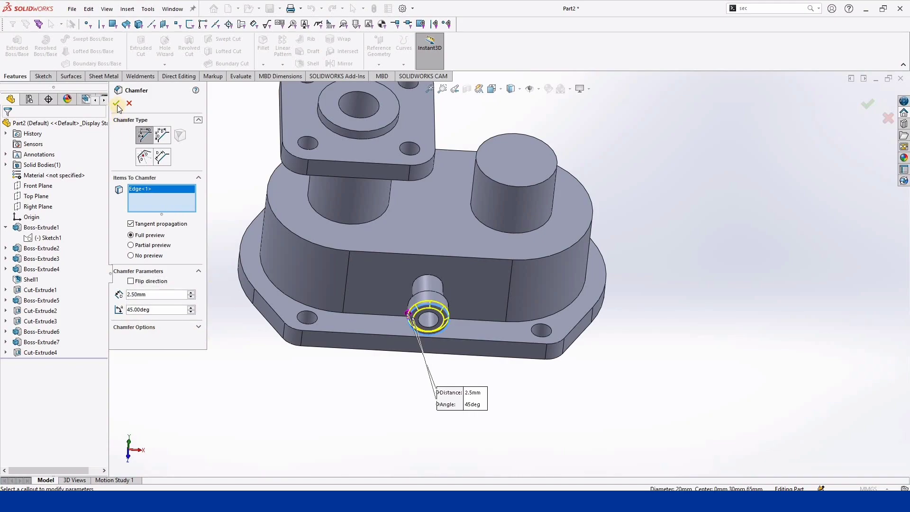
pyautogui.click(117, 104)
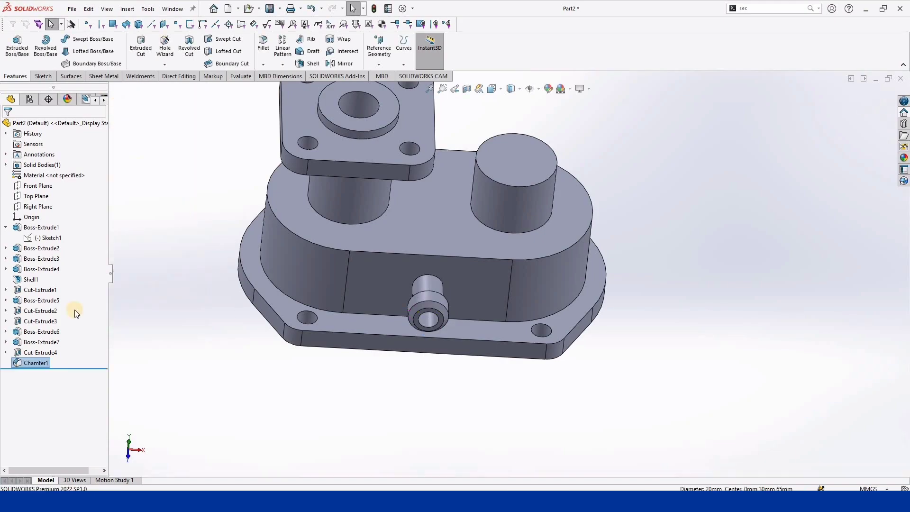
# - Select Chamfer1, Cut-Extrude4 and Boss-Extrude6/7 as features to mirror
pyautogui.click(343, 65)
pyautogui.click(35, 361)
pyautogui.click(156, 209)
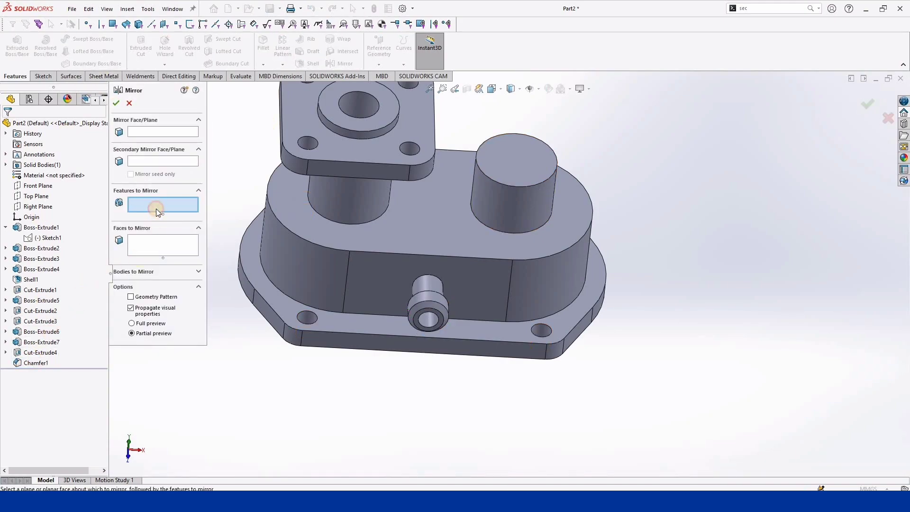
pyautogui.click(35, 363)
pyautogui.click(71, 346)
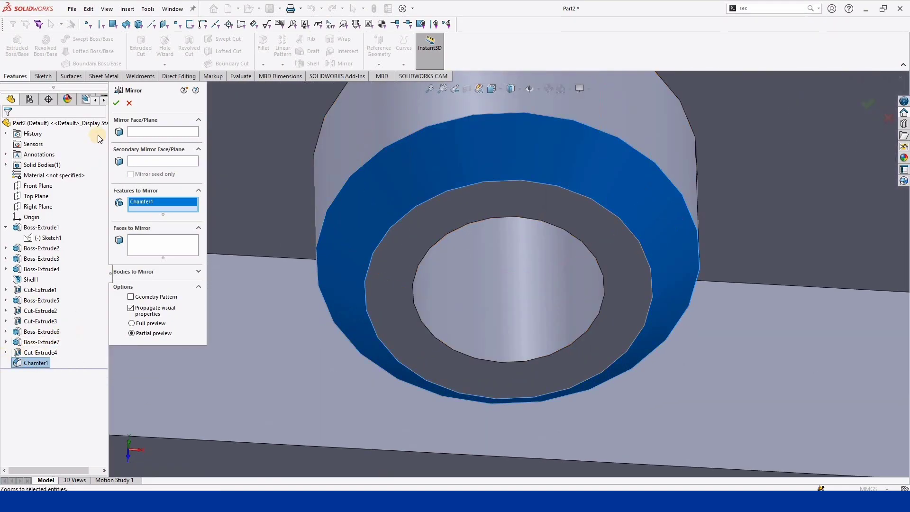
pyautogui.click(36, 352)
pyautogui.click(38, 332)
pyautogui.scroll(5, 447, 270)
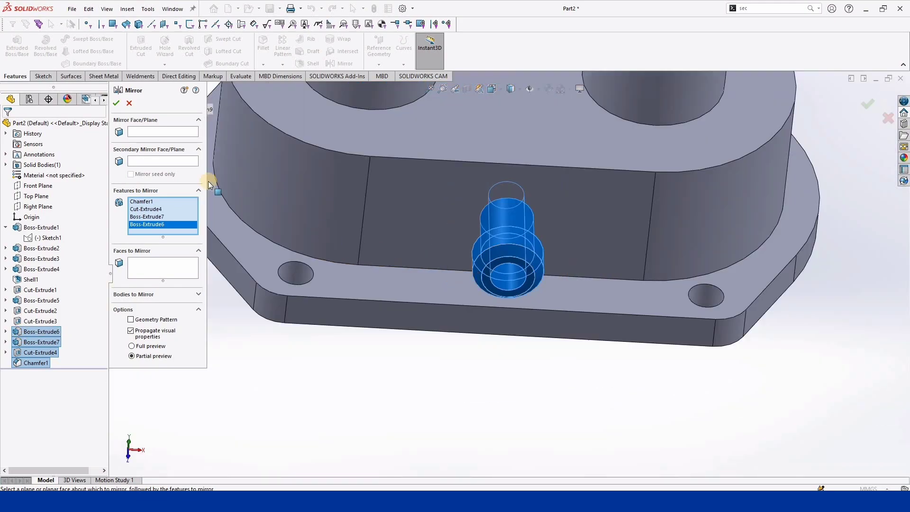
# - Mirror the nozzle features across the Front Plane instead of the Right Plane
pyautogui.click(159, 130)
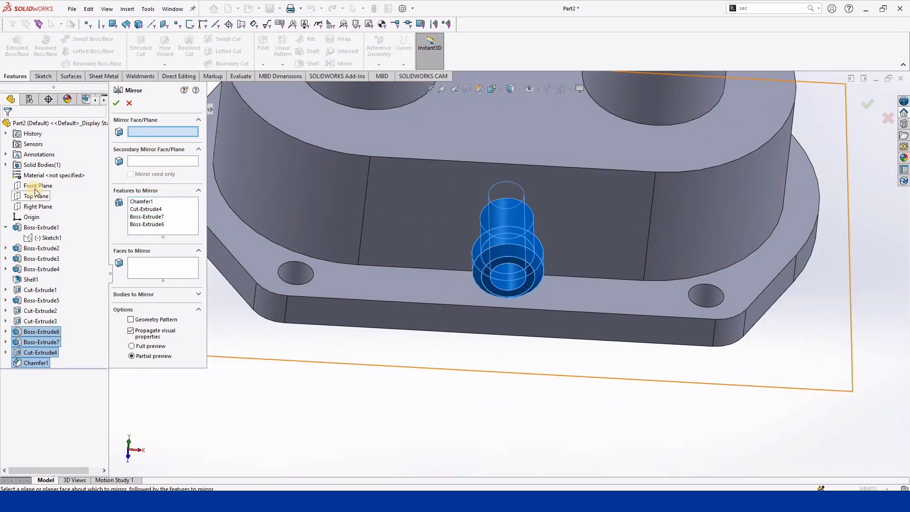
pyautogui.click(34, 207)
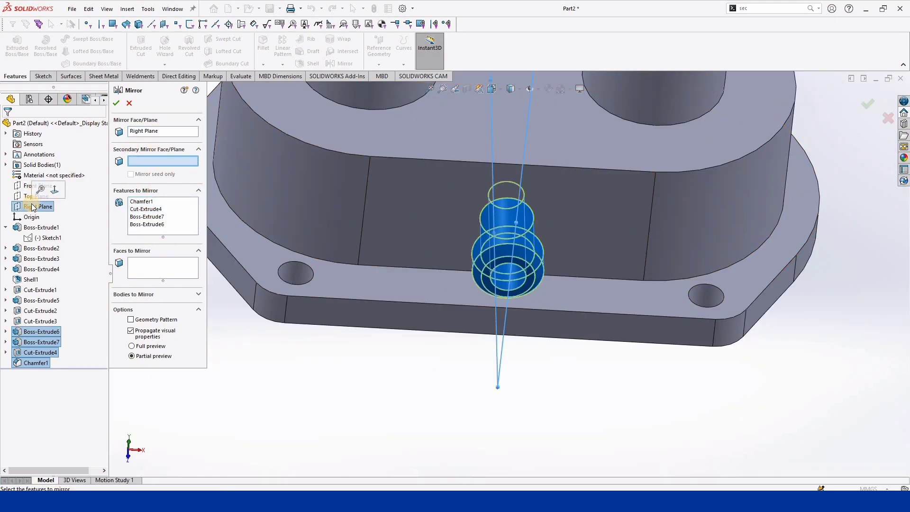
pyautogui.click(190, 131)
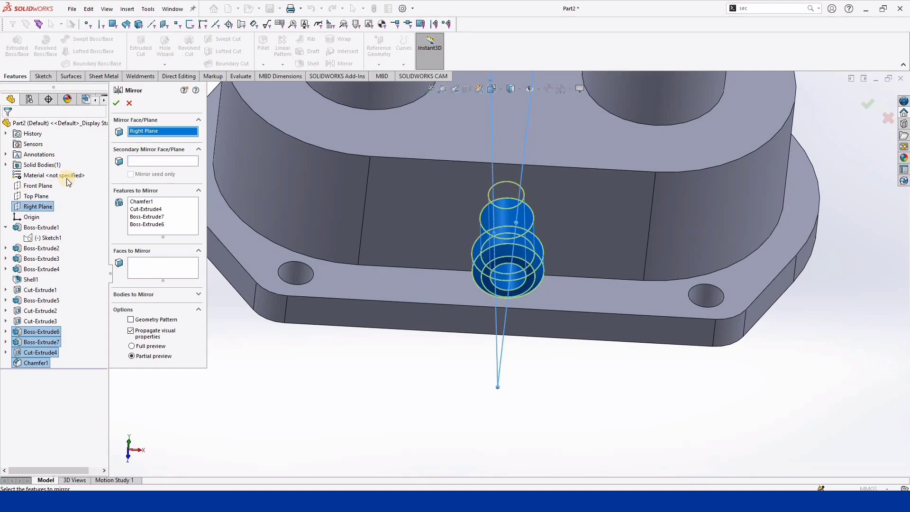
pyautogui.scroll(5, 424, 261)
pyautogui.moveTo(424, 260); pyautogui.dragTo(259, 237, button='middle')
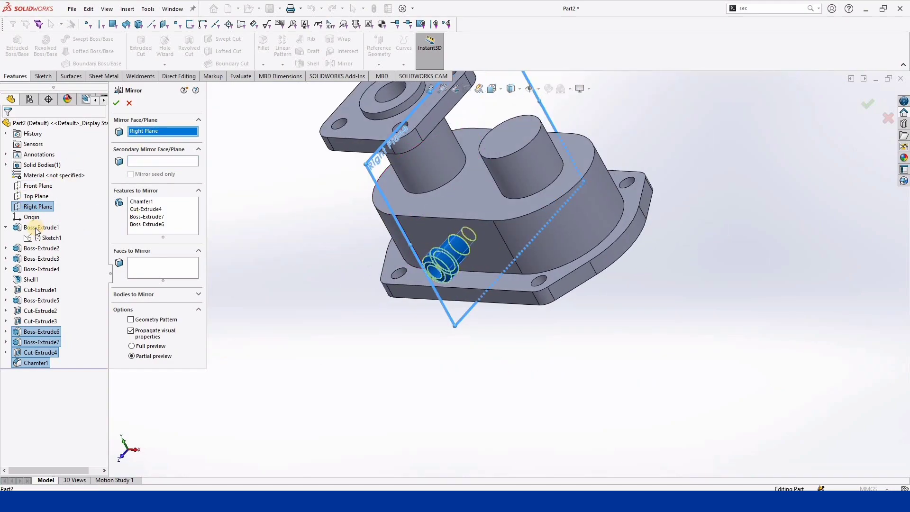
pyautogui.click(37, 186)
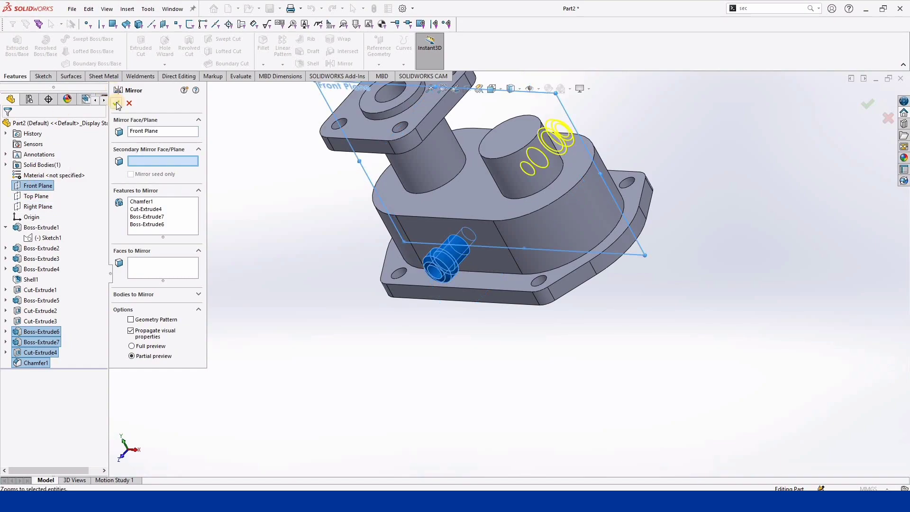
pyautogui.press('Return')
pyautogui.moveTo(549, 142)
pyautogui.mouseDown(button='middle')
pyautogui.moveTo(417, 261)
pyautogui.moveTo(512, 197)
pyautogui.mouseUp(button='middle')
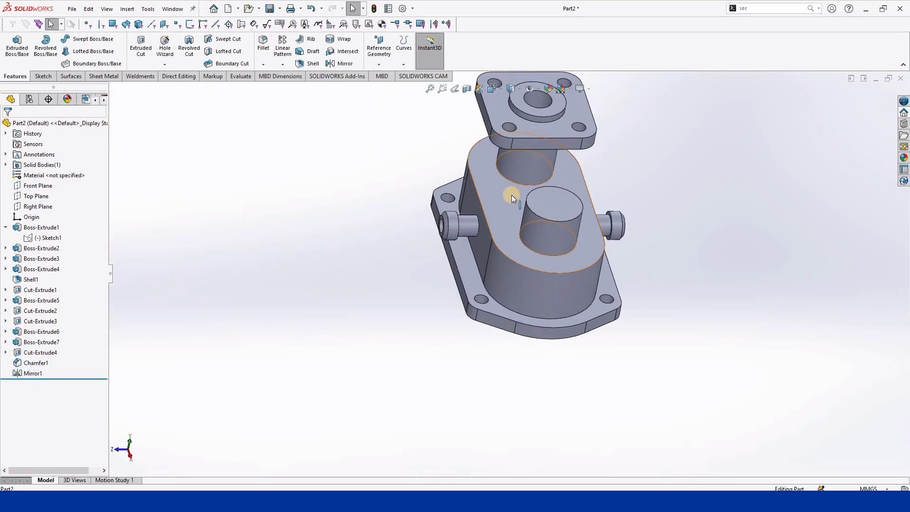
pyautogui.scroll(-3, 512, 197)
# - Round the four body-to-flange and boss junction edge loops with a 5 mm fillet
pyautogui.click(263, 45)
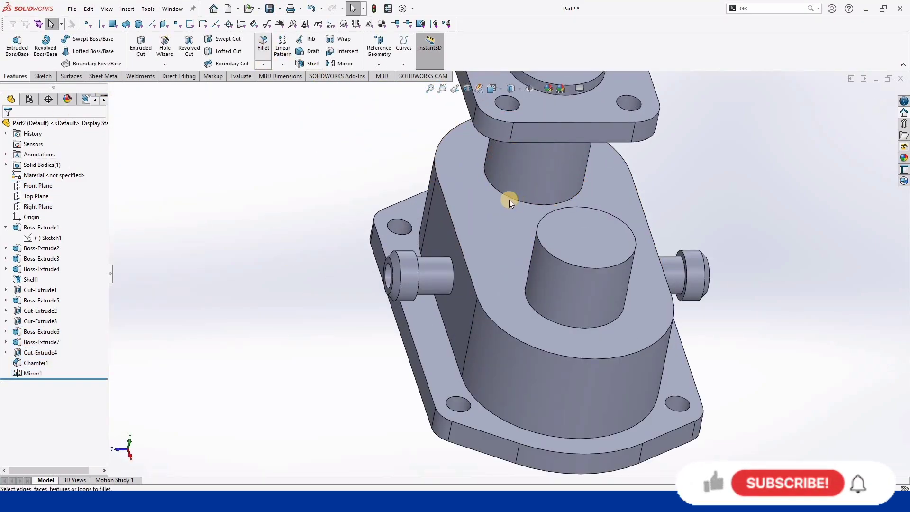
pyautogui.click(444, 322)
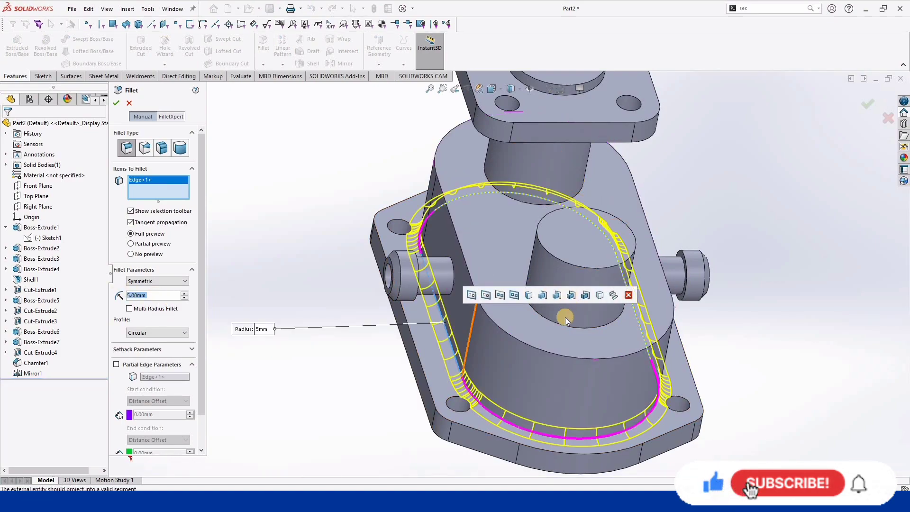
pyautogui.click(554, 322)
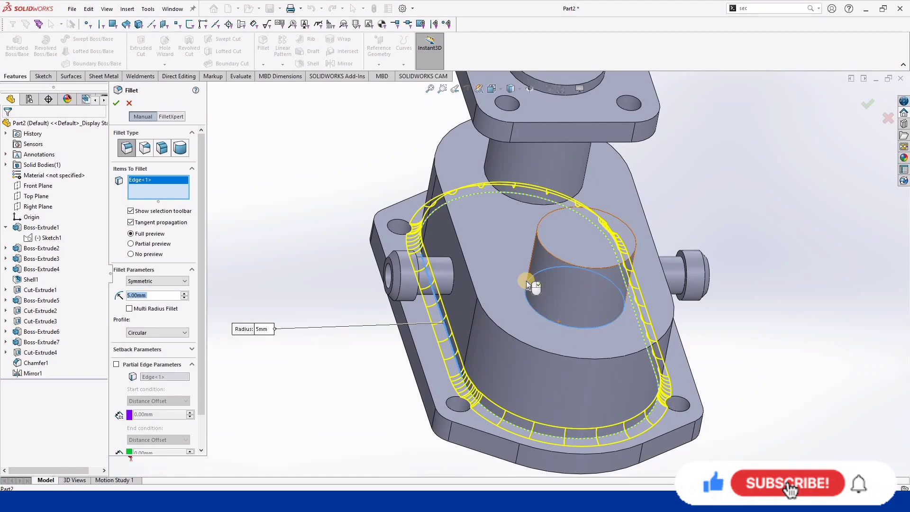
pyautogui.click(508, 198)
pyautogui.moveTo(508, 197); pyautogui.dragTo(690, 403, button='middle')
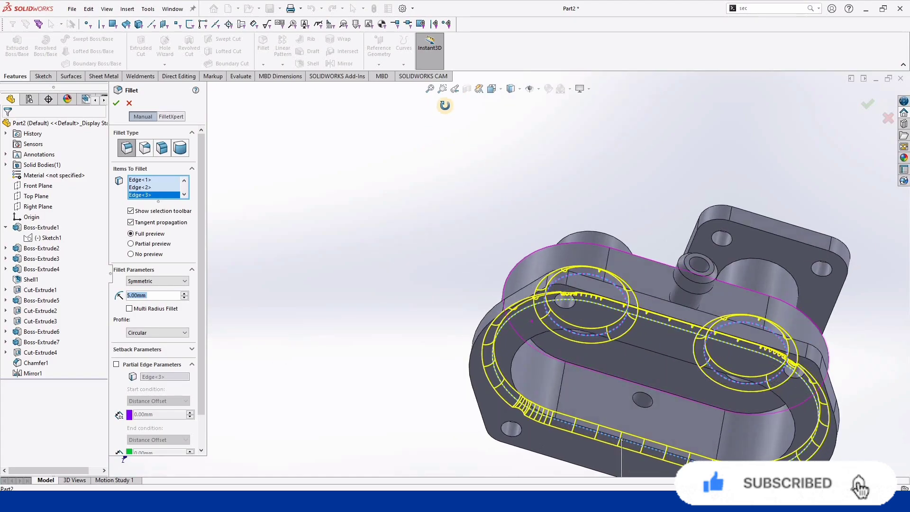
pyautogui.click(690, 402)
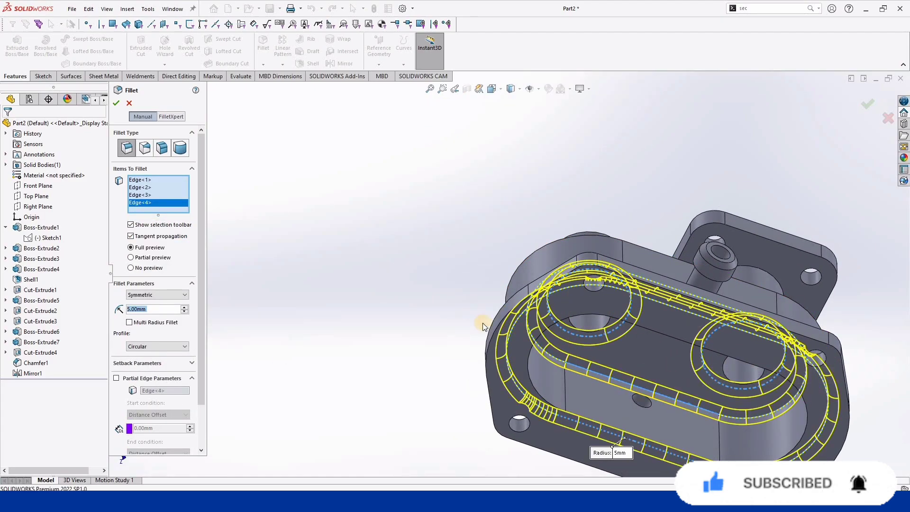
pyautogui.moveTo(482, 325)
pyautogui.mouseDown(button='middle')
pyautogui.moveTo(594, 381)
pyautogui.moveTo(116, 152)
pyautogui.mouseUp(button='middle')
pyautogui.click(115, 103)
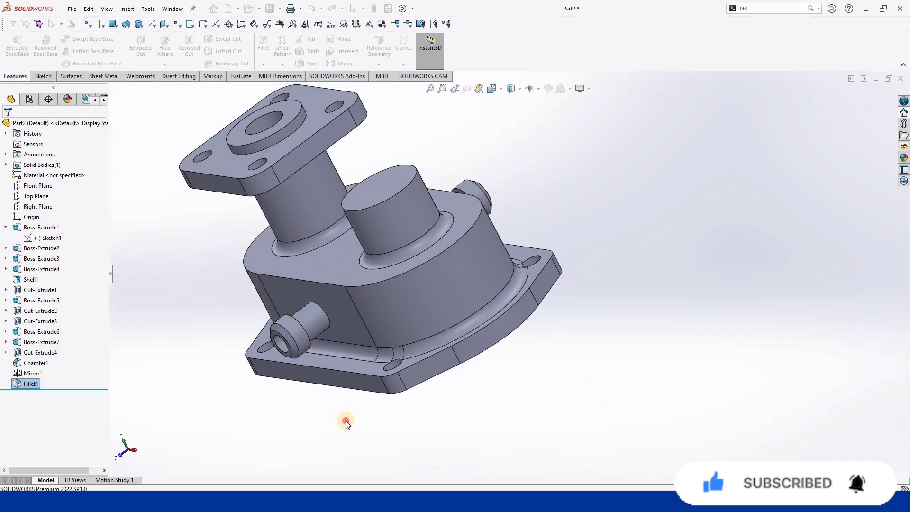
pyautogui.moveTo(346, 420)
pyautogui.mouseDown(button='middle')
pyautogui.moveTo(209, 211)
pyautogui.moveTo(235, 254)
pyautogui.moveTo(371, 305)
pyautogui.mouseUp(button='middle')
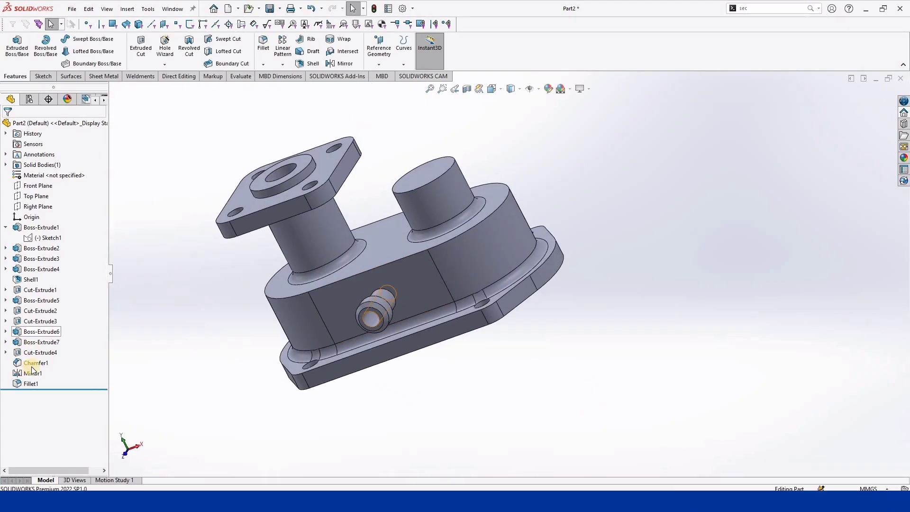
# - Fillet the round boss's top edge at 5 mm
pyautogui.scroll(-3, 369, 303)
pyautogui.moveTo(407, 270)
pyautogui.mouseDown(button='middle')
pyautogui.moveTo(352, 298)
pyautogui.moveTo(516, 197)
pyautogui.mouseUp(button='middle')
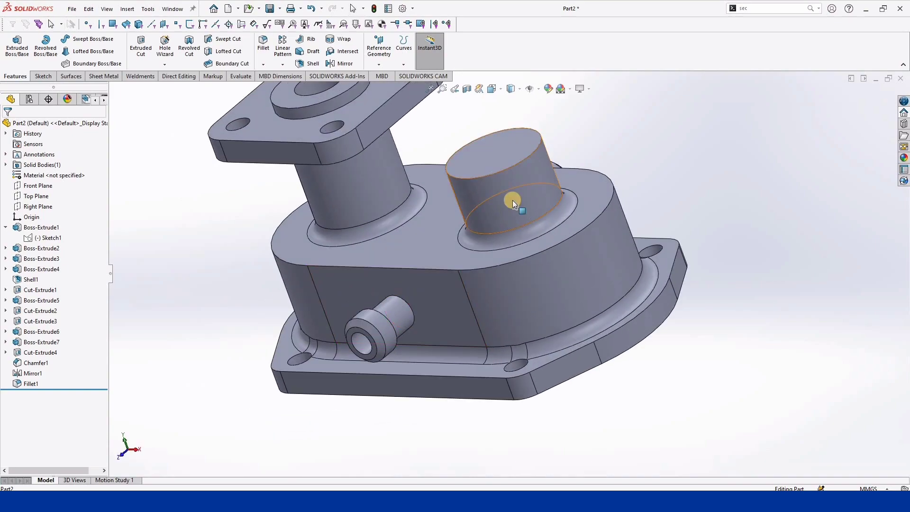
pyautogui.scroll(2, 512, 197)
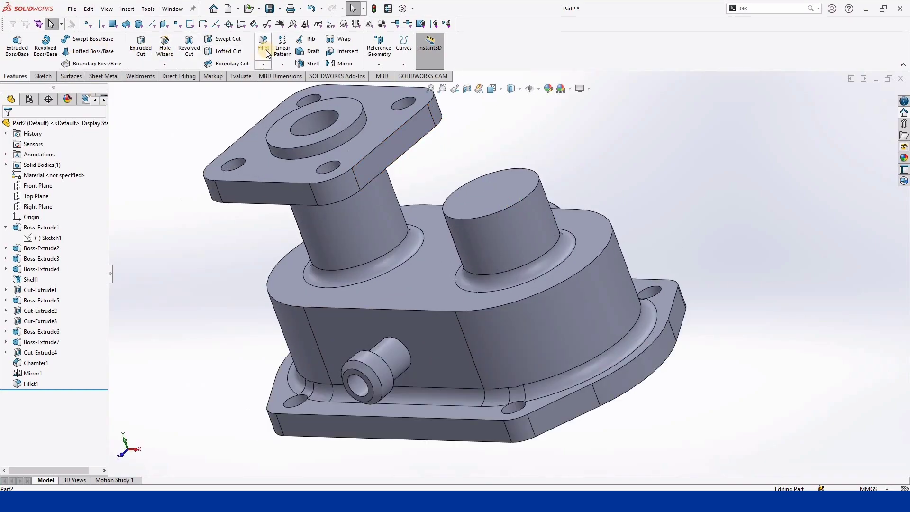
pyautogui.click(268, 54)
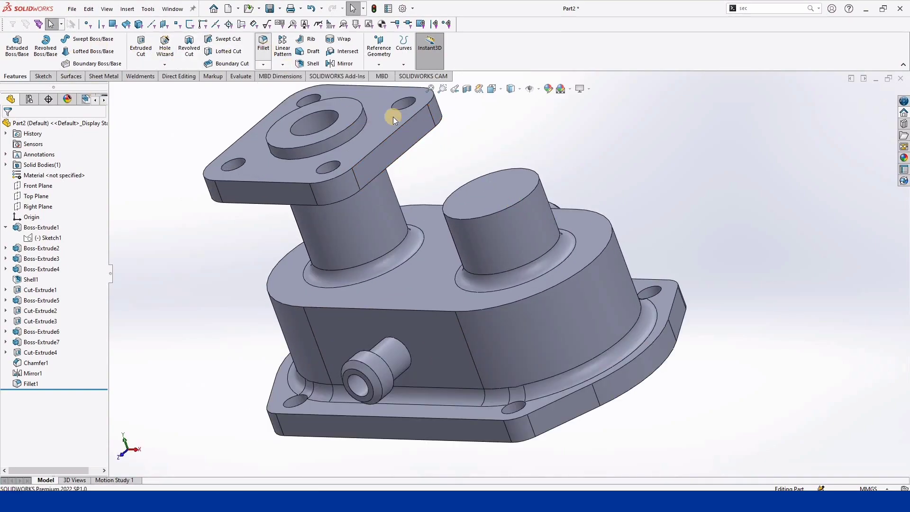
pyautogui.click(518, 201)
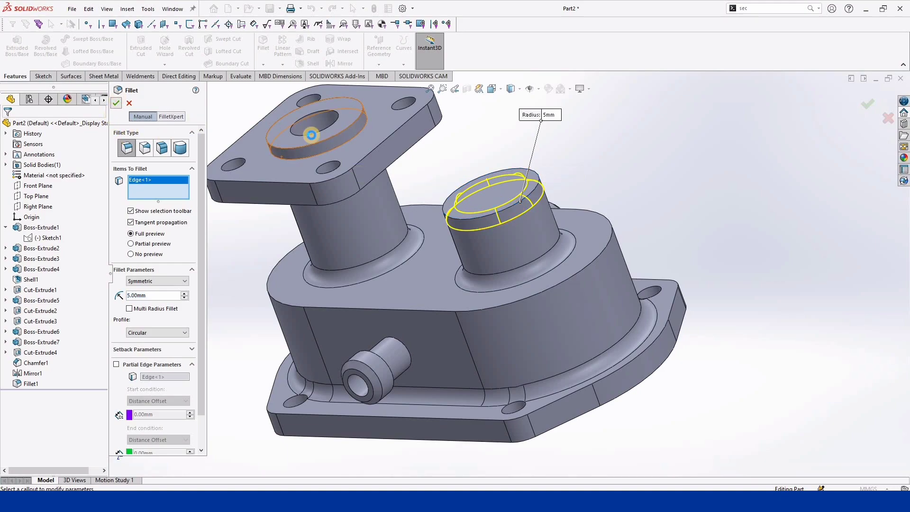
pyautogui.click(116, 103)
# - Fillet the top flange's raised ring edge at 2.5 mm
pyautogui.click(269, 54)
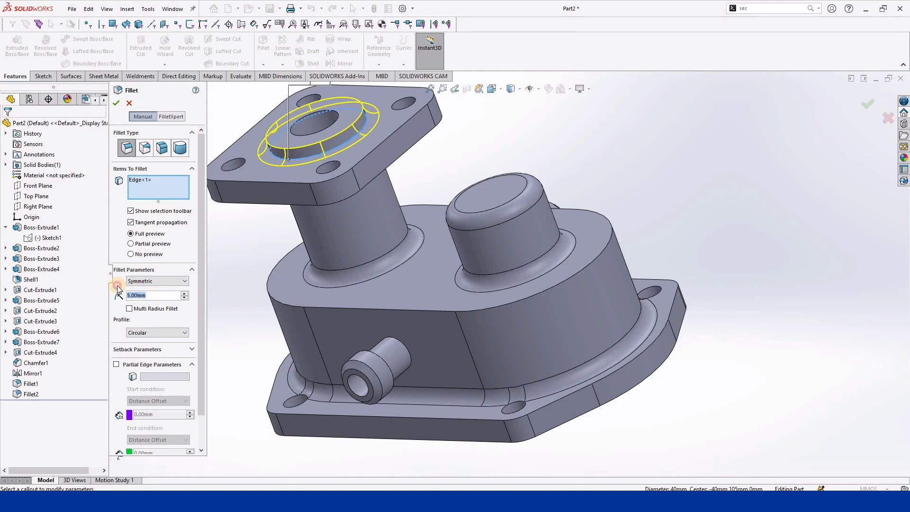
pyautogui.write('2.5')
pyautogui.press('Return')
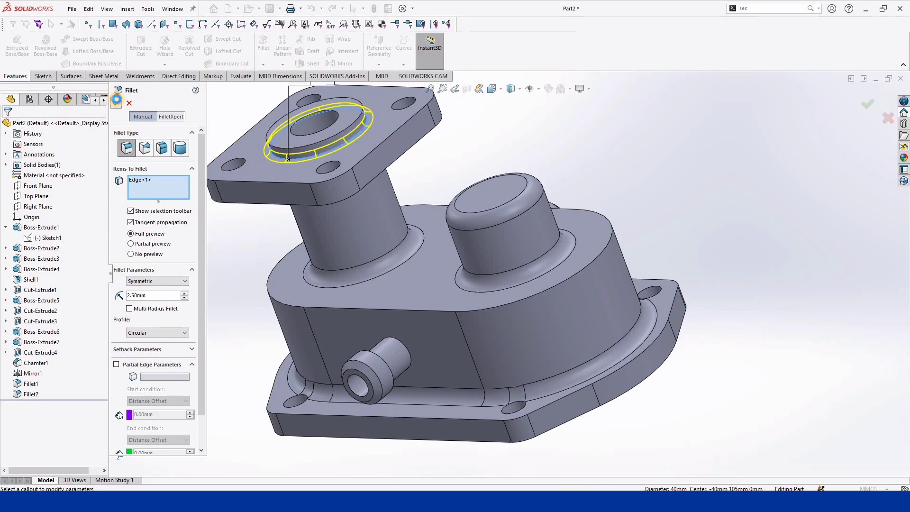
pyautogui.click(116, 100)
pyautogui.scroll(3, 379, 204)
pyautogui.moveTo(433, 176)
pyautogui.mouseDown(button='middle')
pyautogui.moveTo(436, 270)
pyautogui.moveTo(480, 366)
pyautogui.mouseUp(button='middle')
pyautogui.scroll(-4, 465, 345)
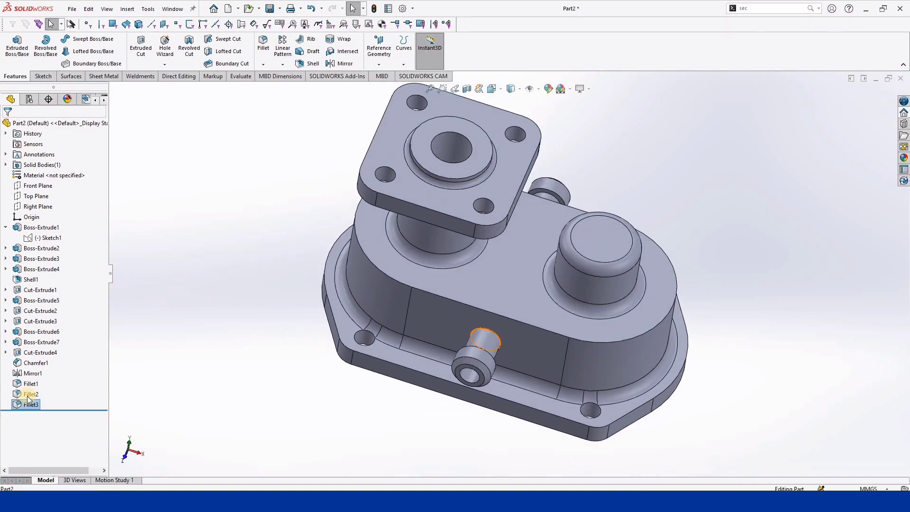
pyautogui.scroll(3, 538, 187)
pyautogui.moveTo(521, 315)
pyautogui.mouseDown(button='middle')
pyautogui.moveTo(534, 299)
pyautogui.moveTo(510, 268)
pyautogui.moveTo(549, 227)
pyautogui.moveTo(532, 260)
pyautogui.moveTo(496, 118)
pyautogui.moveTo(453, 170)
pyautogui.moveTo(553, 90)
pyautogui.mouseUp(button='middle')
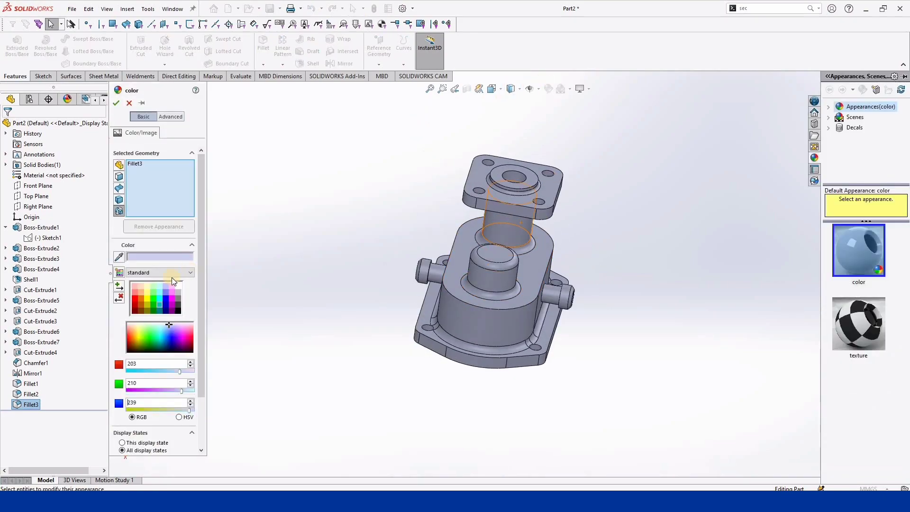
# - Drop a light green trial on Fillet3 and colour the whole part cyan (0/255/255)
pyautogui.click(158, 294)
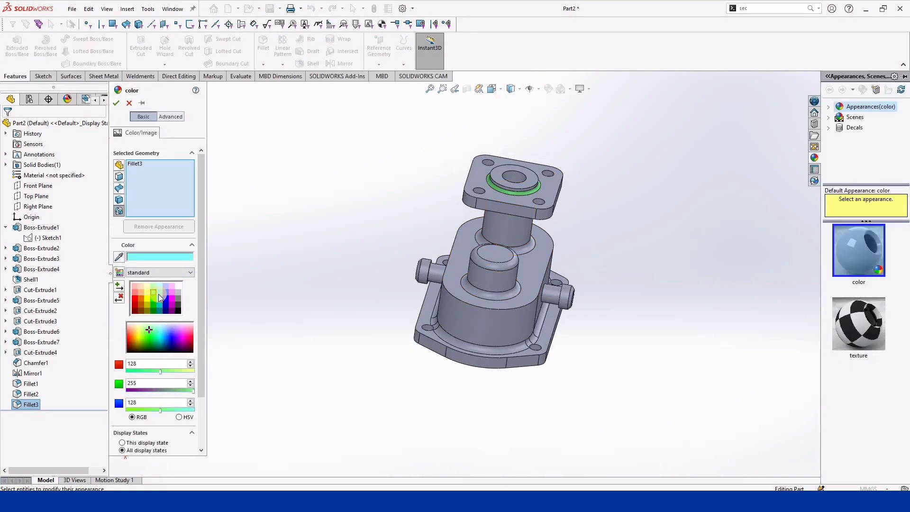
pyautogui.click(135, 163)
pyautogui.press('Delete')
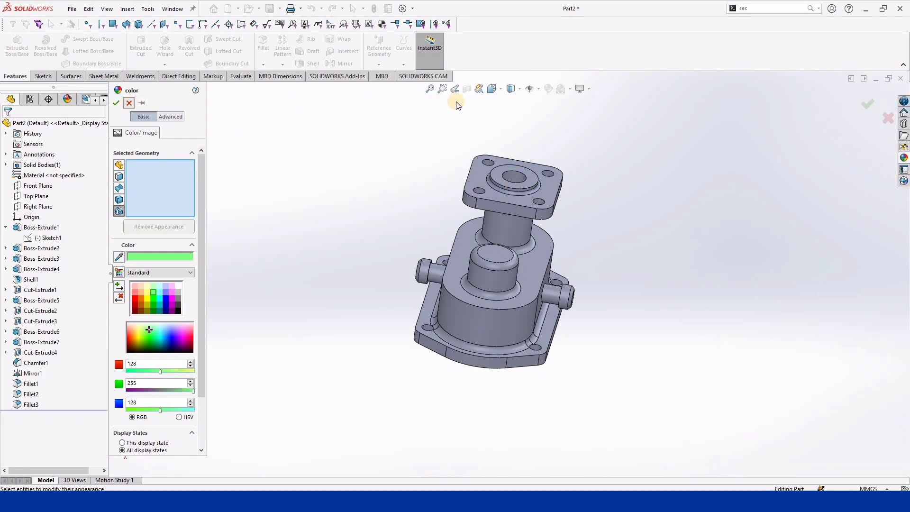
pyautogui.press('Escape')
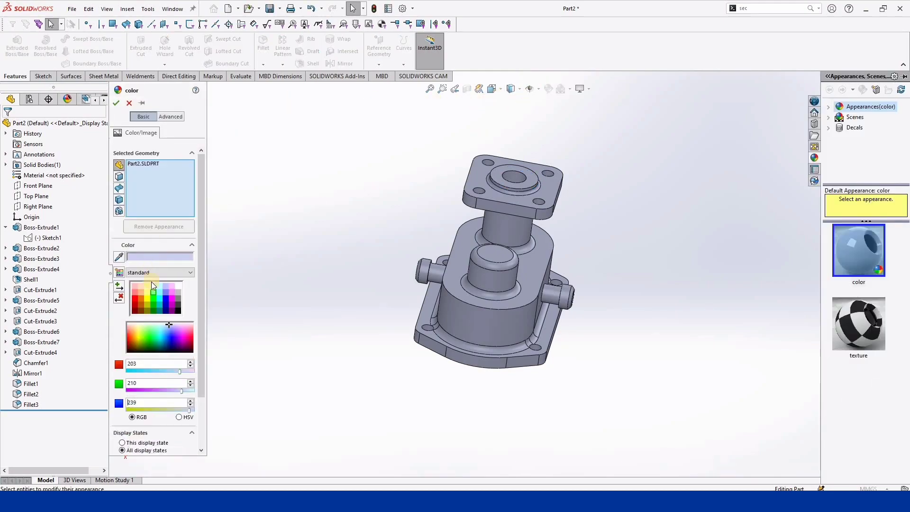
pyautogui.click(153, 294)
pyautogui.click(158, 299)
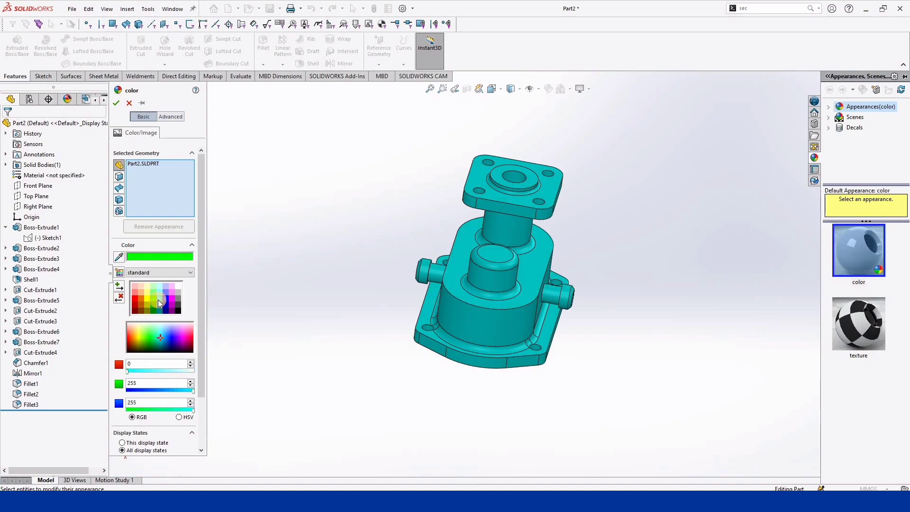
pyautogui.press('Return')
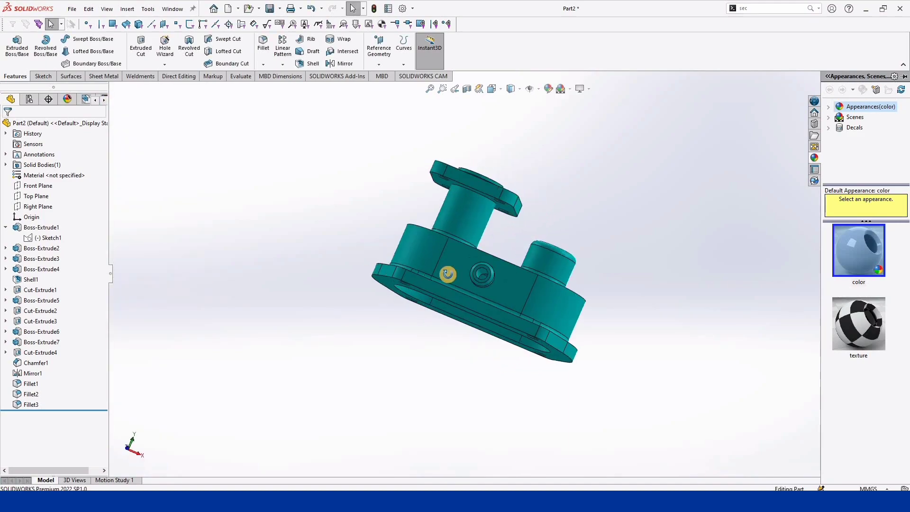